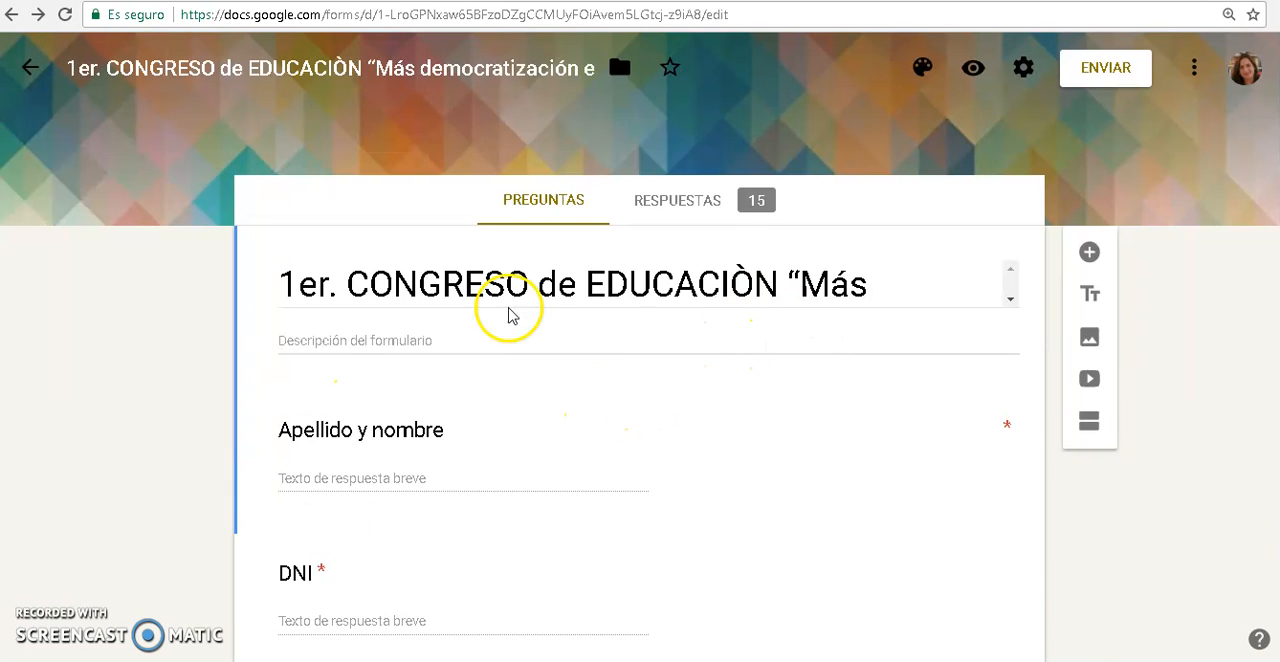
View the congress form's responses and open them in the linked spreadsheet
scroll(585, 330, down, 5)
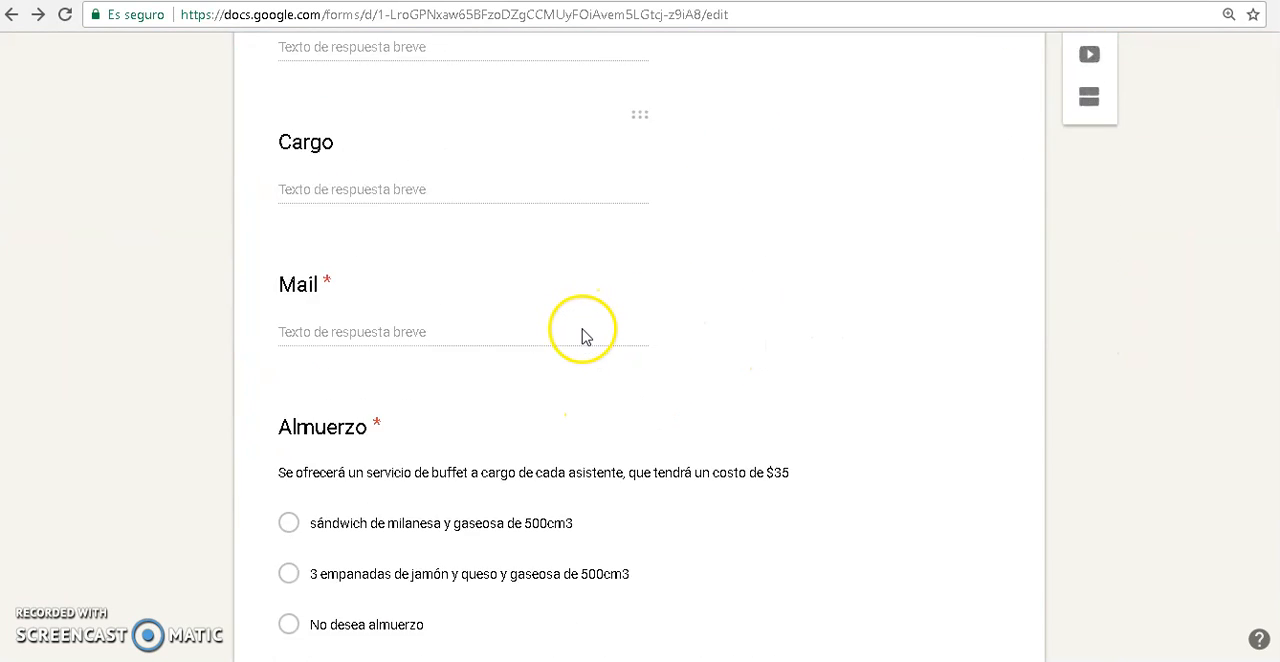
scroll(580, 330, up, 7)
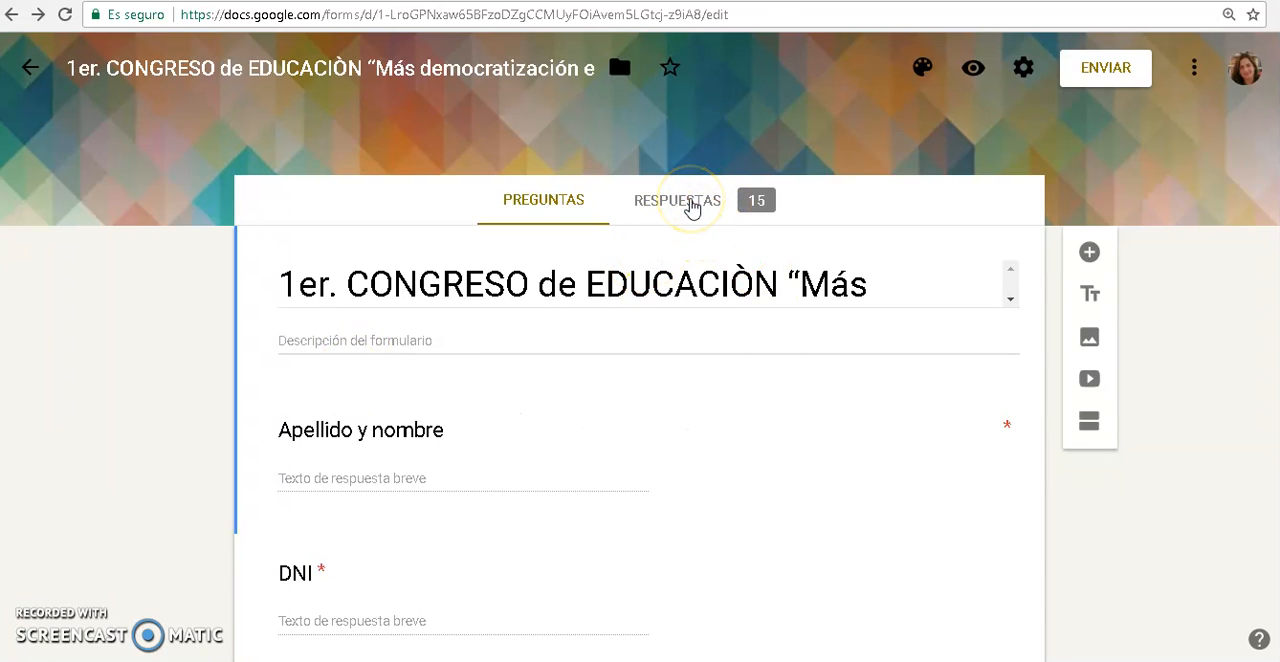
click(690, 201)
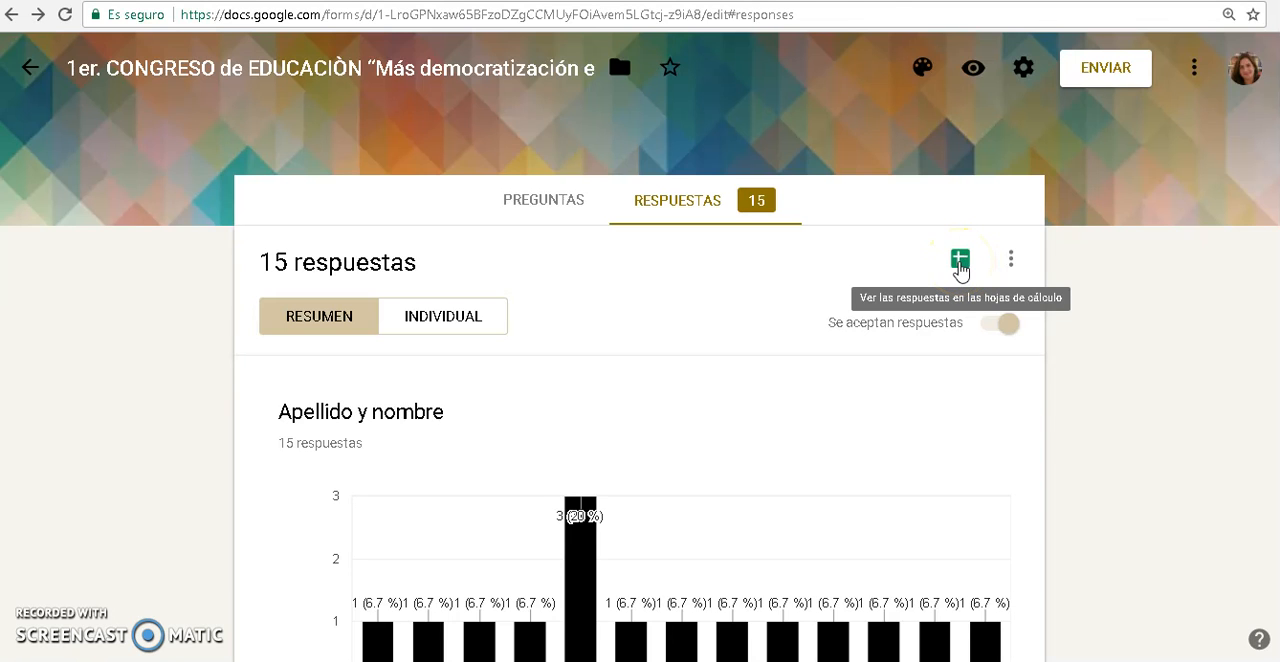
click(960, 262)
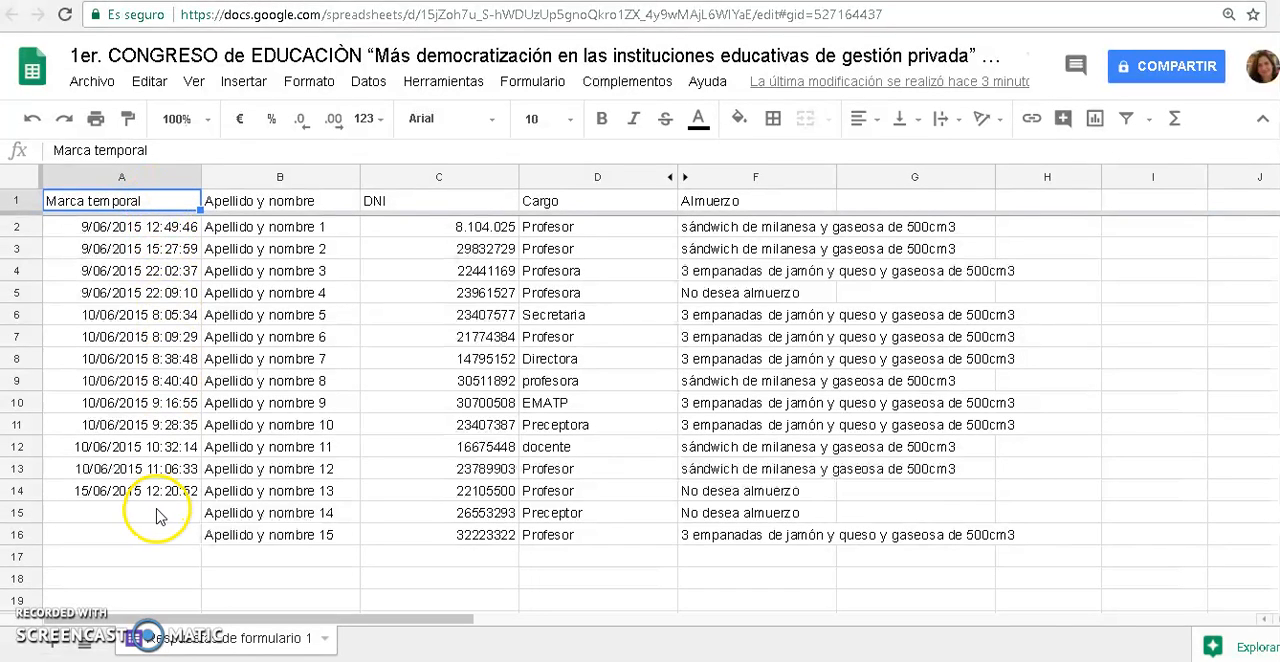
click(110, 228)
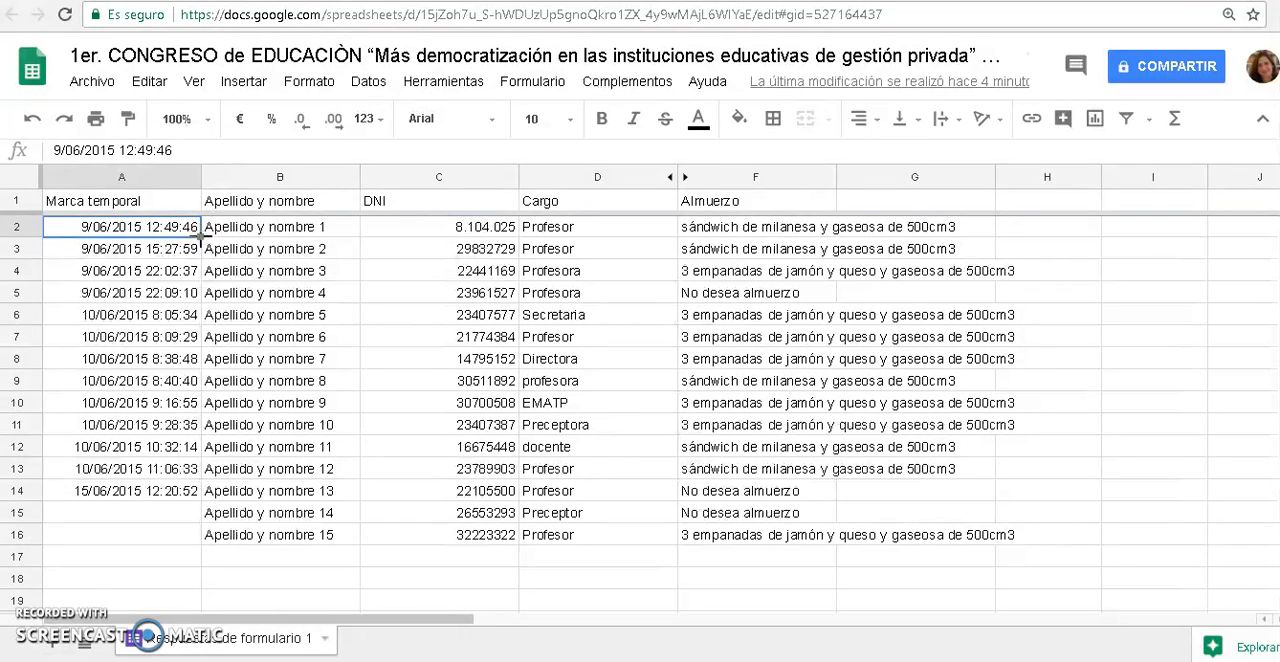
click(172, 514)
click(169, 535)
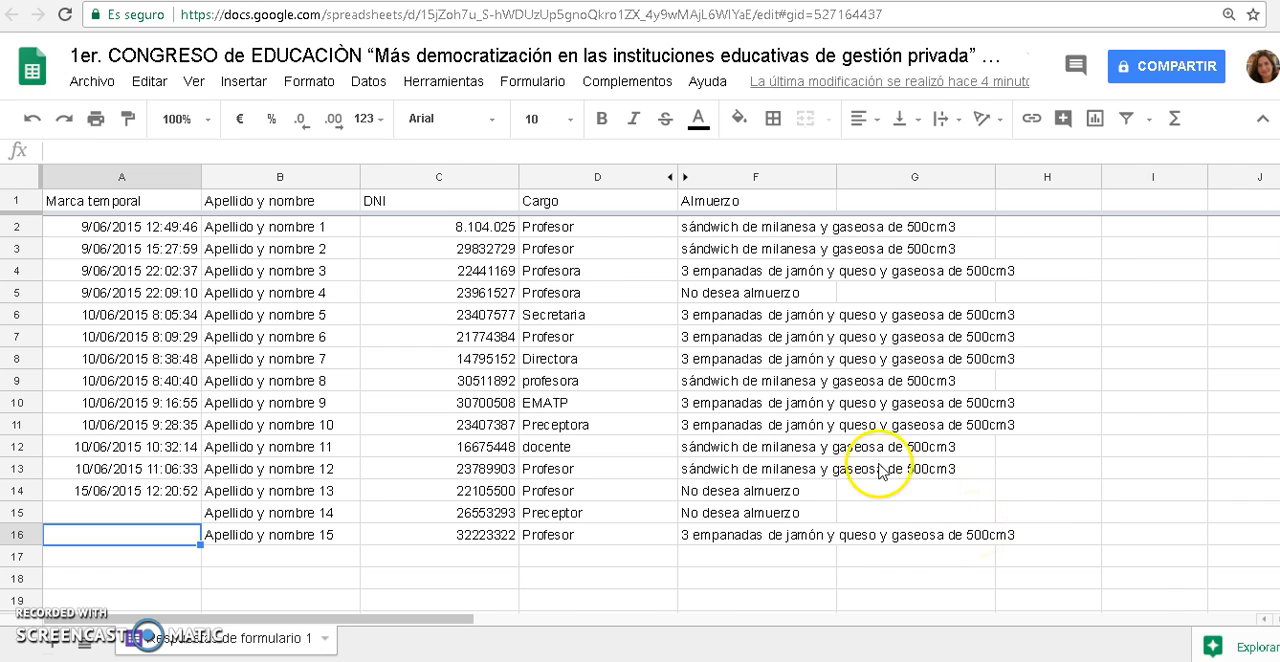
click(746, 226)
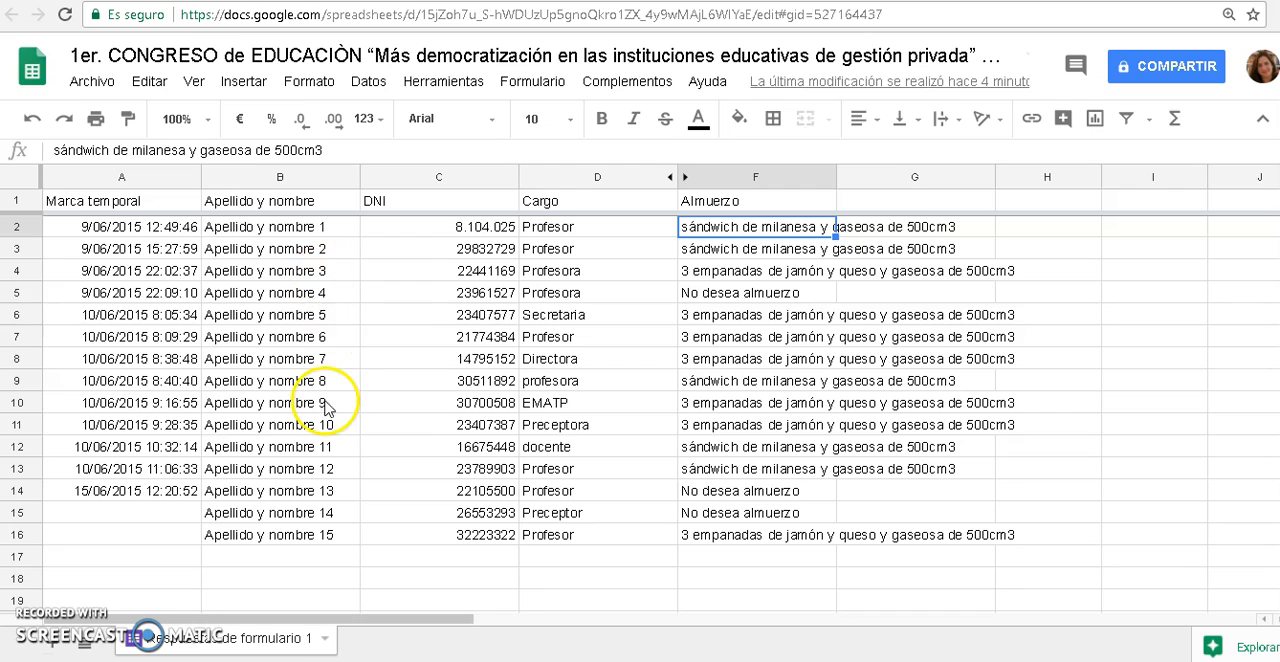
Clear the entries in B5:B16 and refill them by extending the numbered series in B3:B4 down to B16
drag(323, 292, 325, 550)
key(Delete)
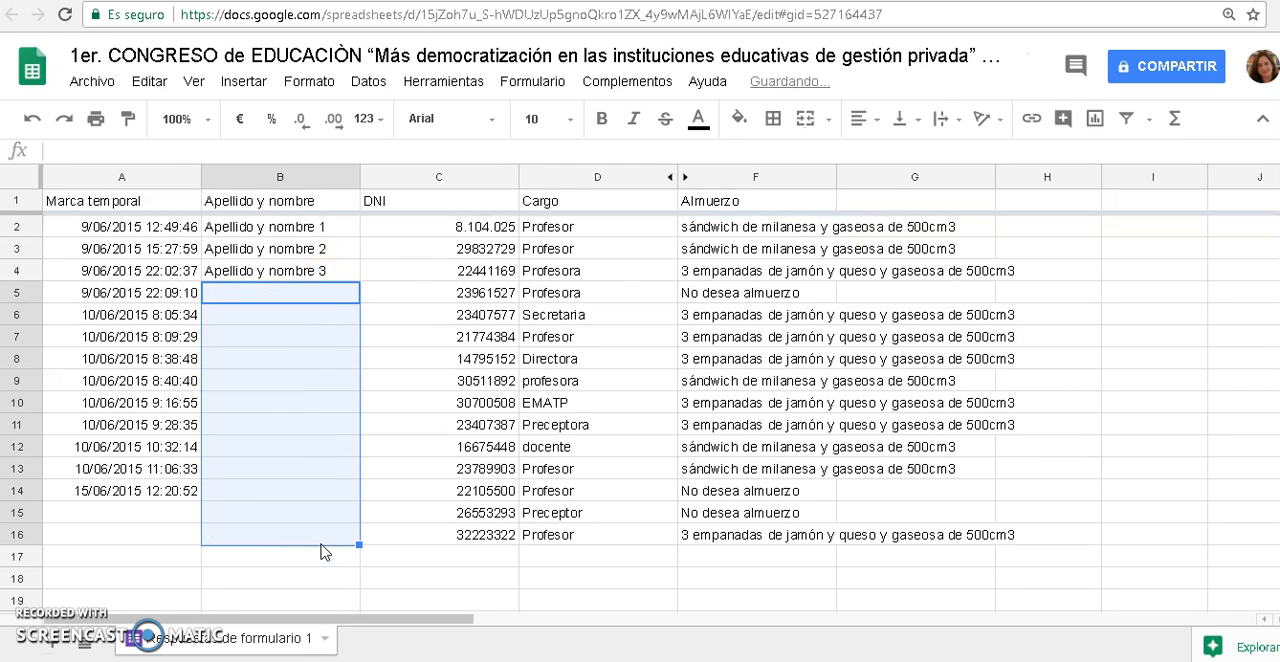
drag(343, 257, 343, 274)
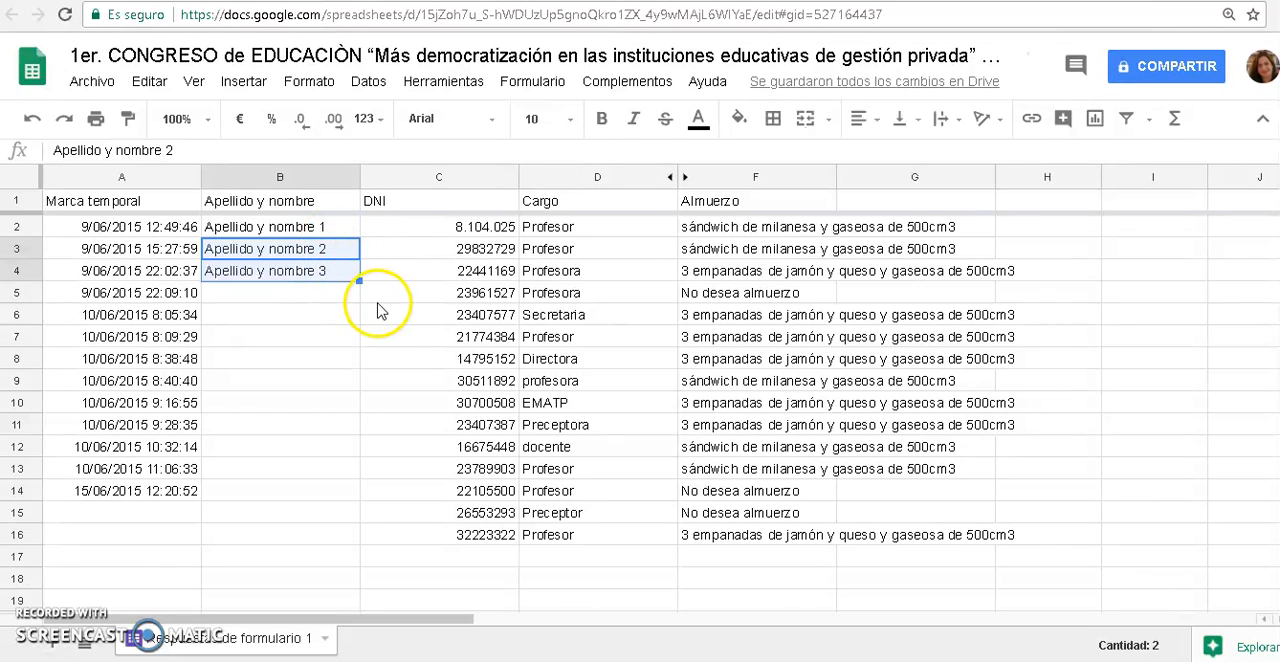
drag(358, 281, 366, 535)
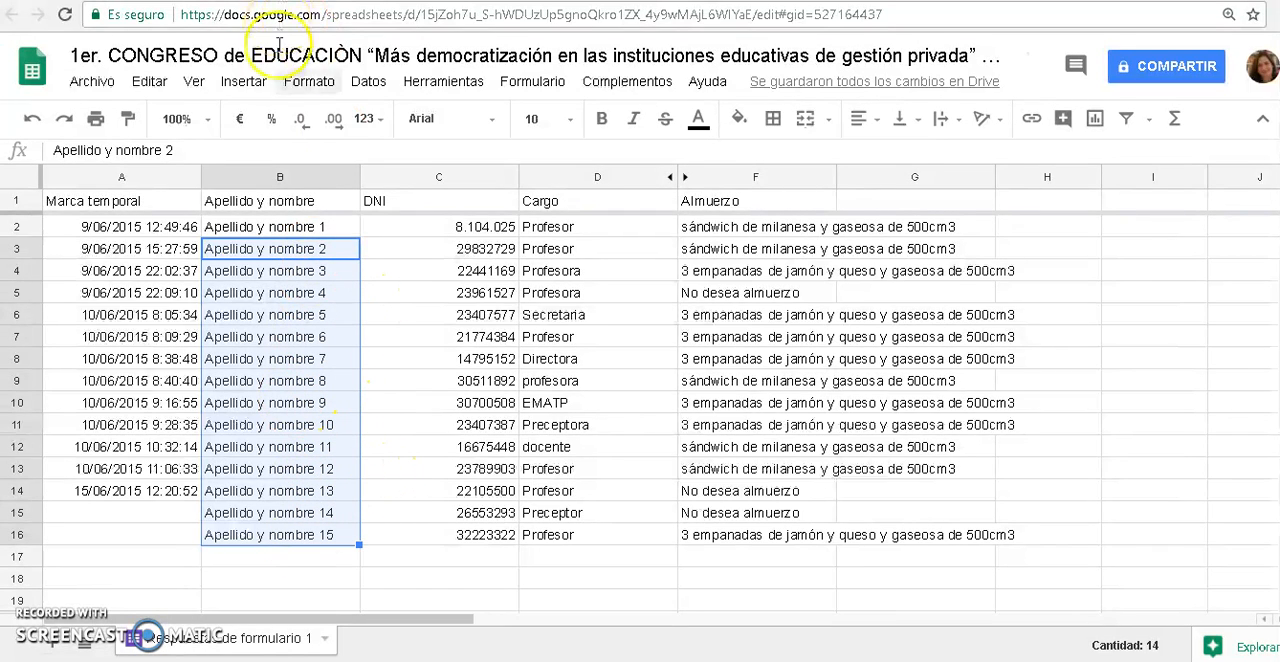
Enter the formula =contara(B2:B16) in B18 to count the entries in the Apellido y nombre column
click(334, 582)
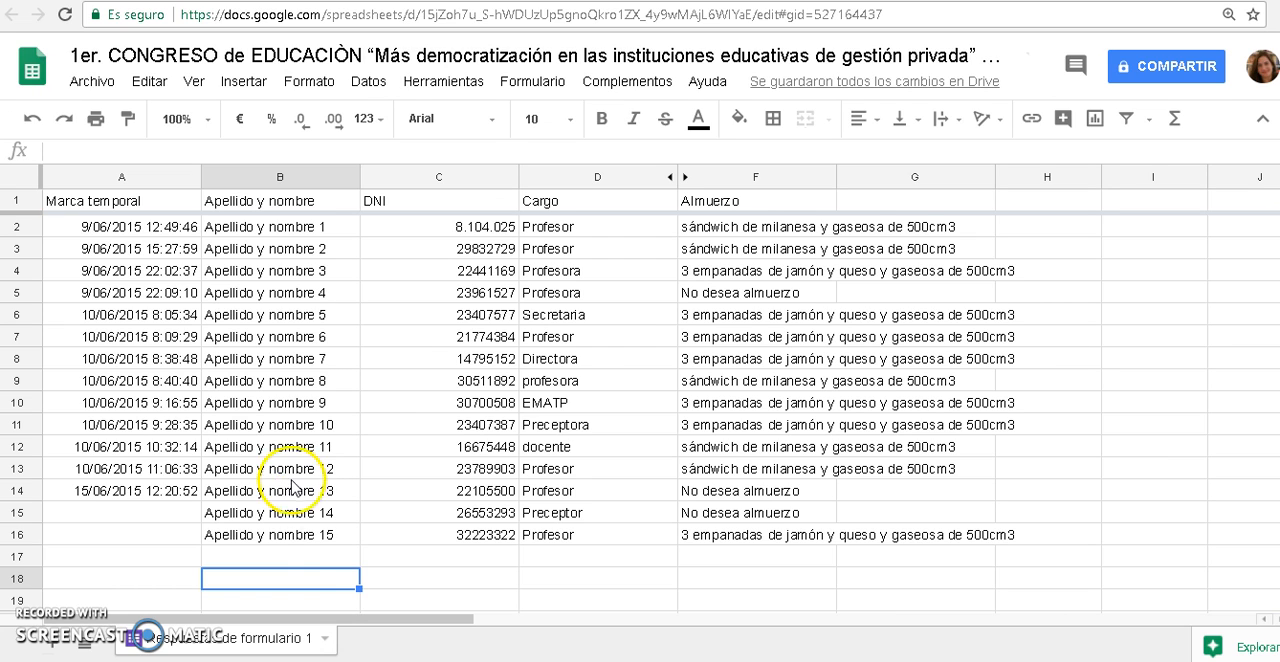
click(307, 580)
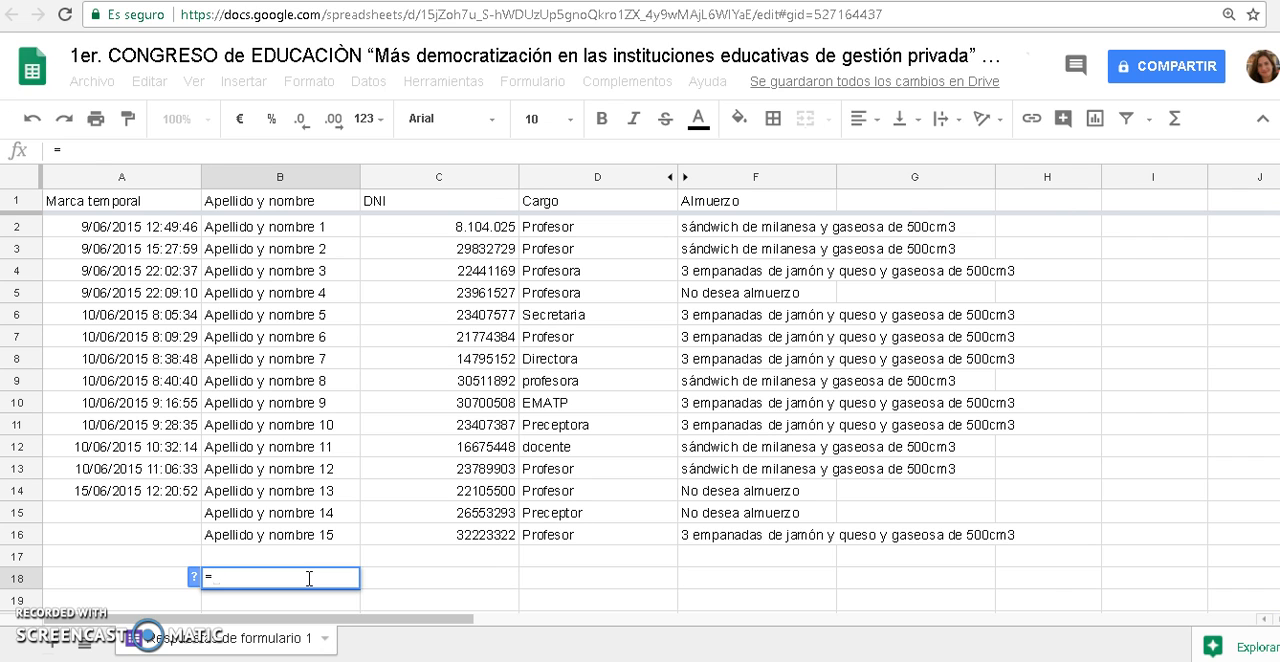
text(contara()
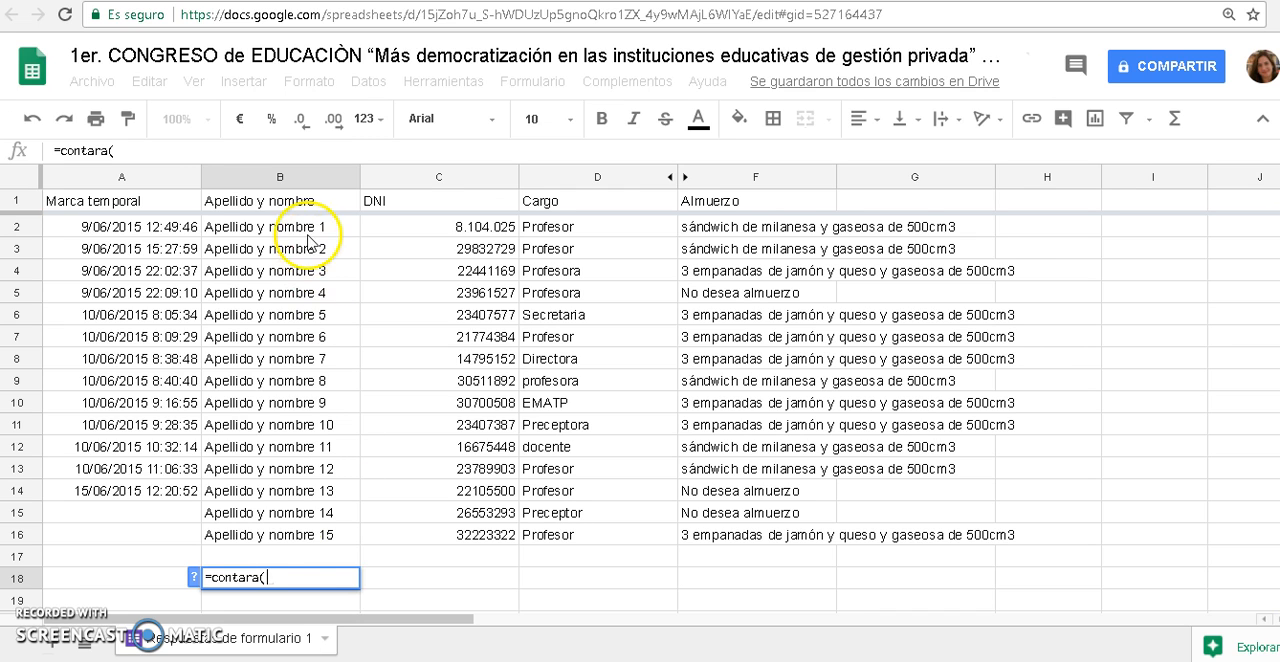
drag(335, 227, 305, 533)
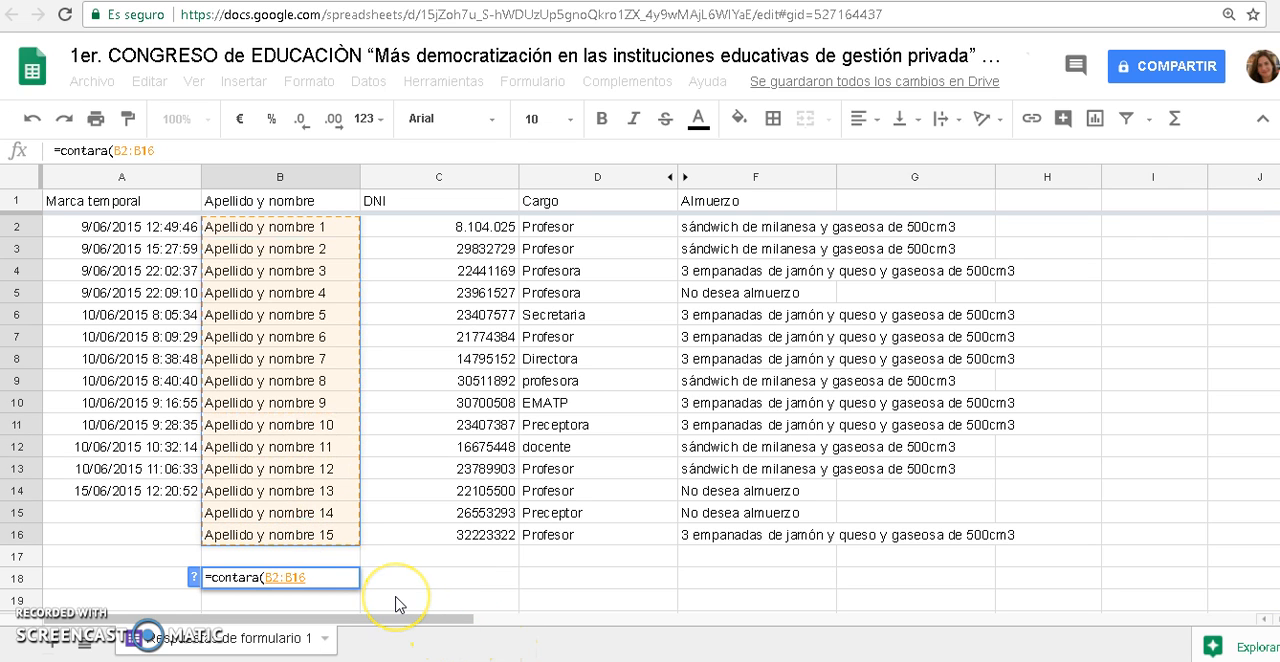
text())
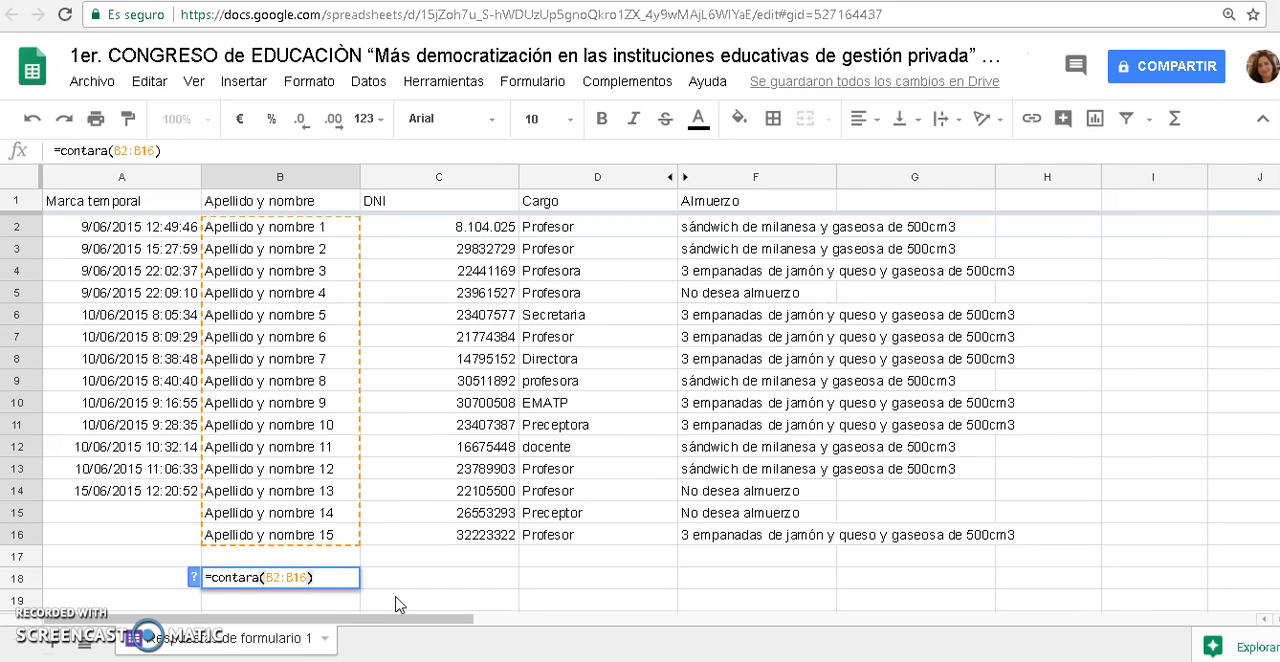
key(Return)
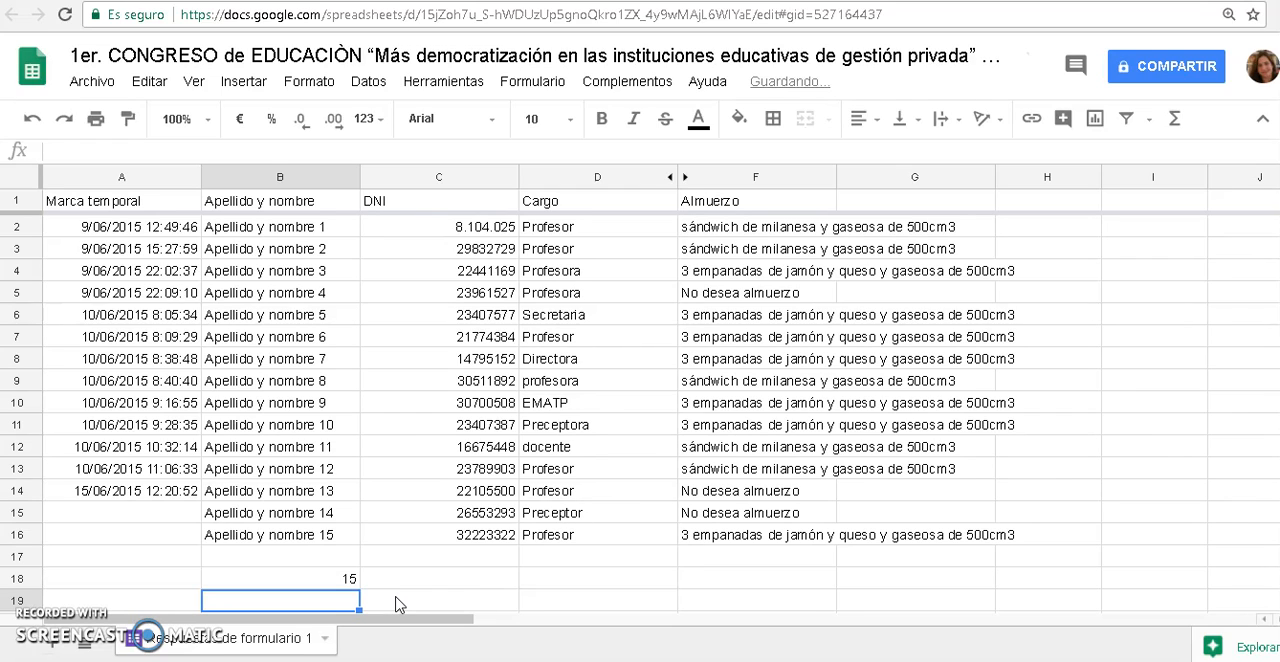
Copy the counting formula from B18 into A18 under the Marca temporal column
click(155, 585)
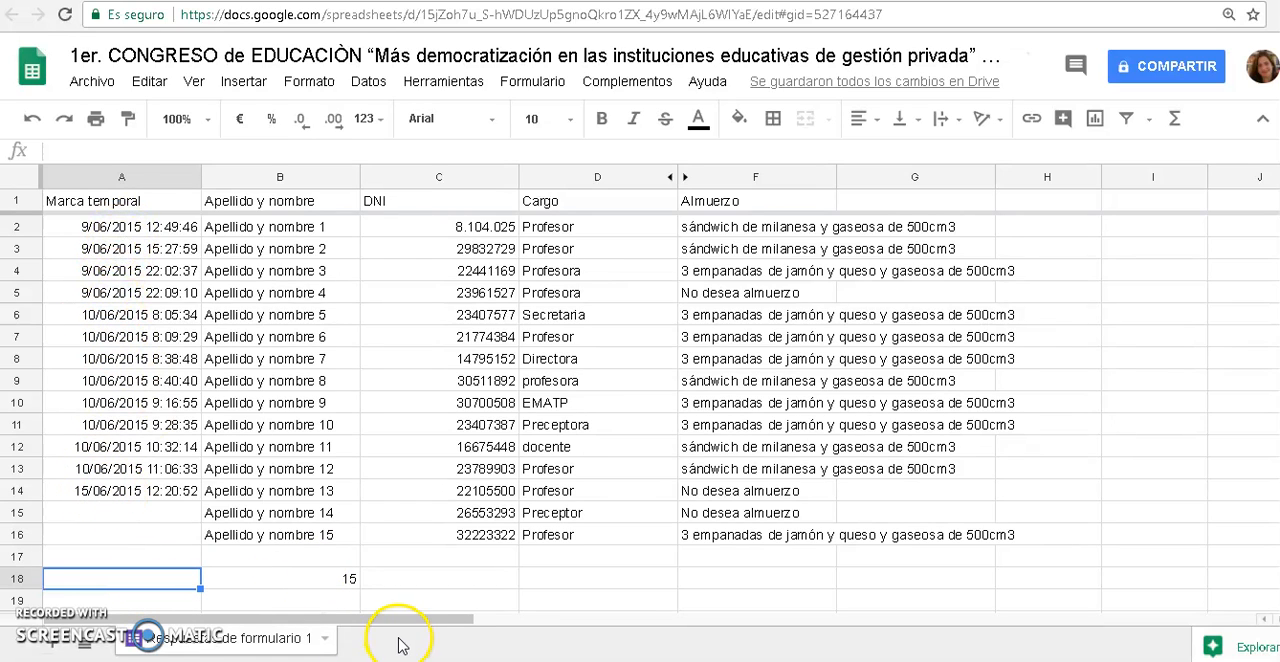
click(248, 580)
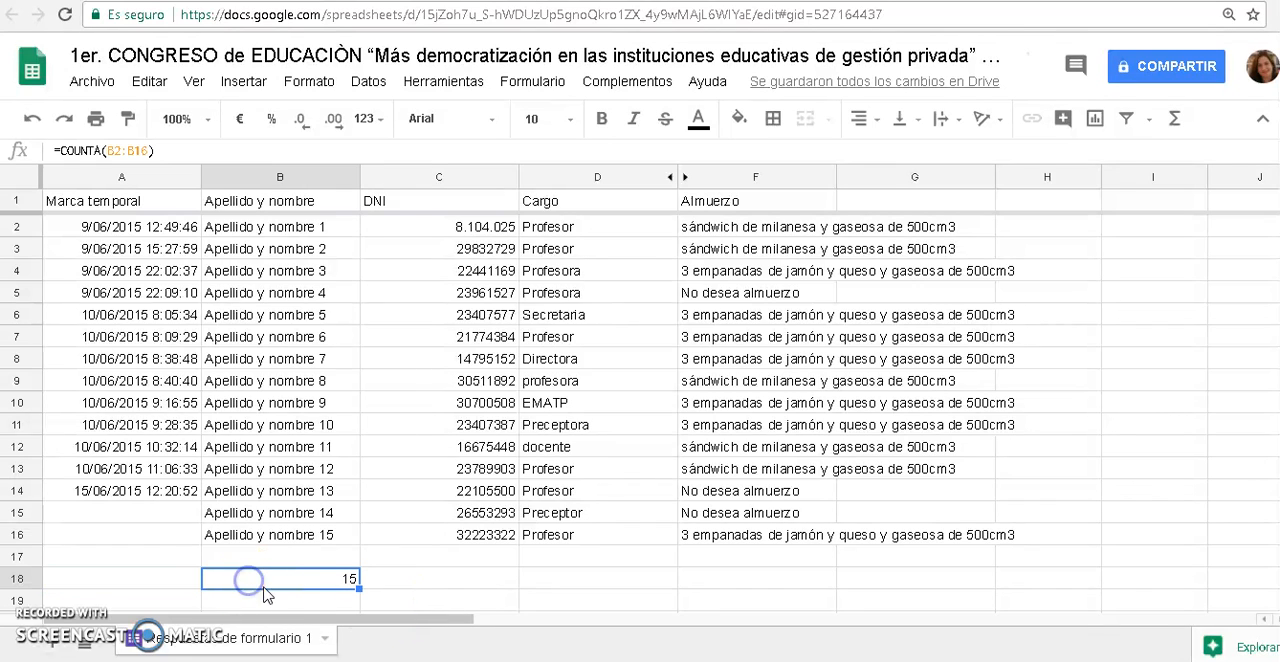
right_click(282, 581)
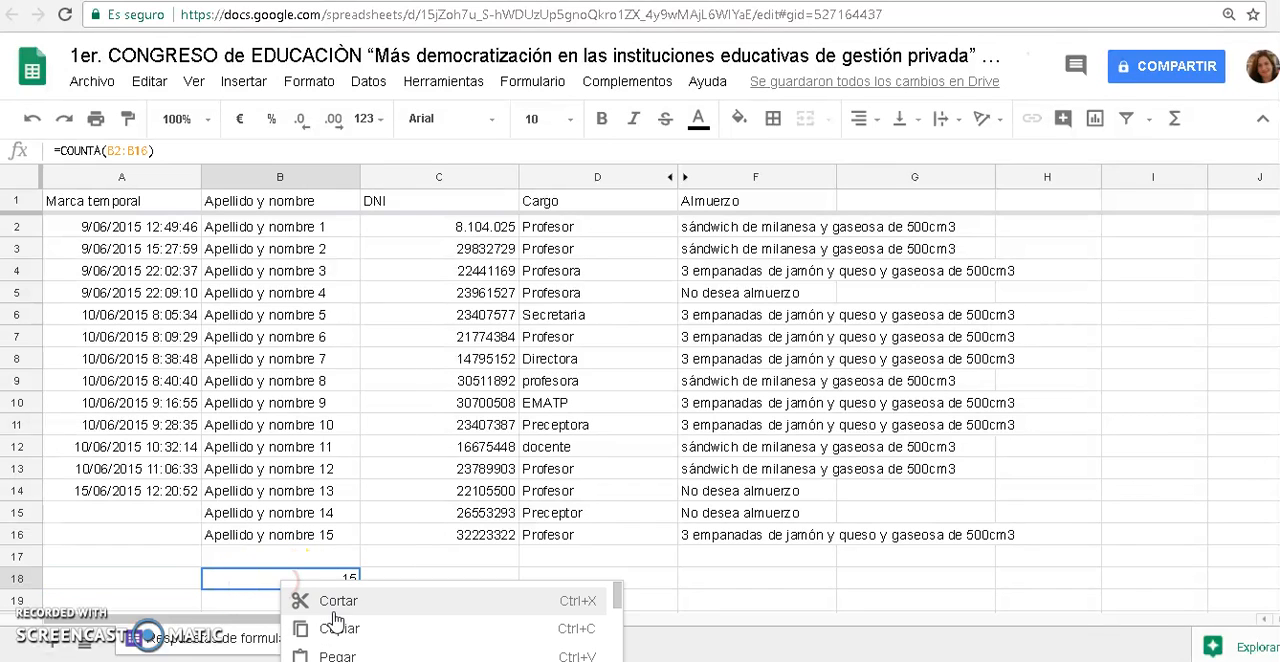
click(336, 626)
right_click(155, 583)
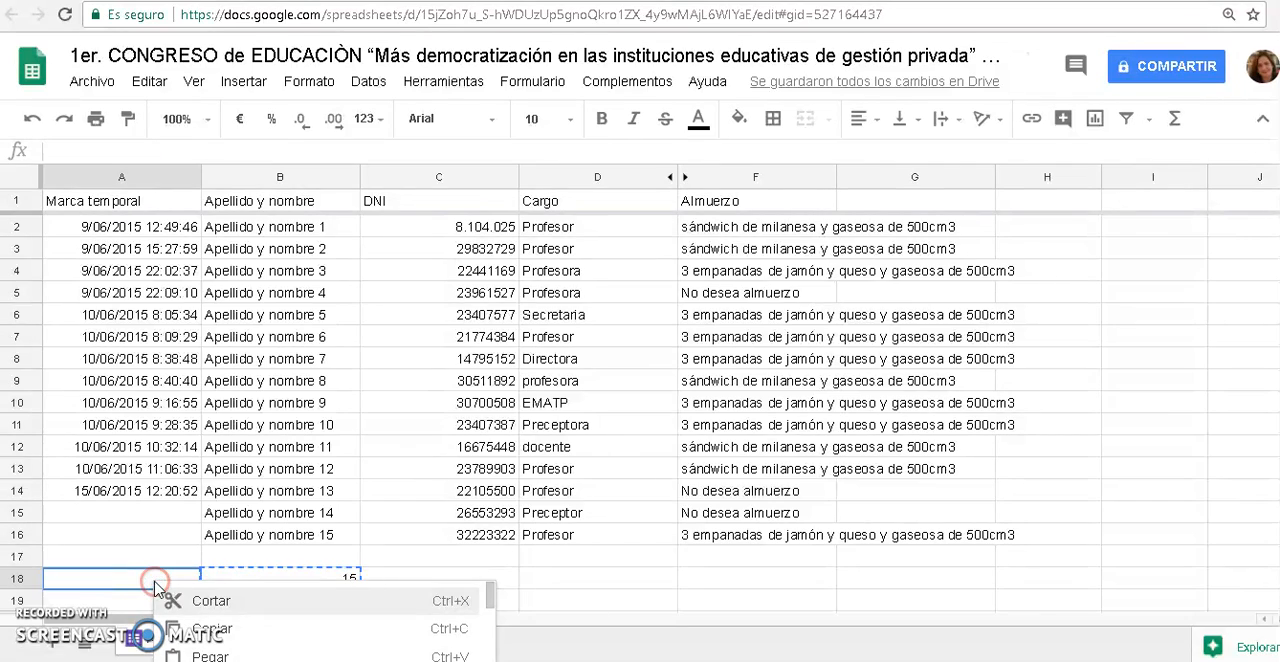
click(232, 655)
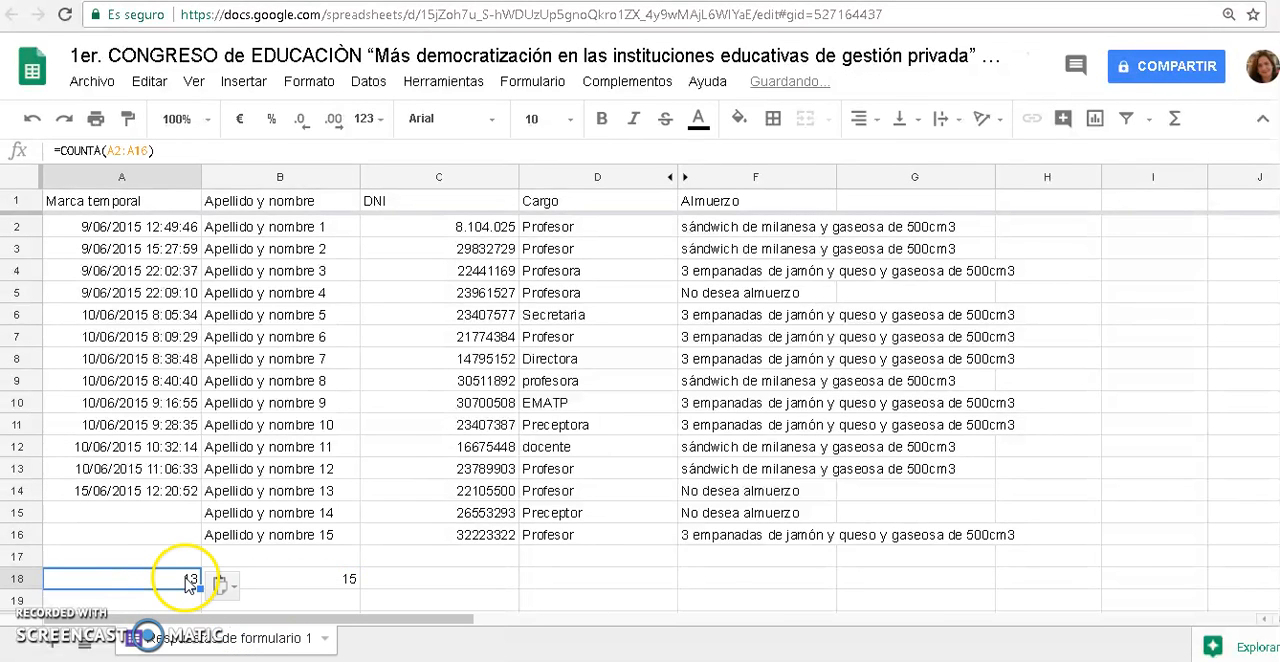
Compare the count formulas in A18 and B18 and check the blank timestamp cells A15:A16
click(305, 582)
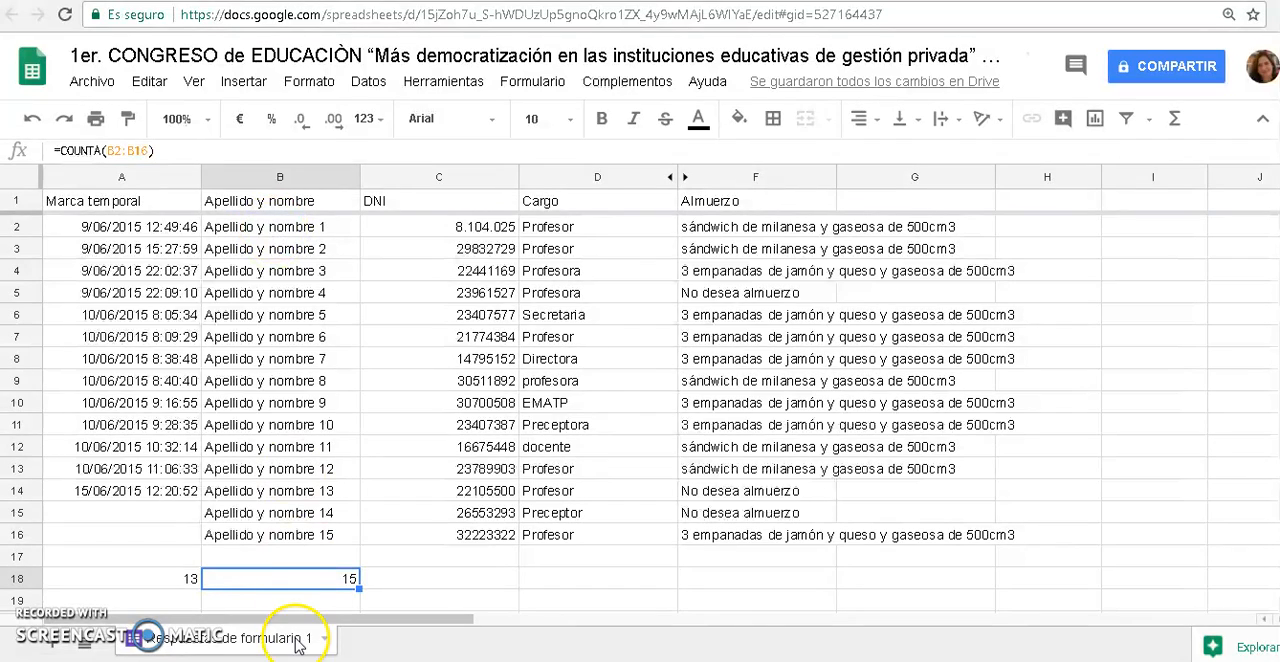
click(158, 580)
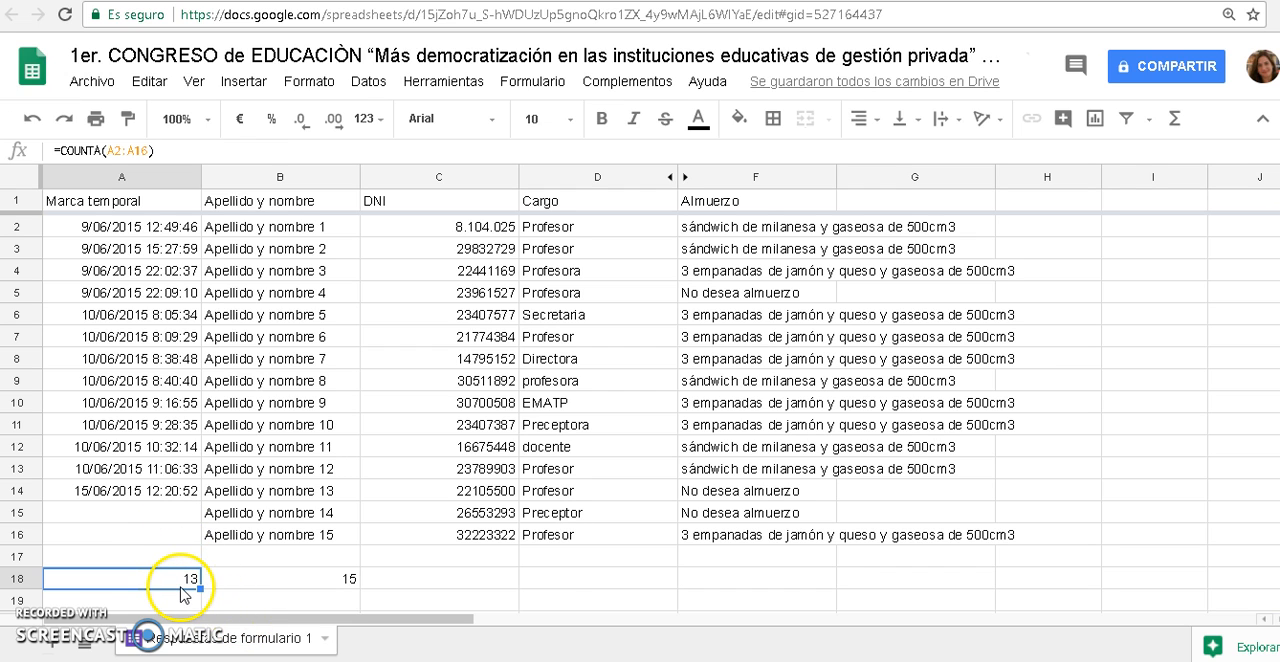
drag(178, 523, 177, 535)
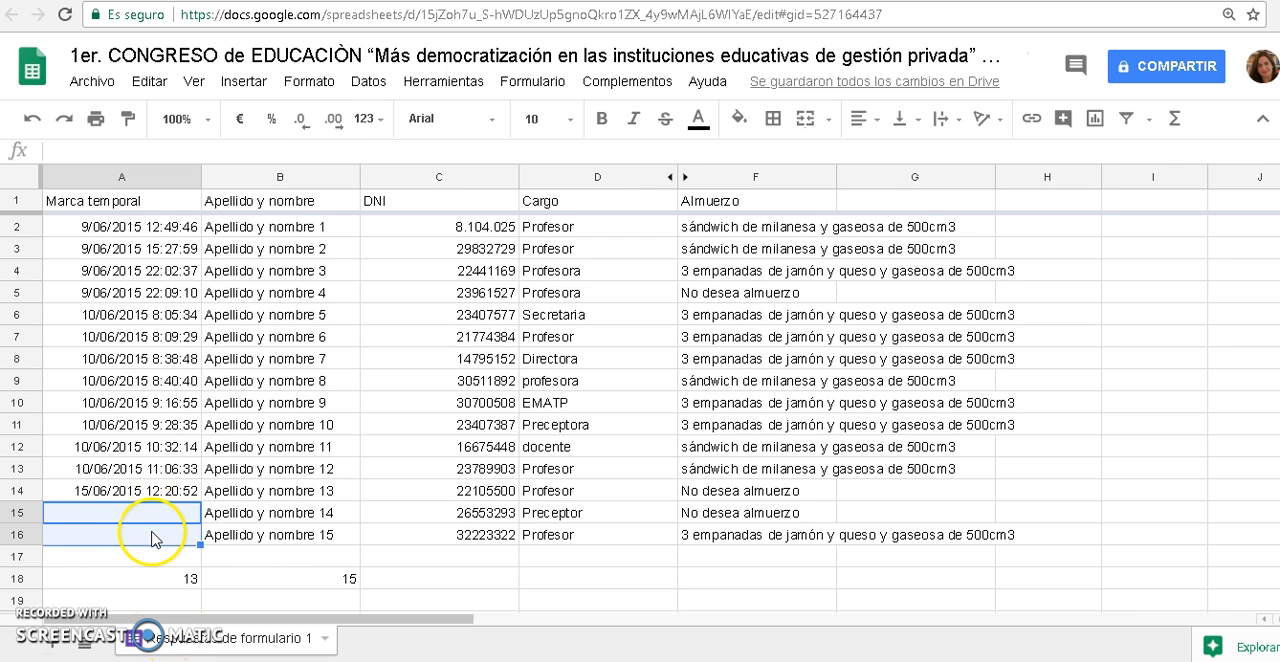
click(171, 580)
click(263, 585)
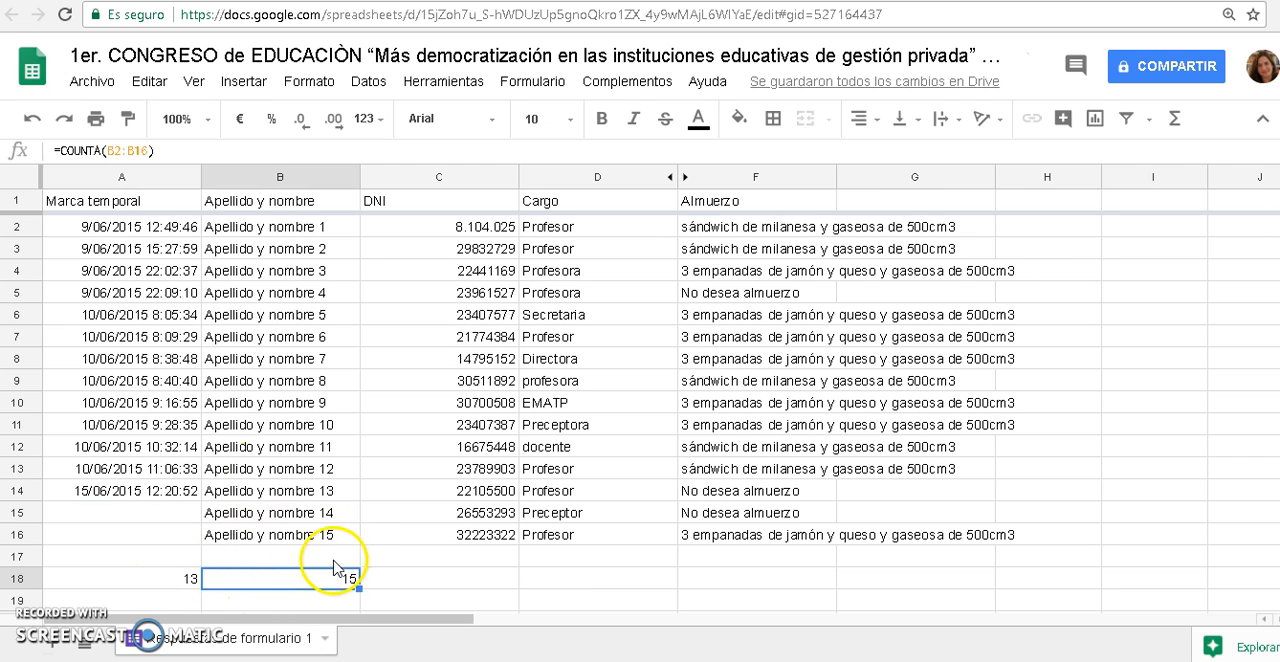
Copy the "sándwich de milanesa y gaseosa de 500cm3" lunch option from F2 to F18
click(746, 579)
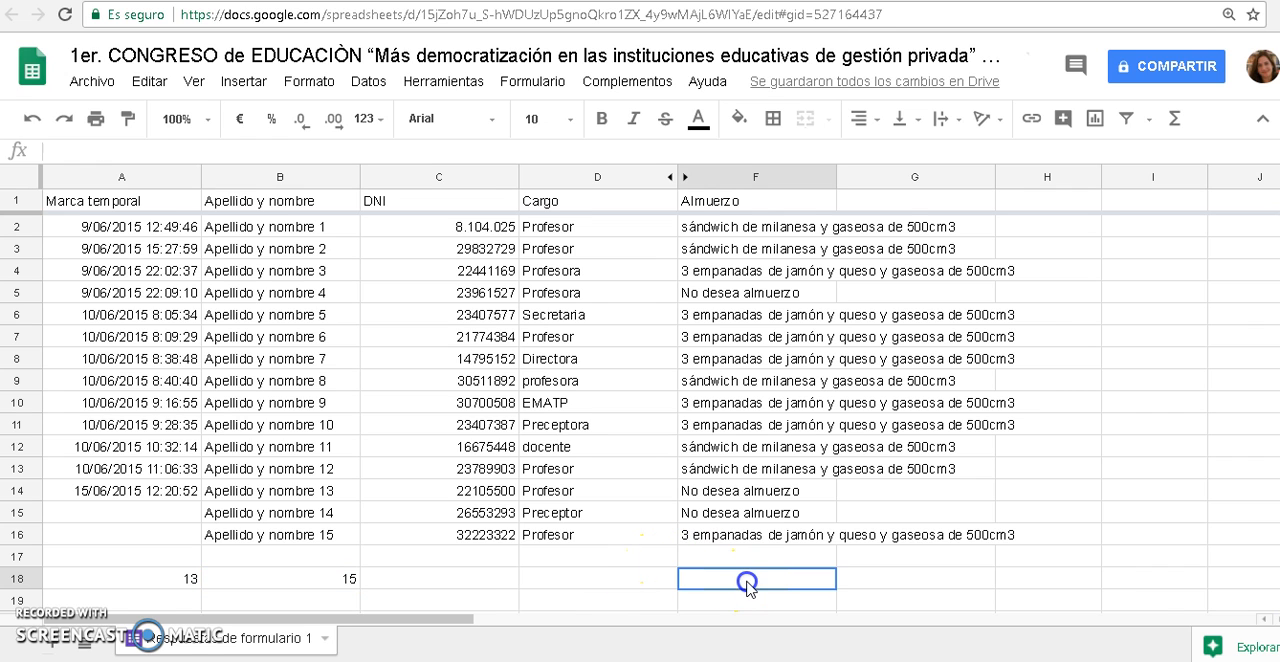
scroll(770, 575, down, 1)
scroll(770, 572, up, 1)
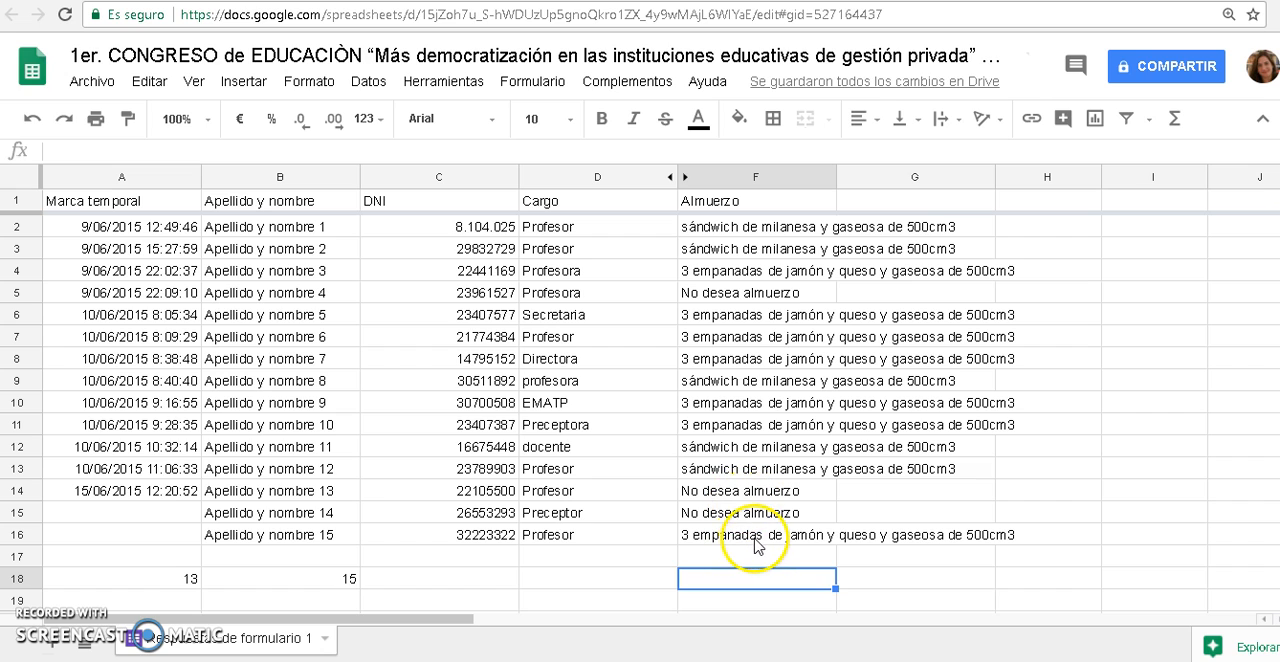
click(757, 232)
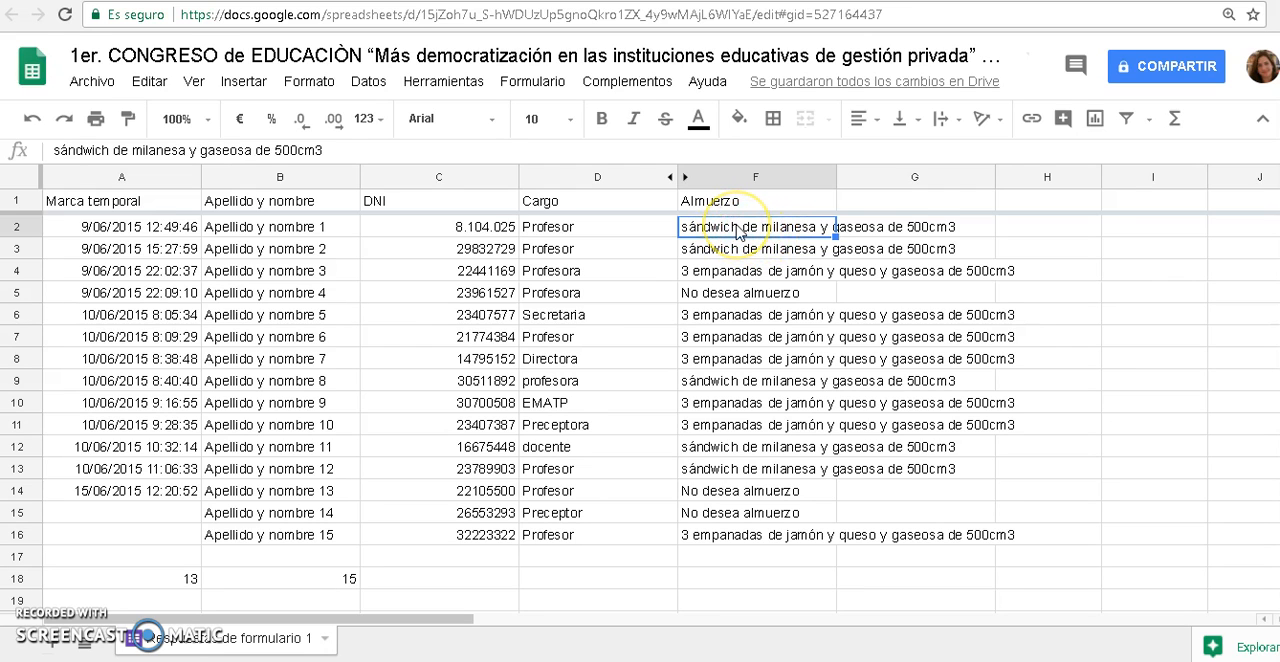
key(ctrl+c)
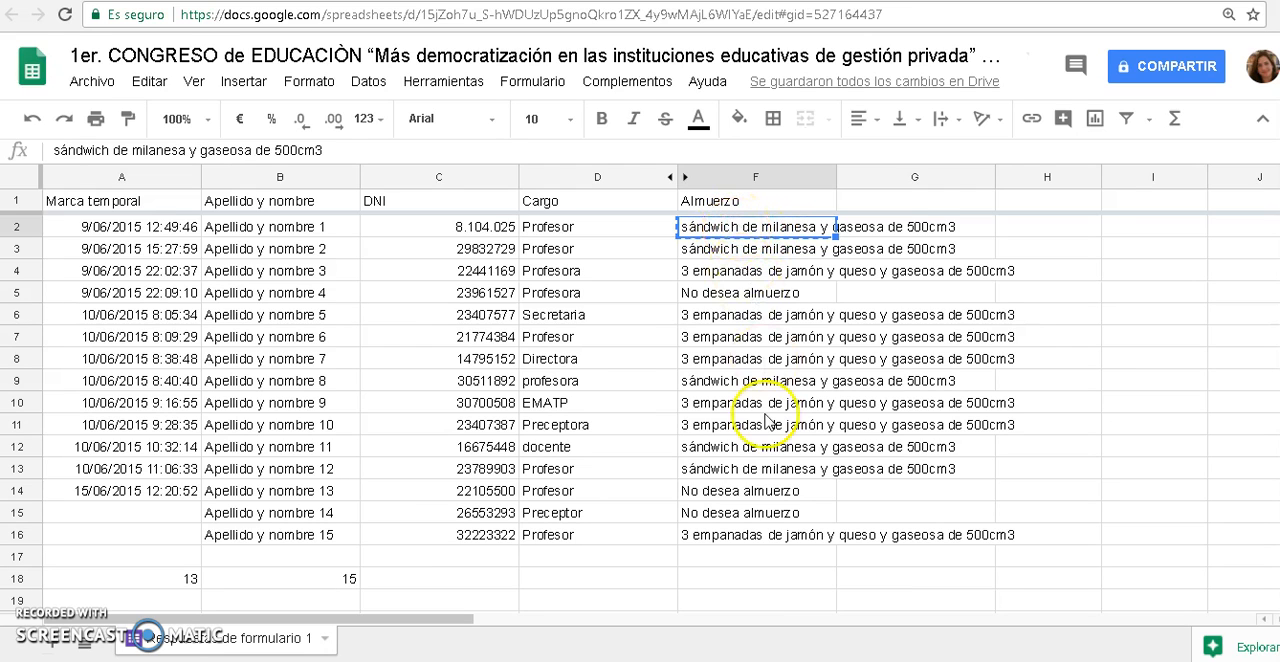
click(729, 577)
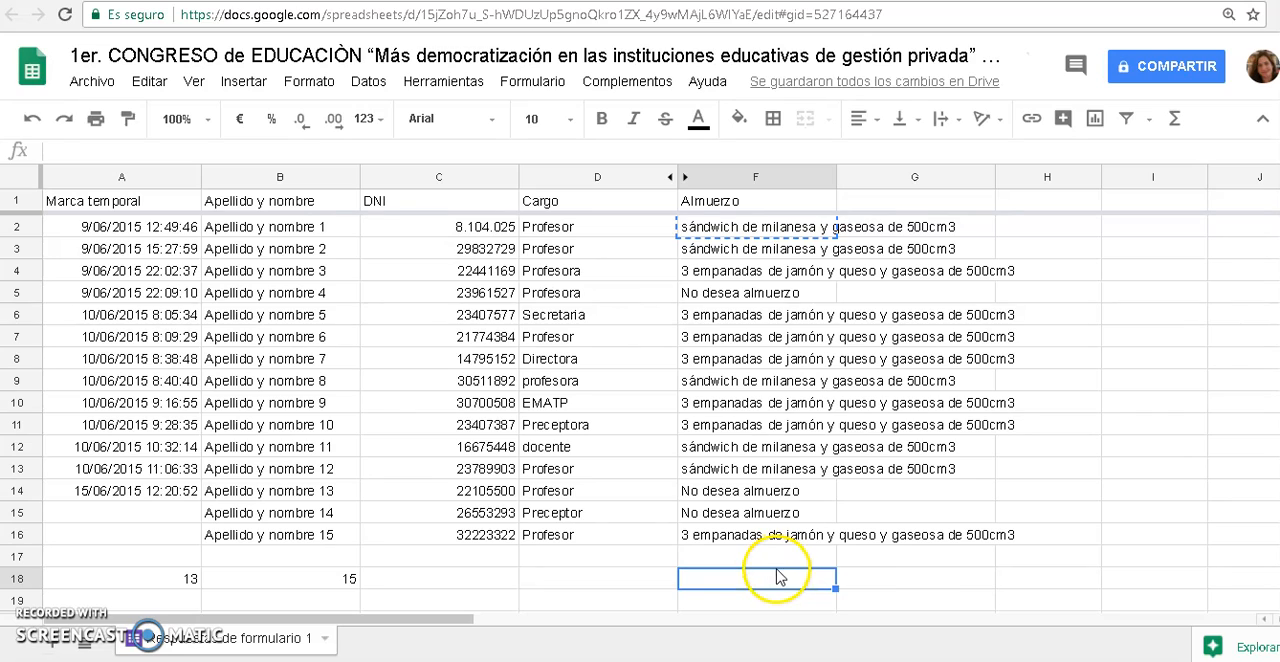
key(ctrl+v)
Copy the "3 empanadas de jamón y queso y gaseosa de 500cm3" option from F4 to F19
click(756, 270)
key(ctrl+c)
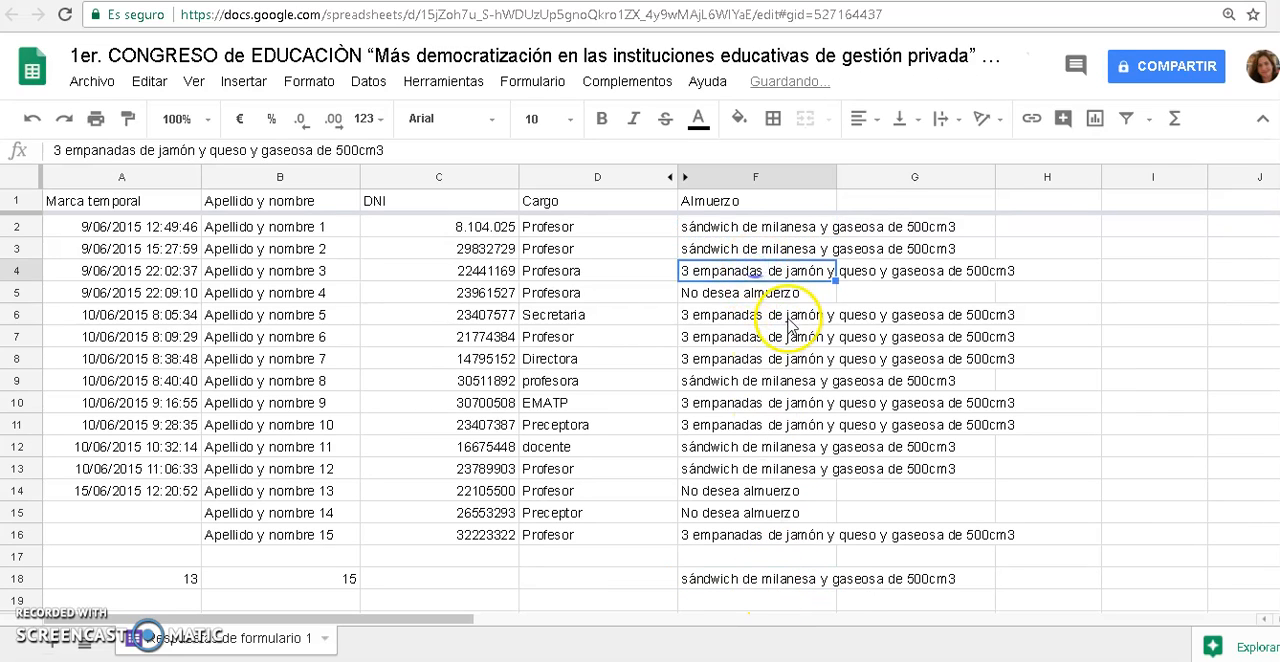
click(755, 588)
click(780, 600)
key(ctrl+v)
drag(821, 576, 818, 561)
Widen the Almuerzo column F until the longest lunch option fits inside it
click(1045, 580)
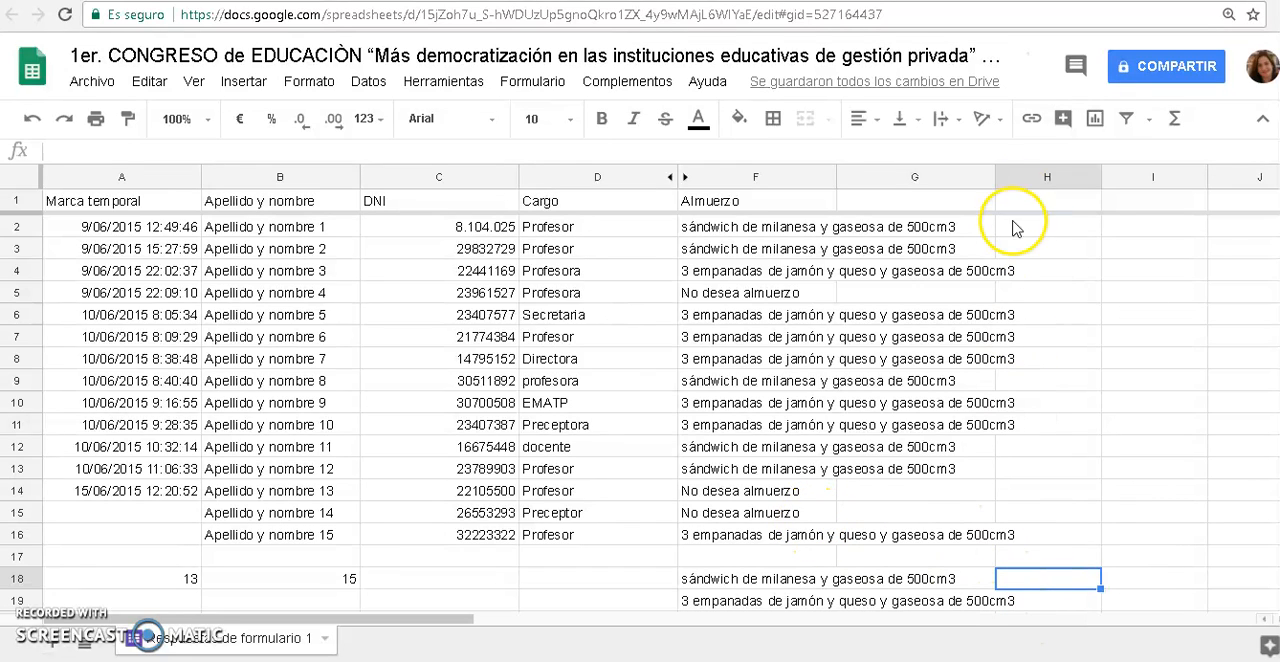
drag(993, 178, 999, 178)
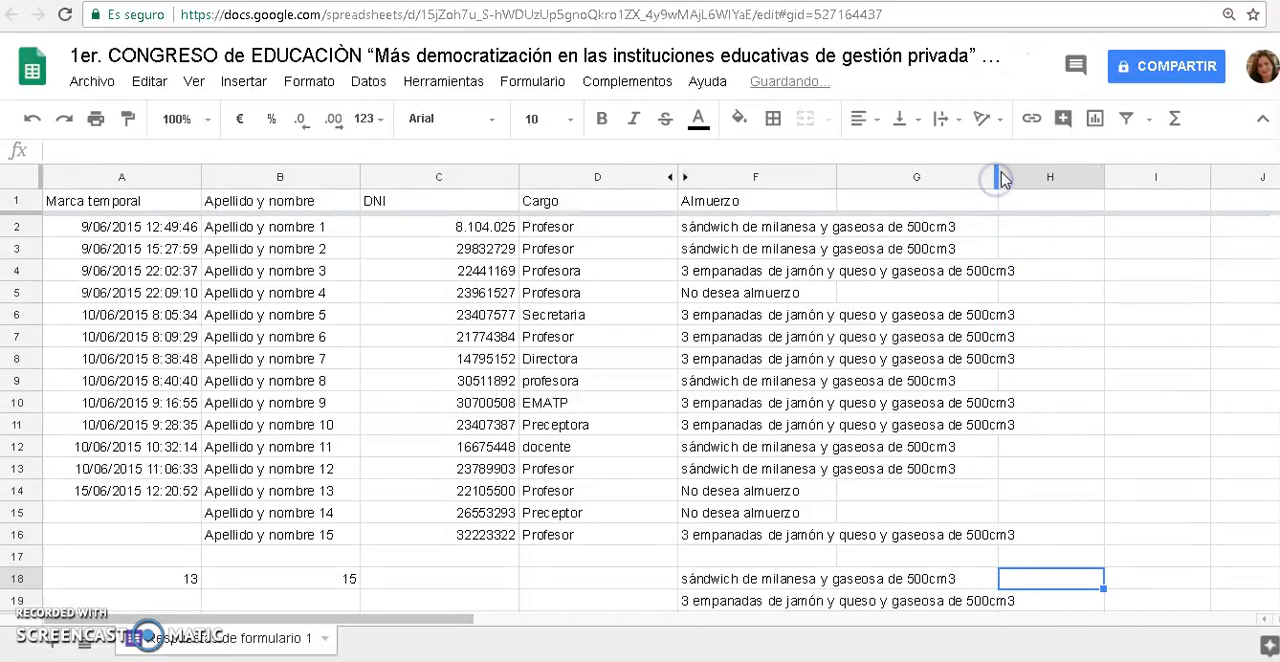
click(757, 184)
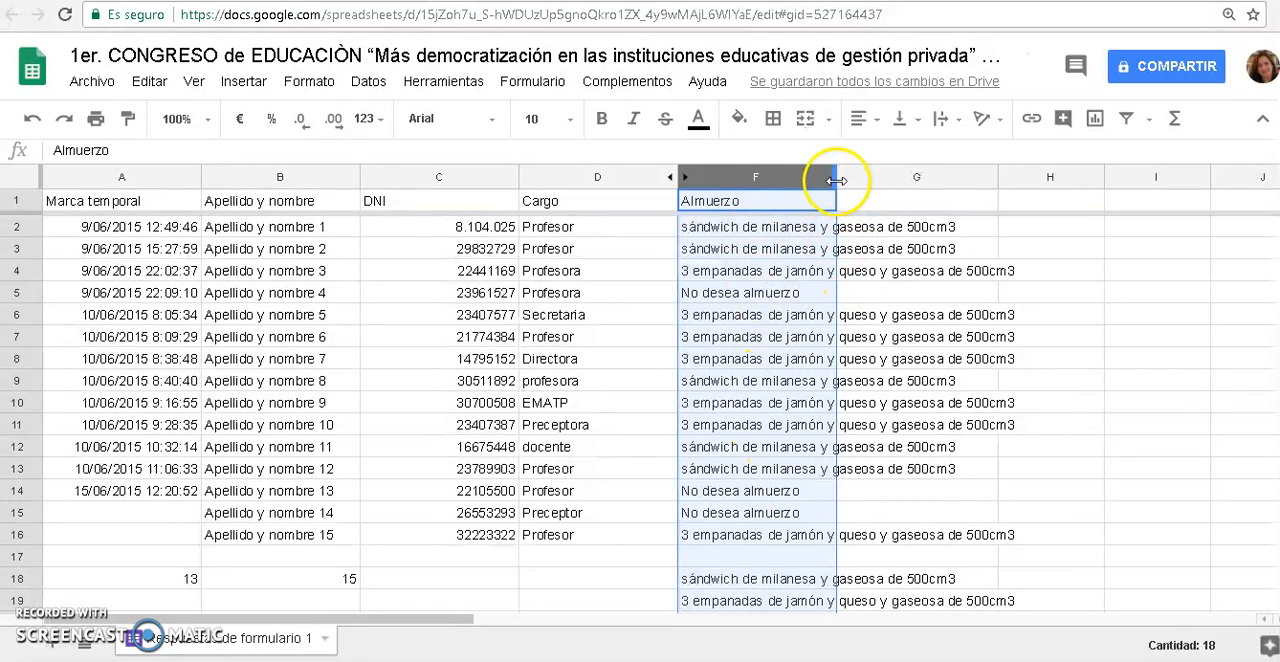
drag(836, 173, 1040, 172)
click(1032, 356)
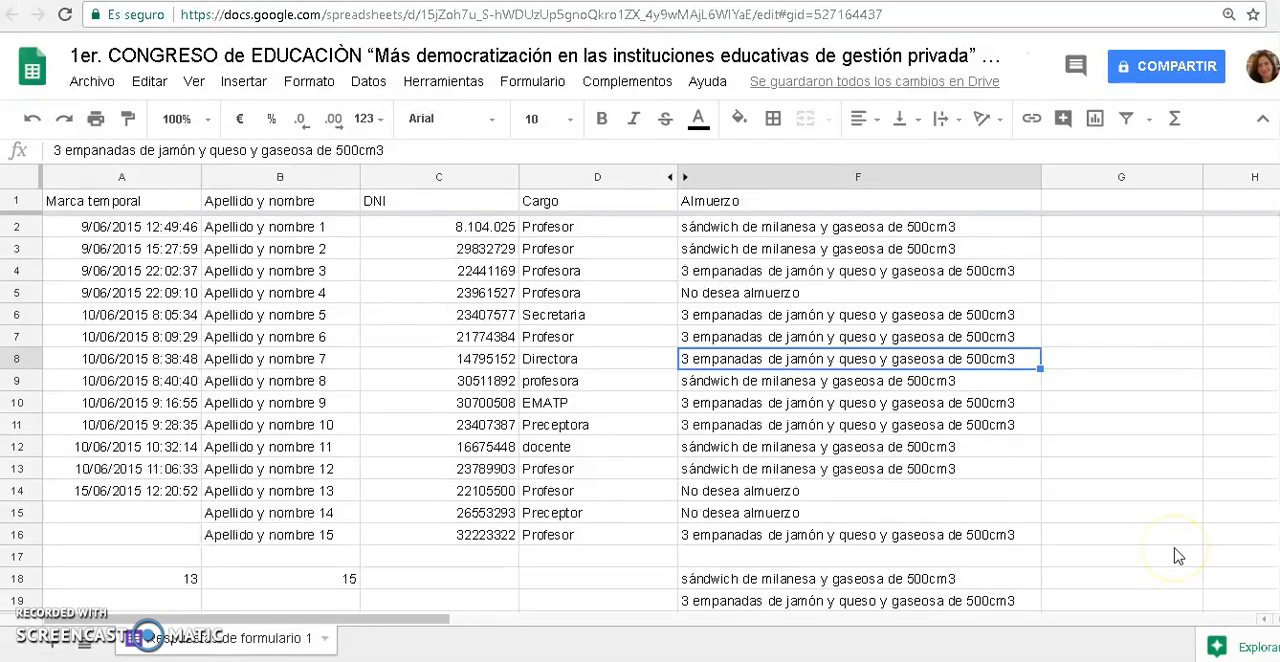
Count the "sándwich de milanesa" choices in G18 with the formula =contar.si(F2:F16;F18)
click(1040, 174)
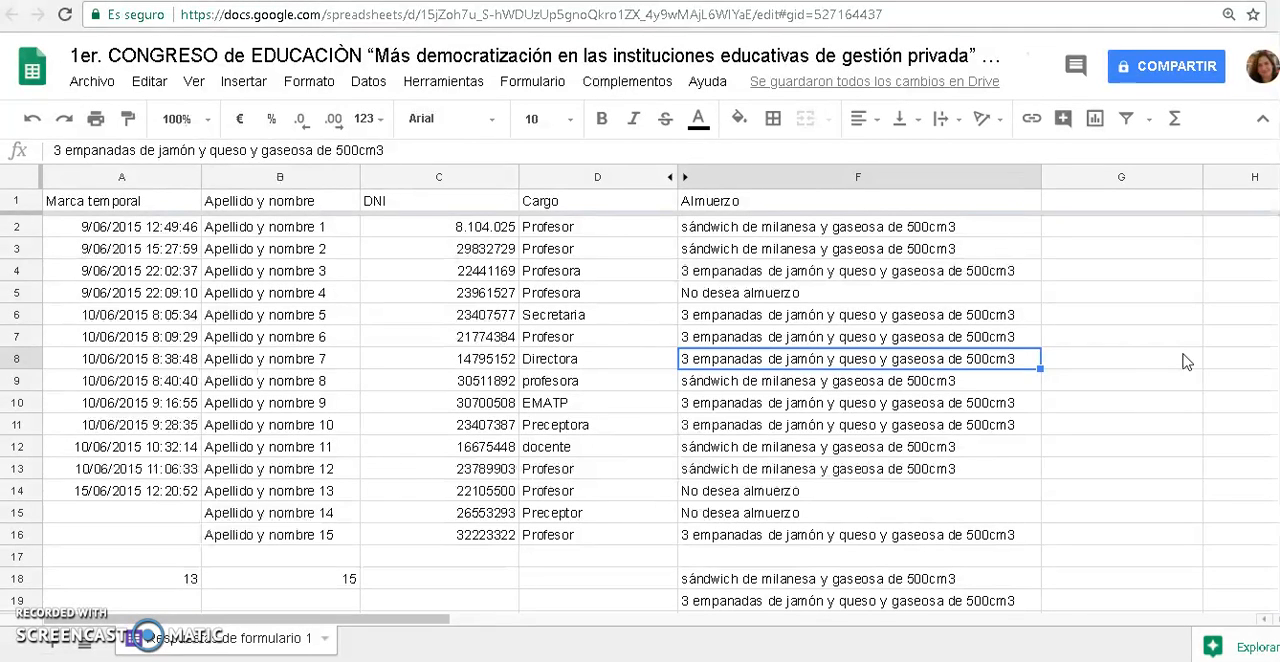
click(858, 586)
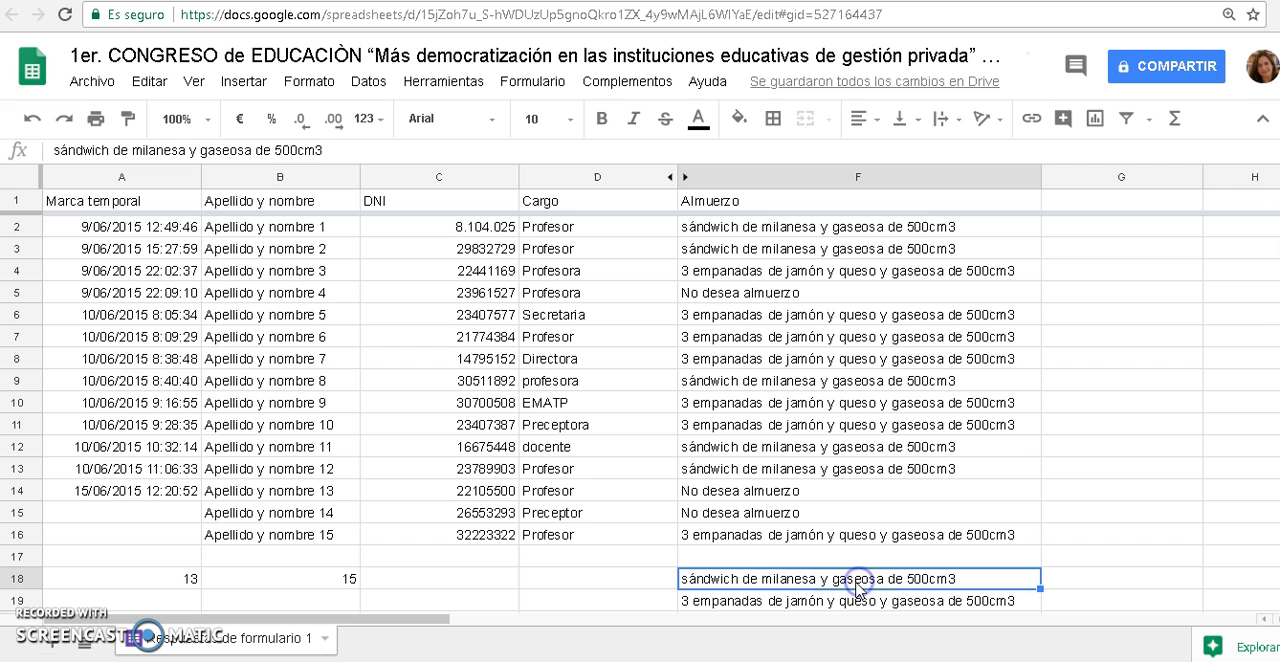
click(920, 603)
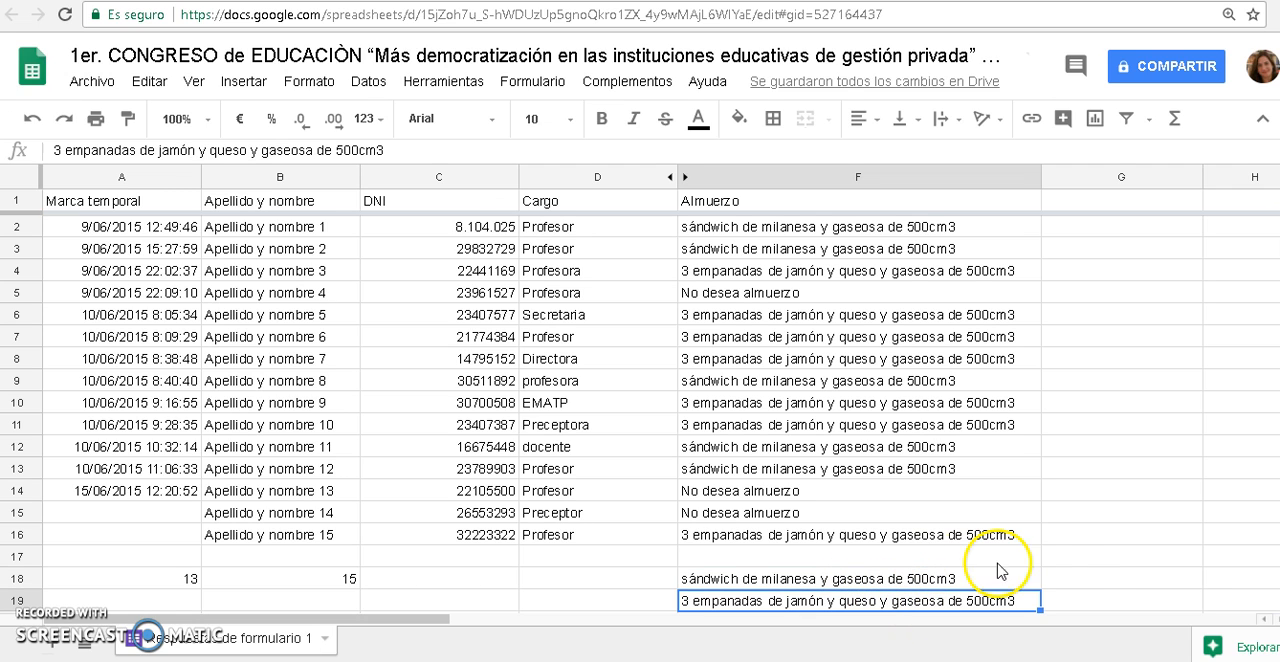
click(1090, 580)
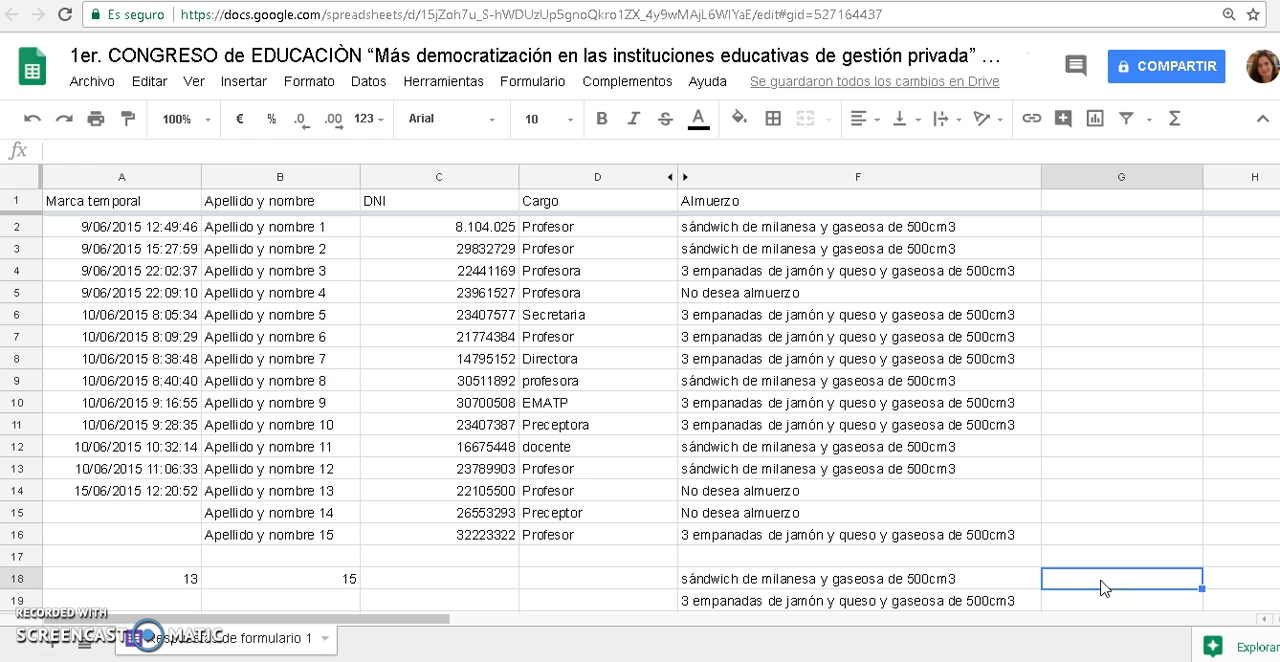
text(=cont)
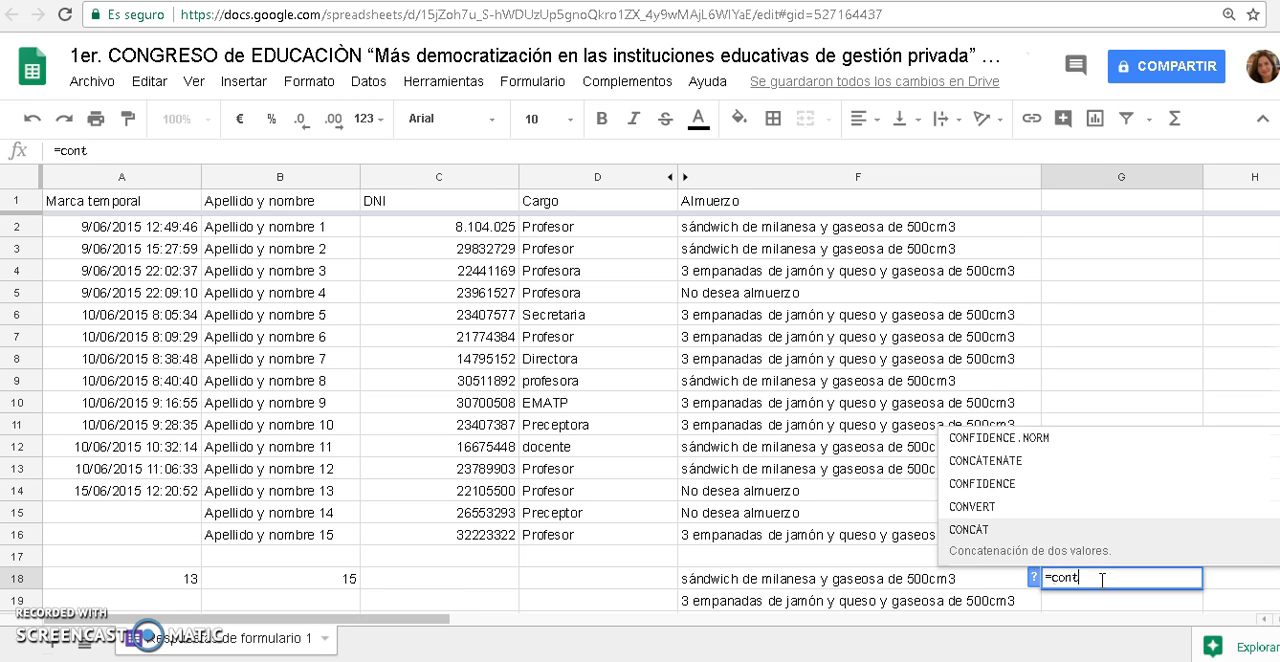
text(ar.si)
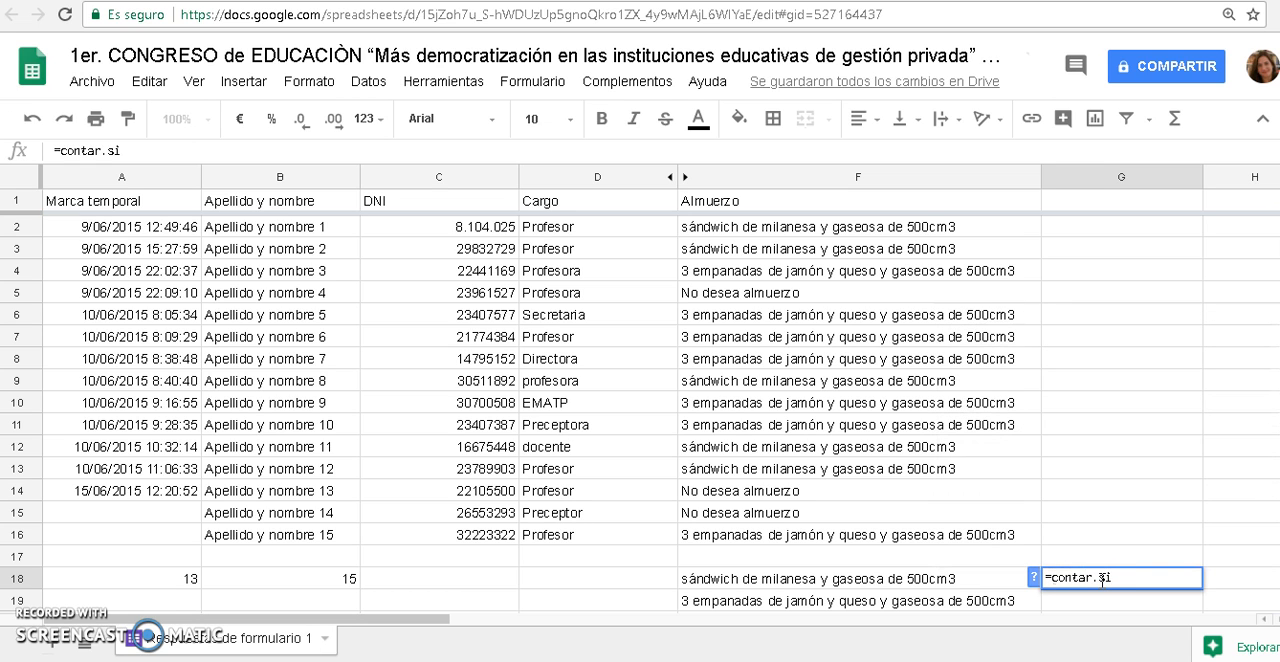
text(()
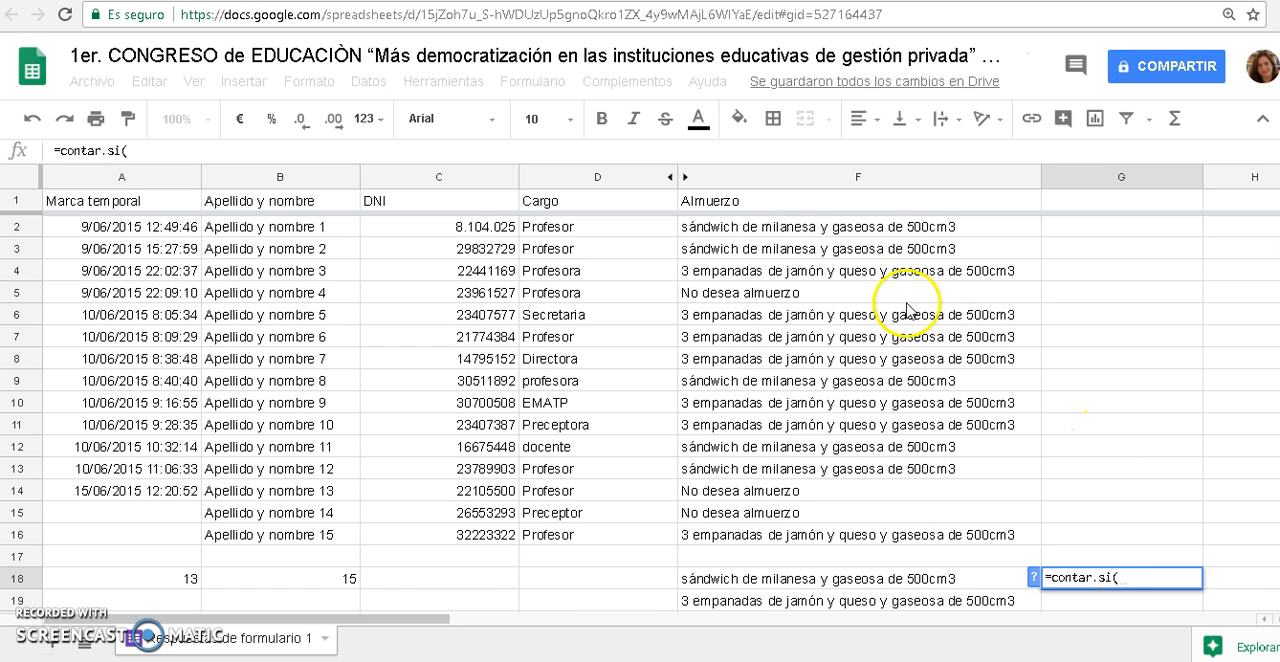
drag(727, 541, 769, 233)
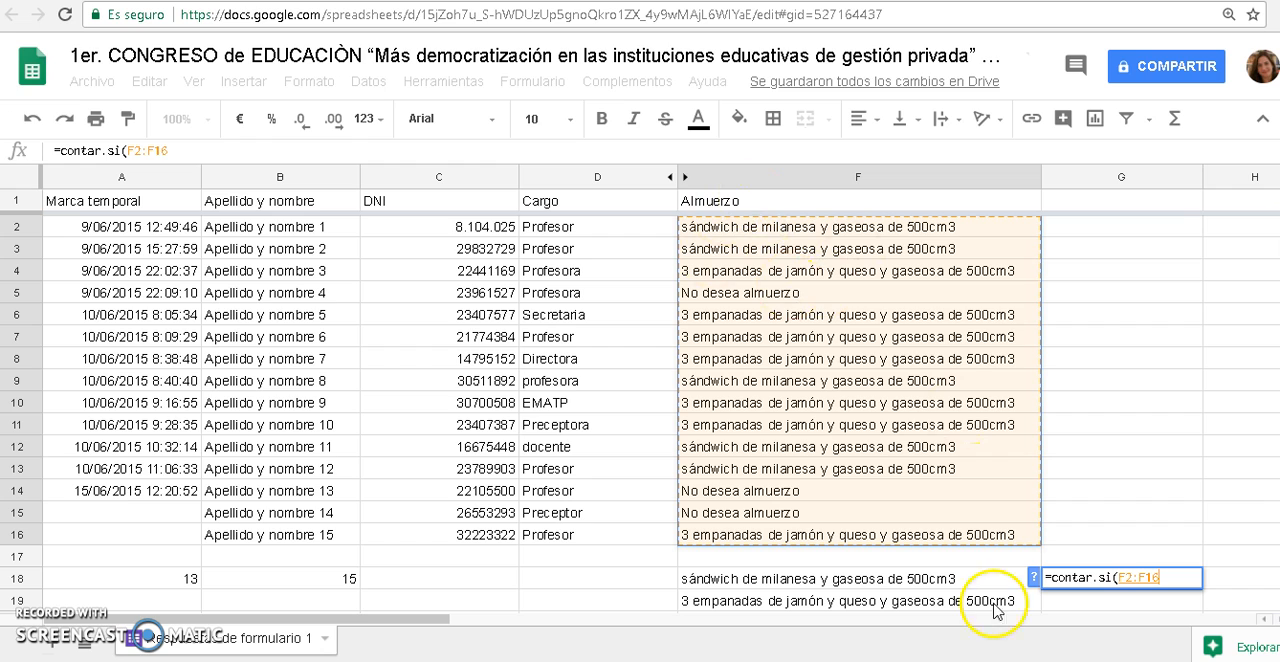
text(;)
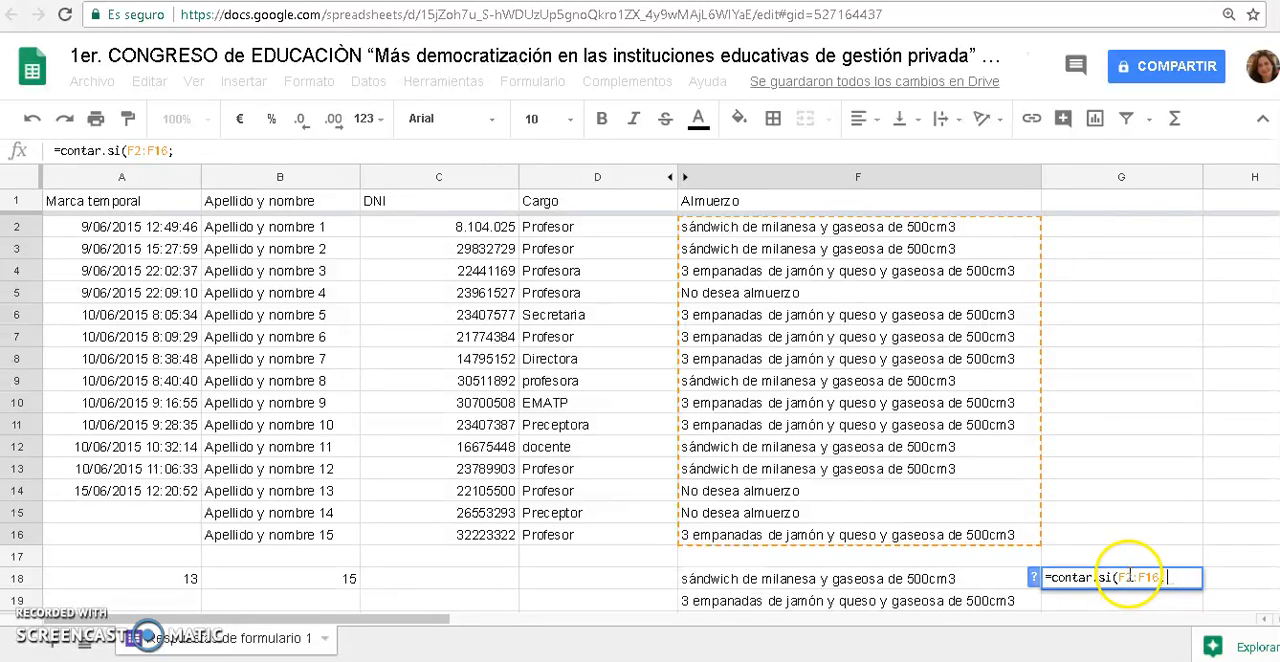
click(893, 582)
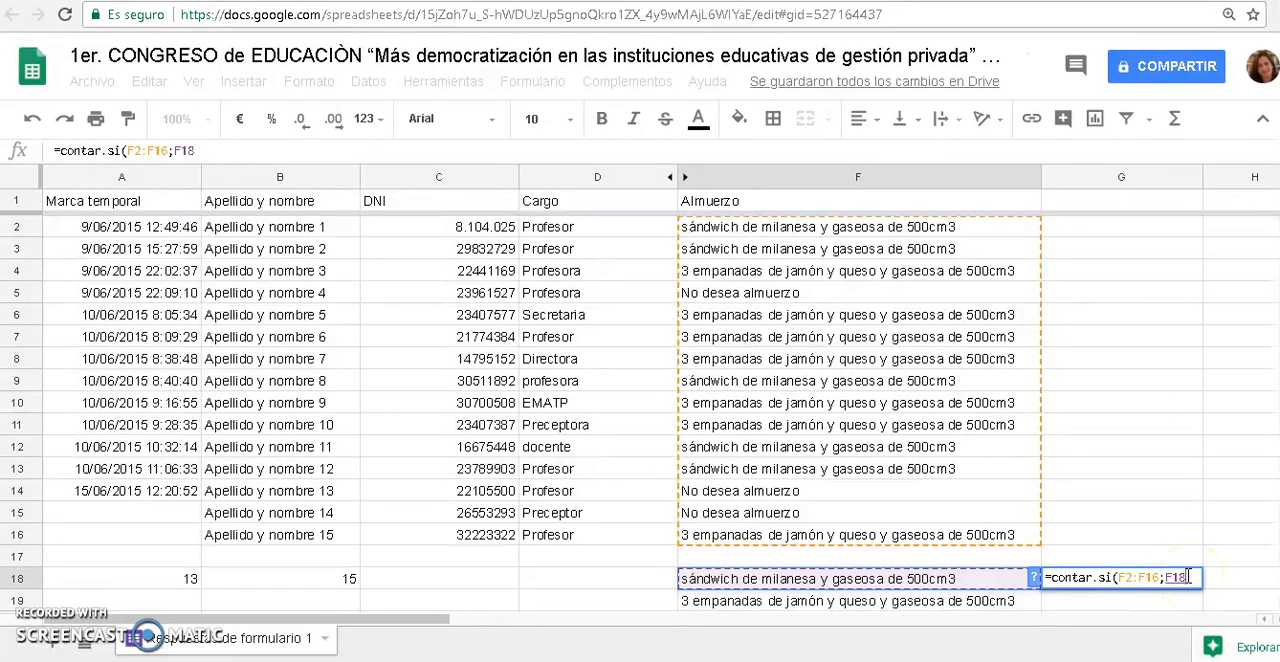
text())
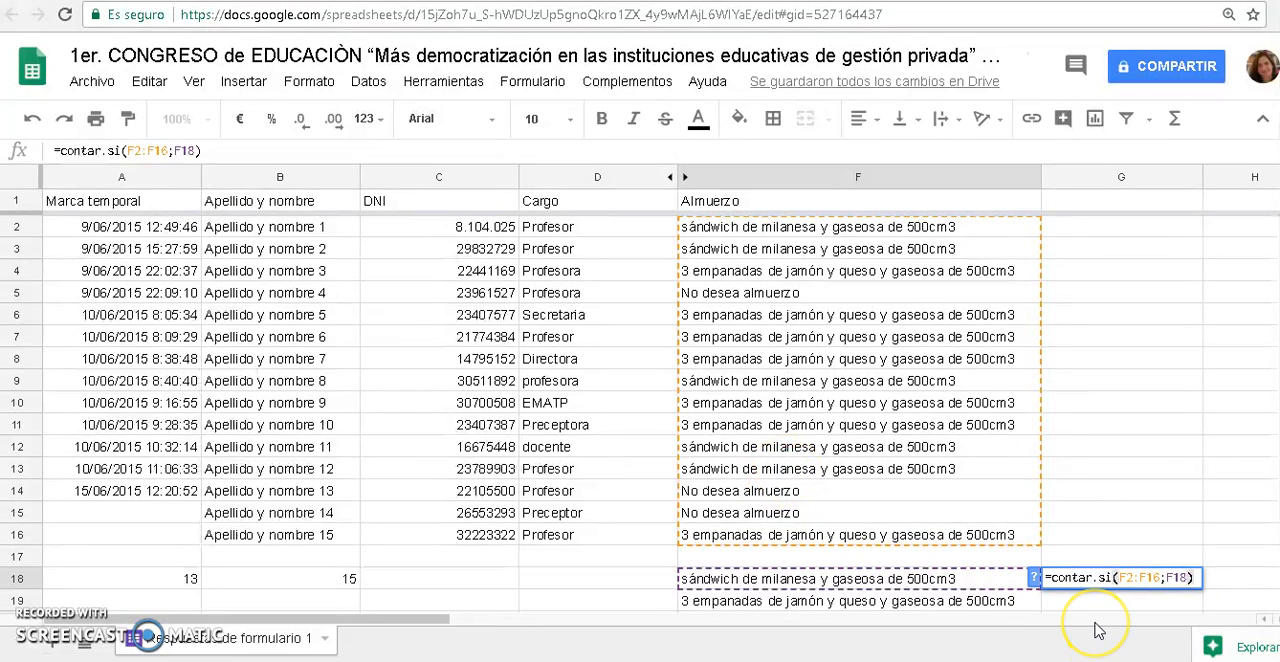
key(Return)
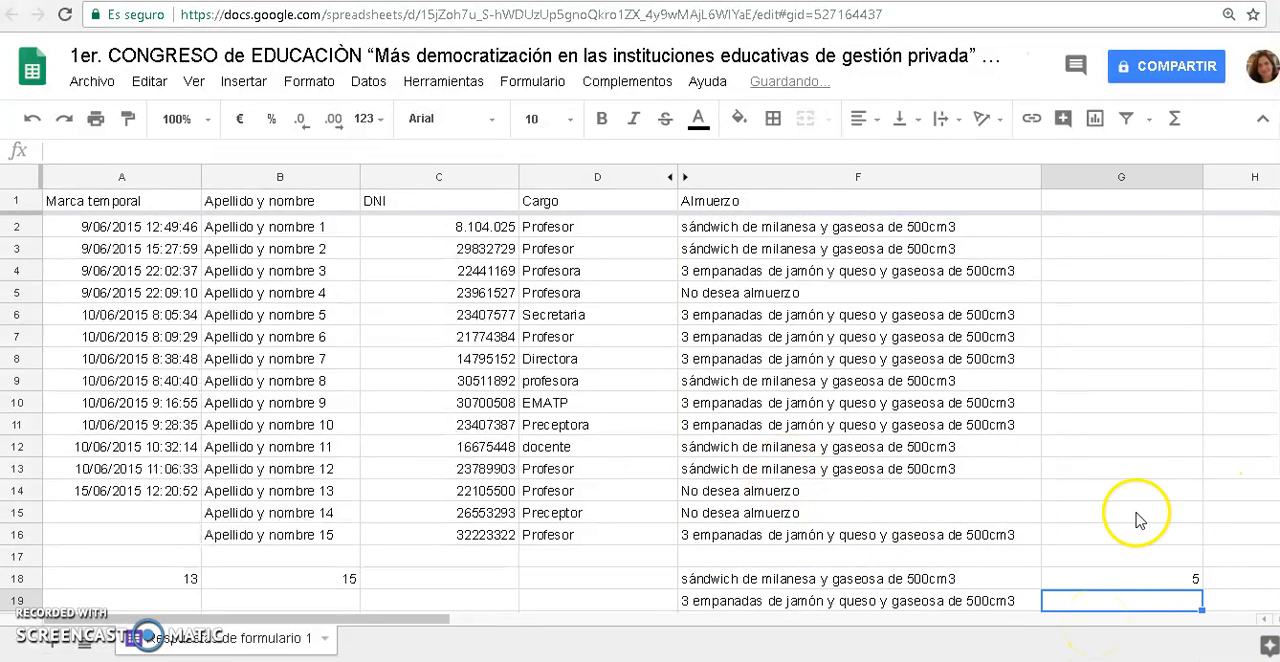
Copy the counting formula from G18 to G19 for the "3 empanadas de jamón y queso" option
click(1112, 580)
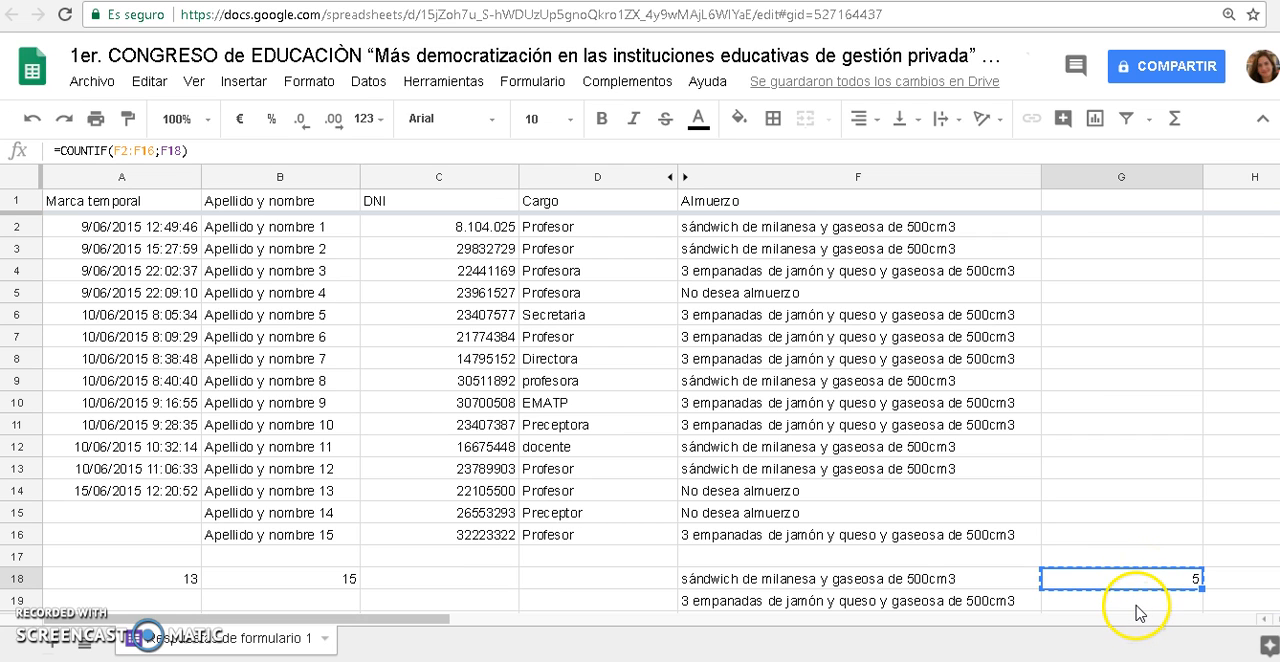
key(ctrl+c)
click(1138, 604)
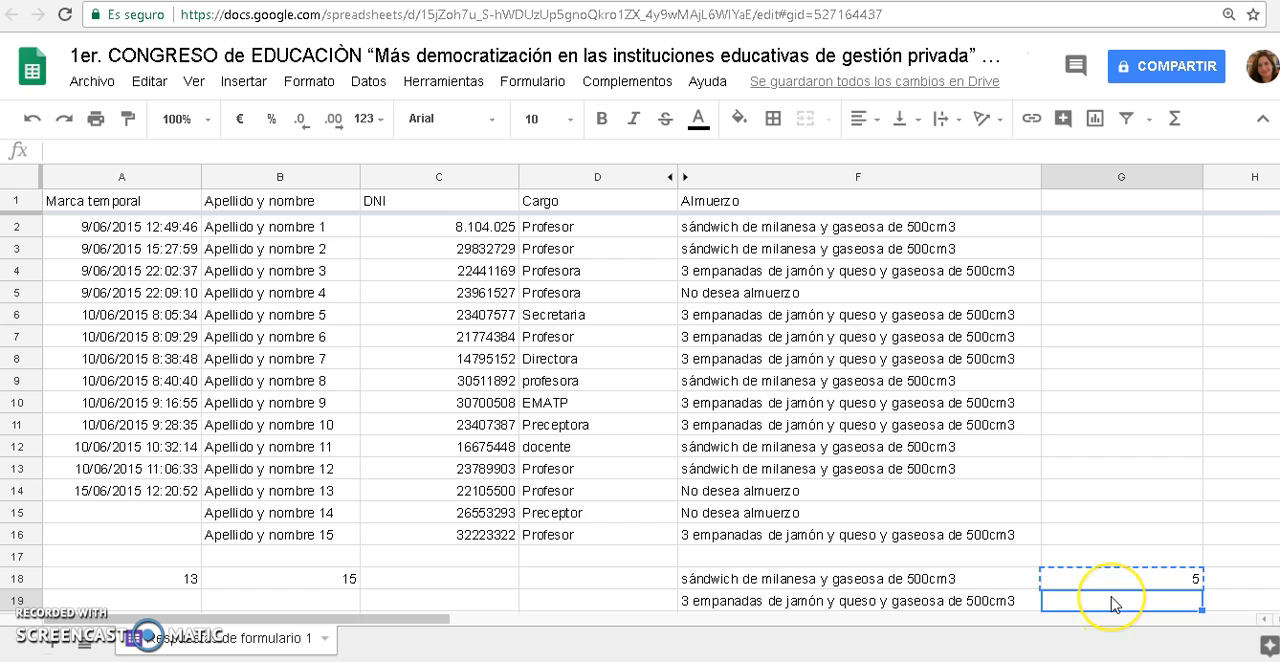
key(ctrl+v)
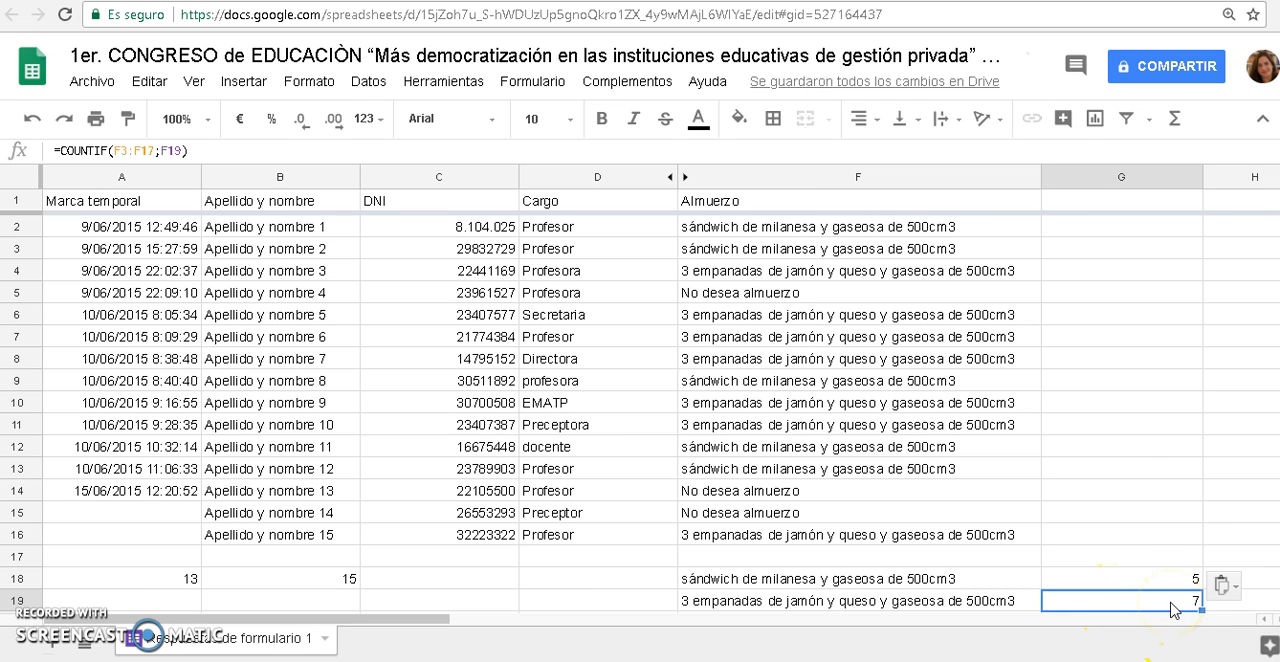
Correct the counted range in G19 so the formula reads =COUNTIF(F2:F16;F19)
double_click(1172, 602)
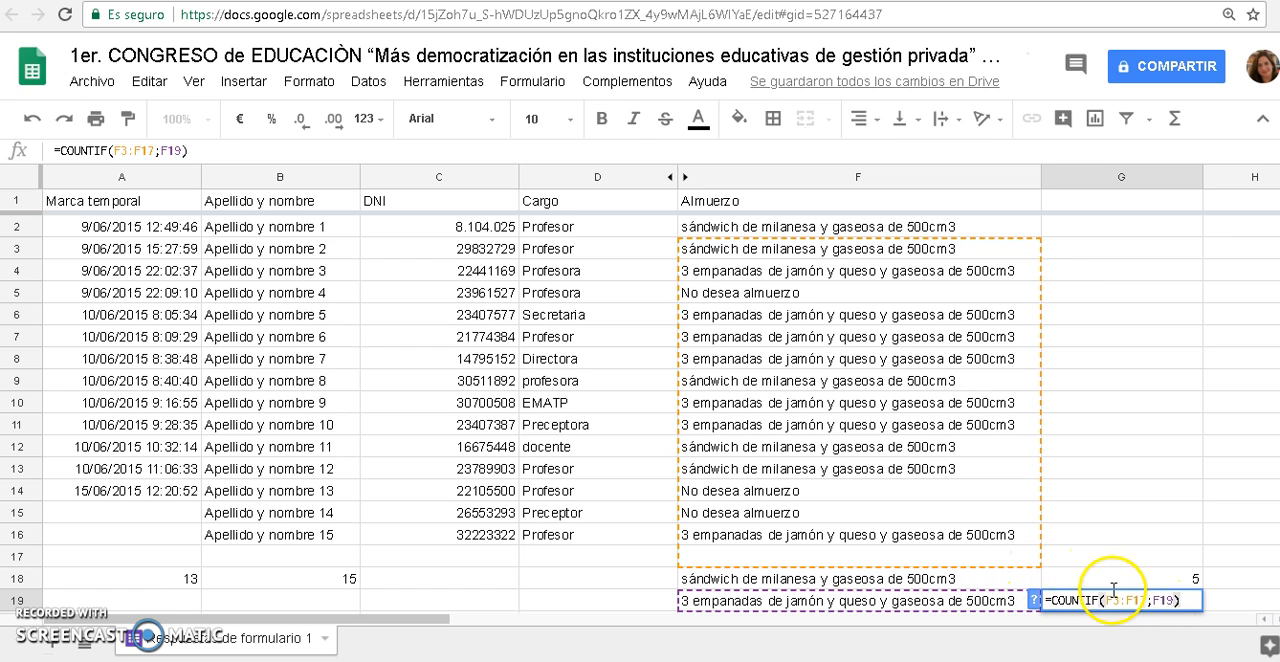
key(BackSpace)
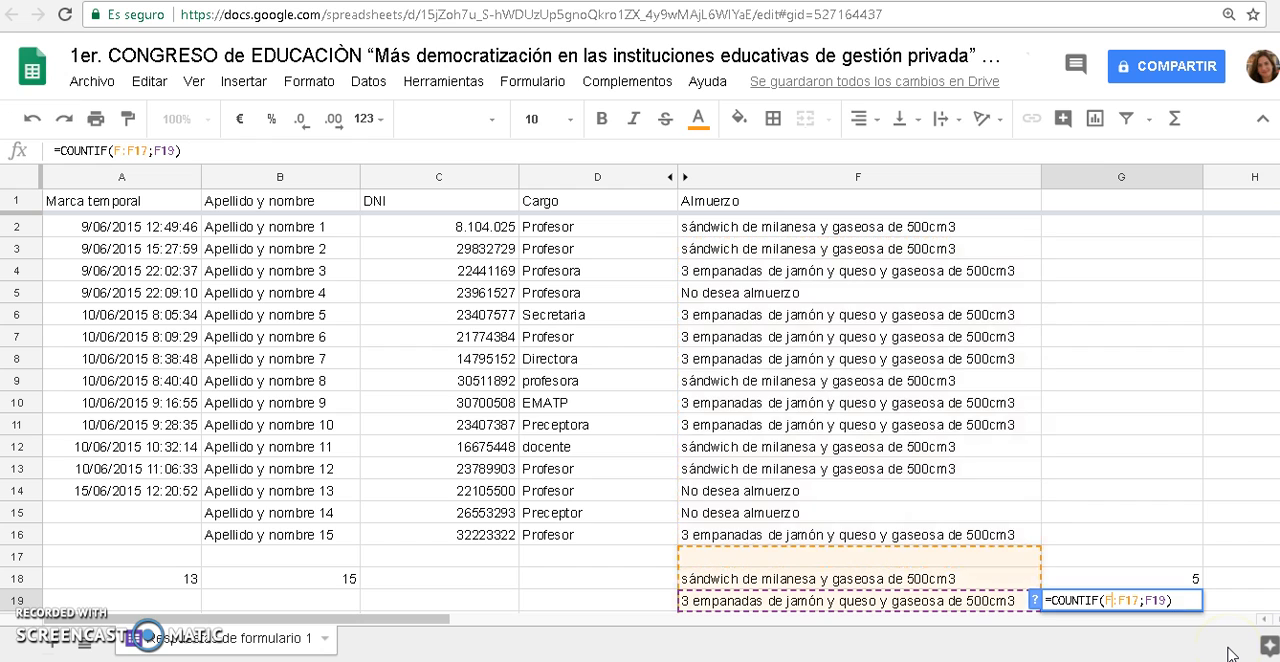
text(2)
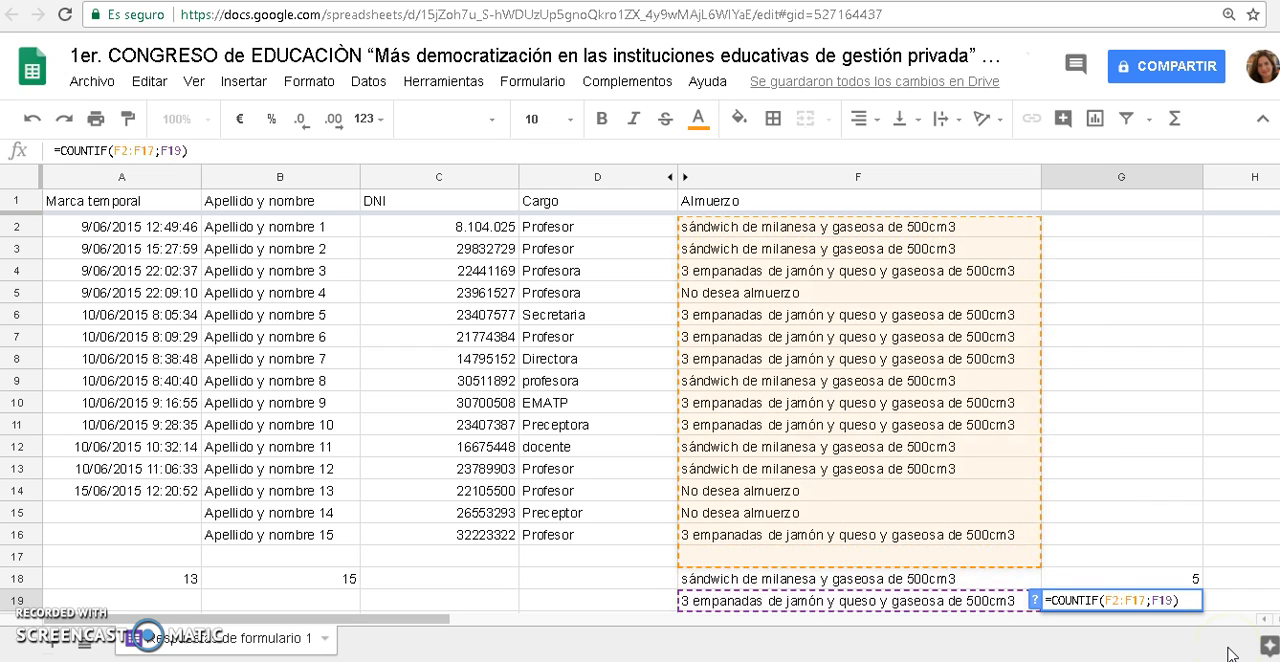
key(BackSpace)
text(6)
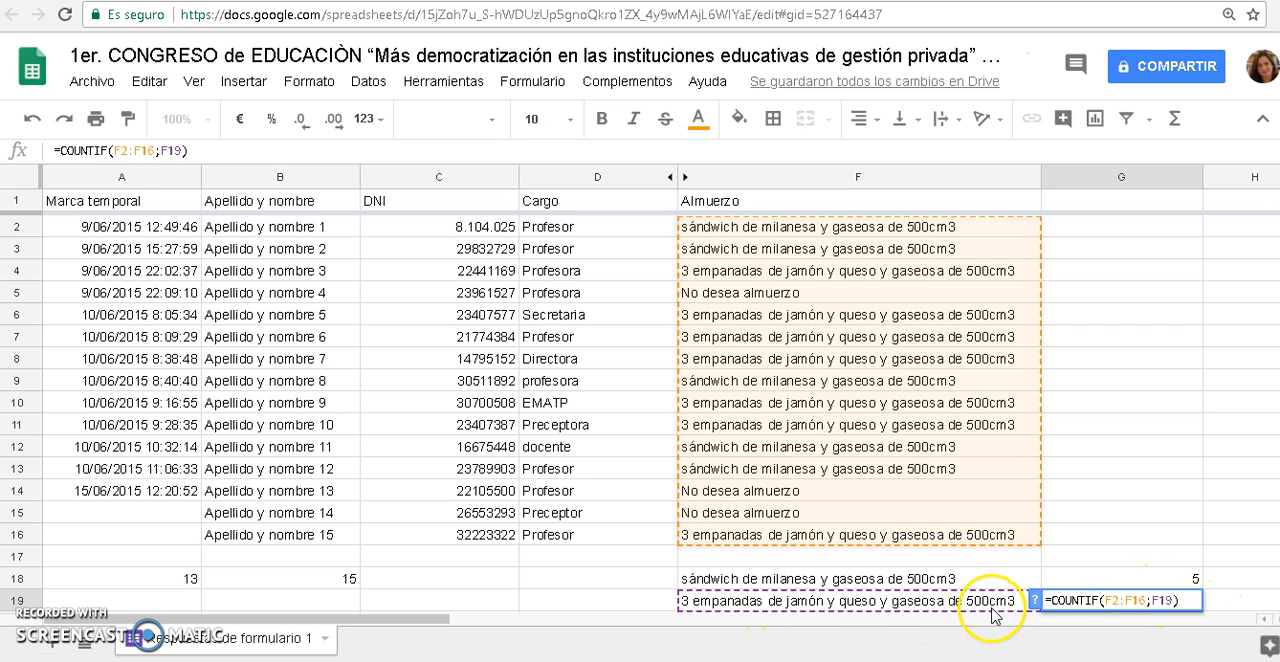
key(Return)
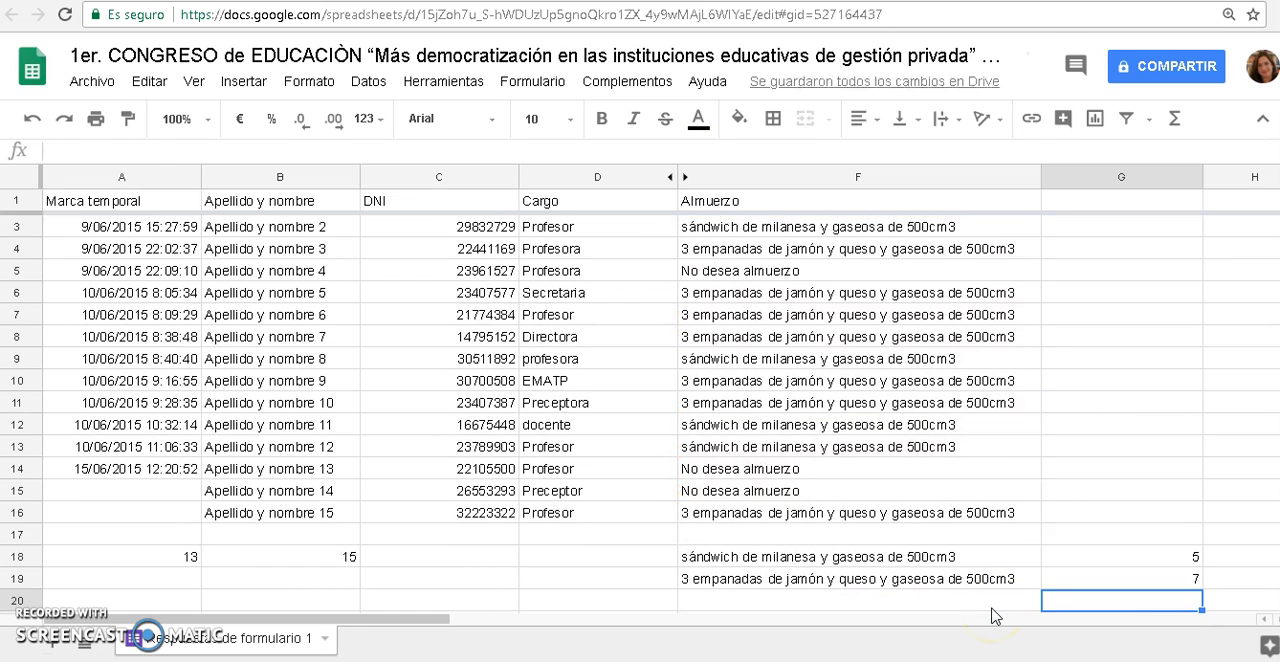
Check the "No desea almuerzo" responses in F5, F14 and F15
click(834, 272)
click(850, 469)
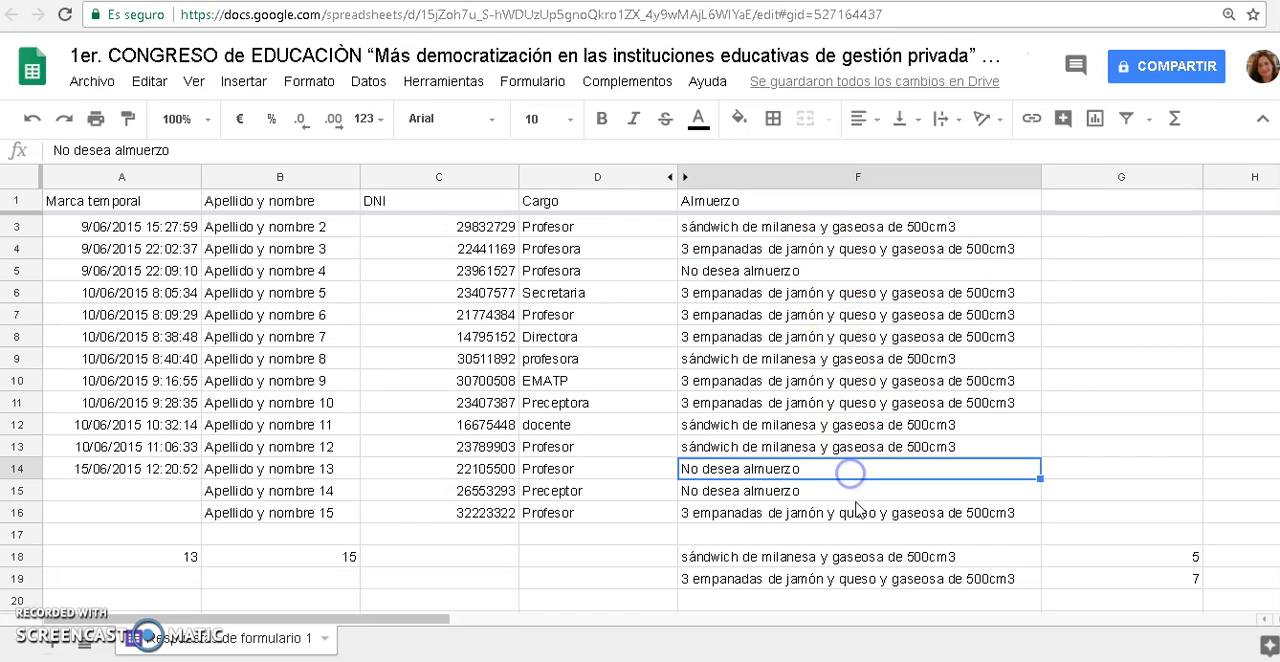
click(852, 491)
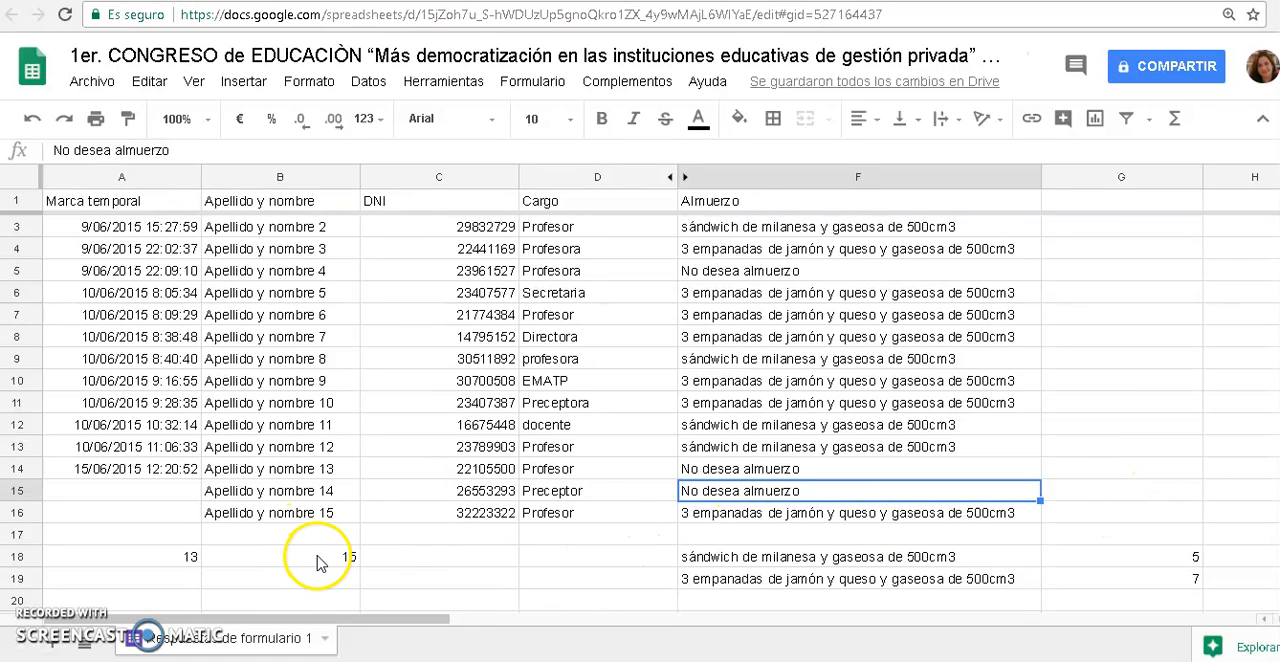
Total the two lunch counts in G20 with the SUM function over G18:G19
click(1128, 601)
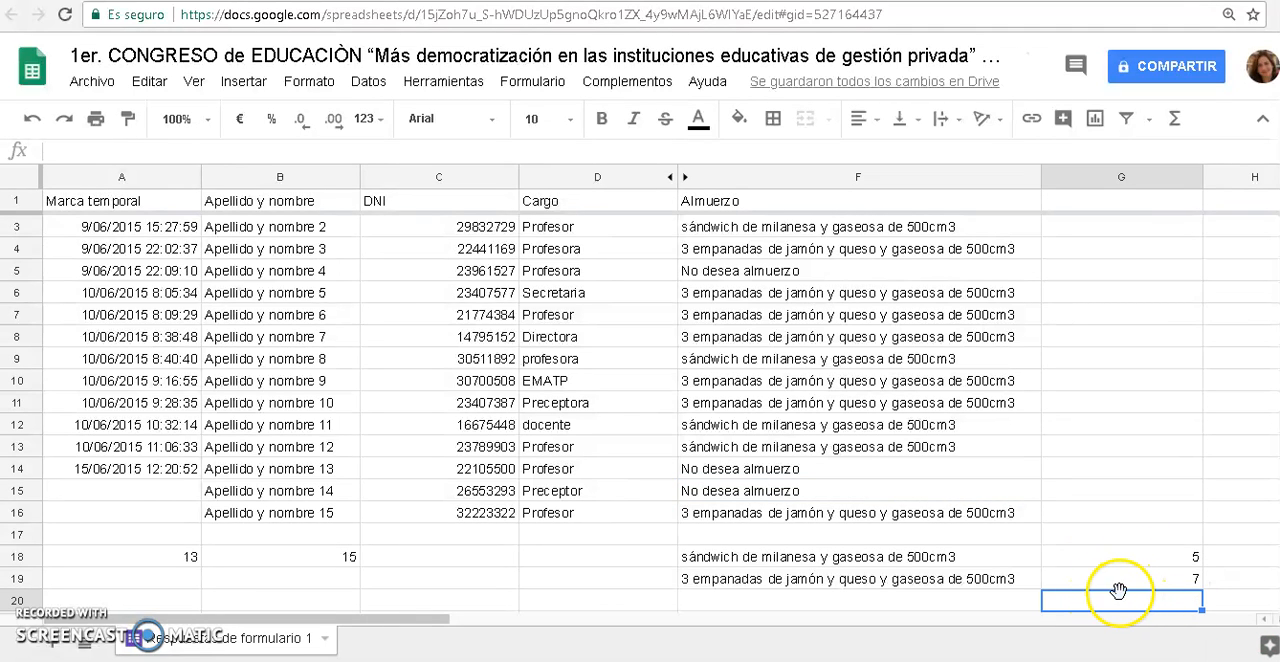
scroll(1116, 586, down, 1)
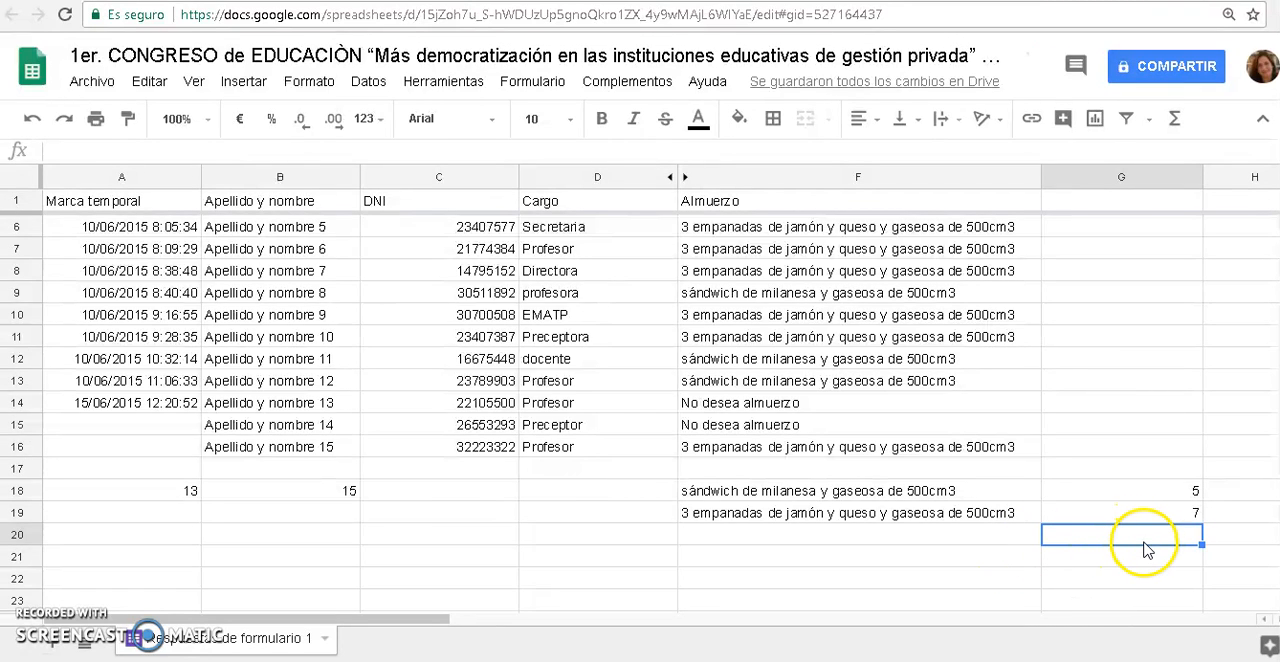
click(1177, 122)
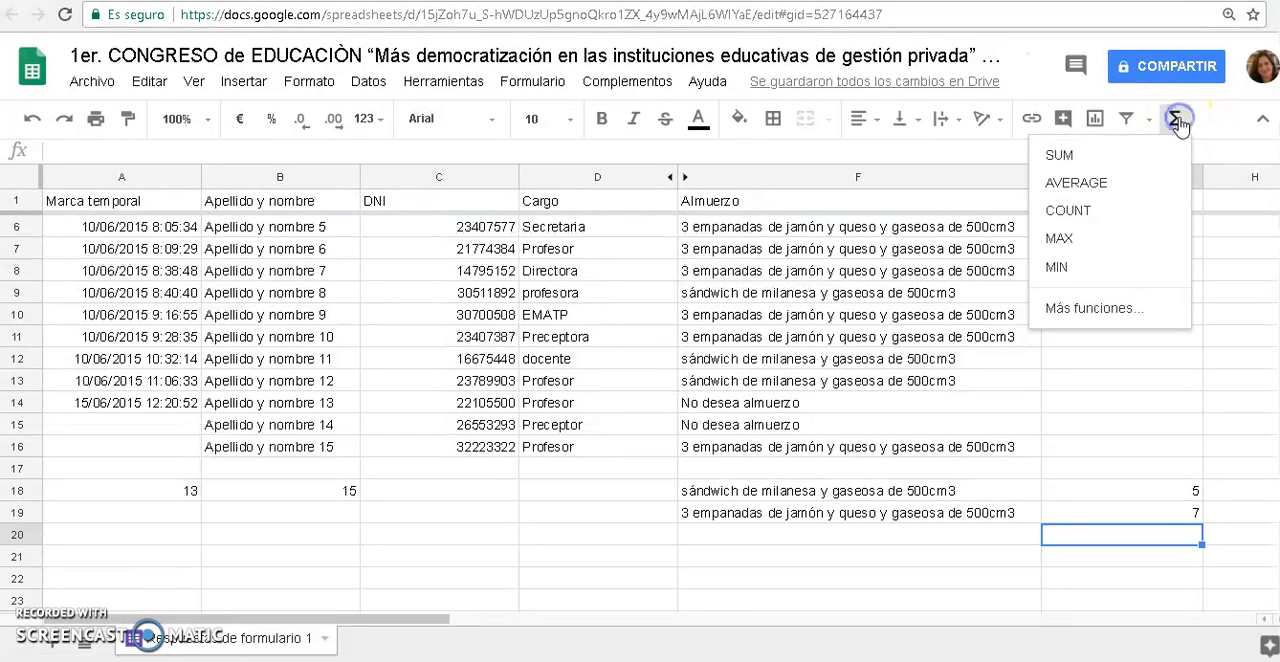
click(1097, 157)
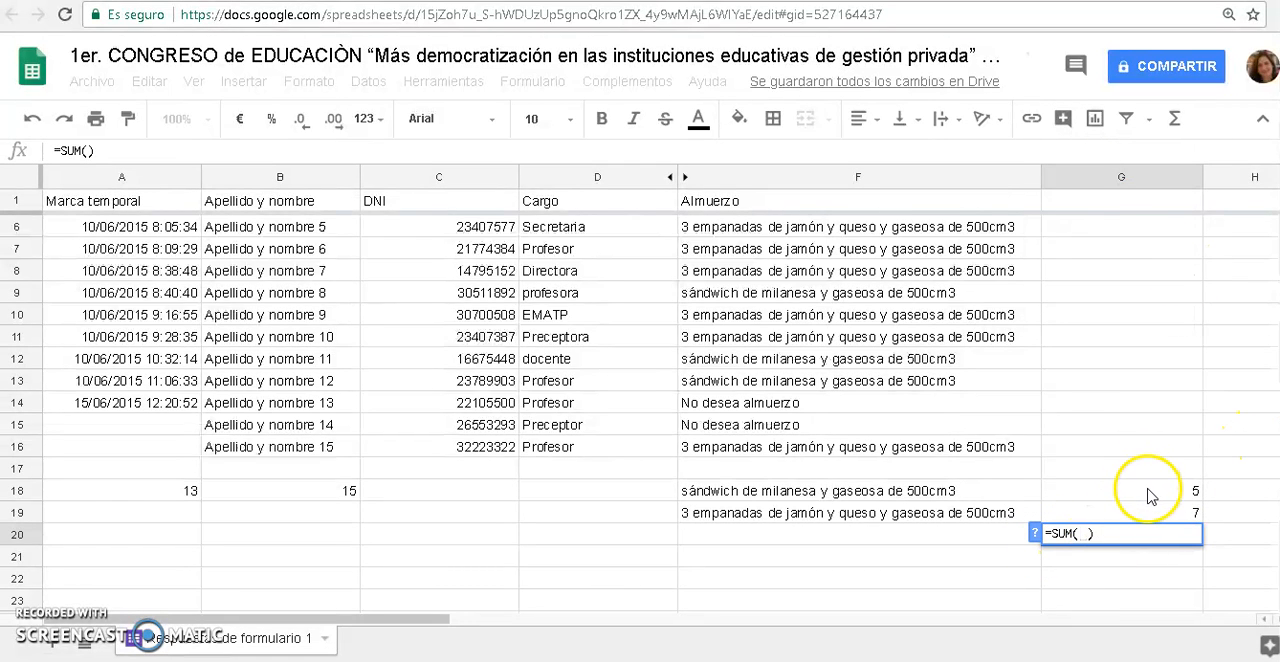
drag(1150, 484, 1150, 512)
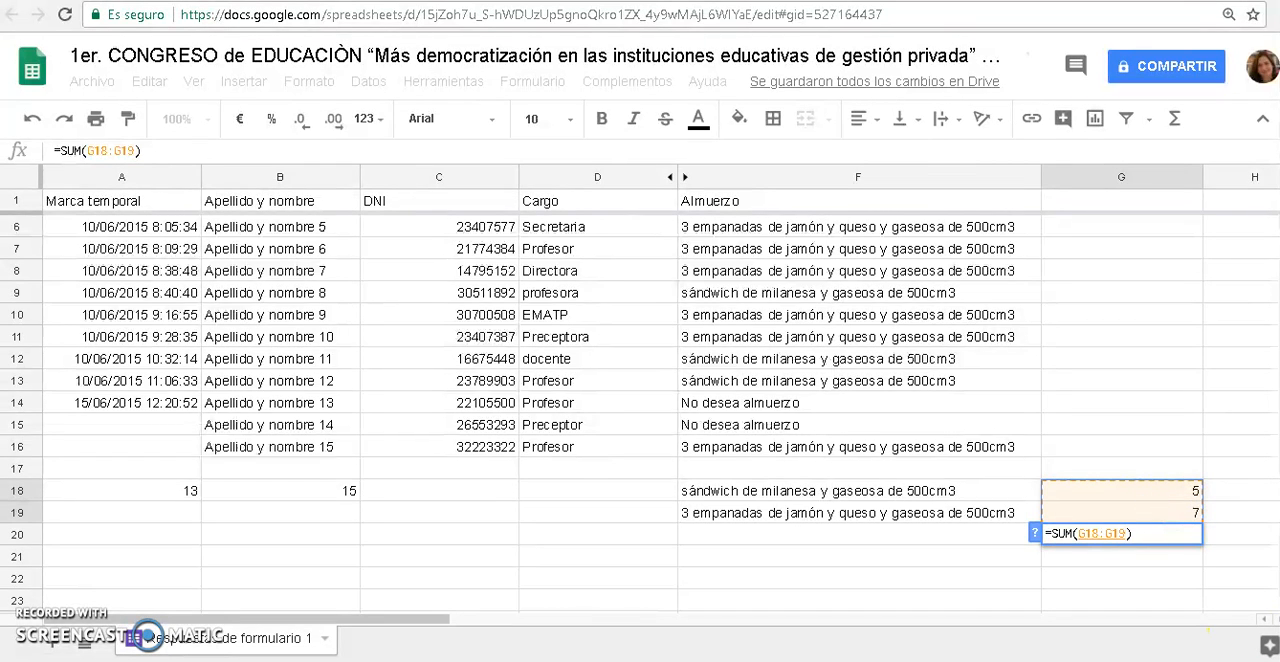
key(Return)
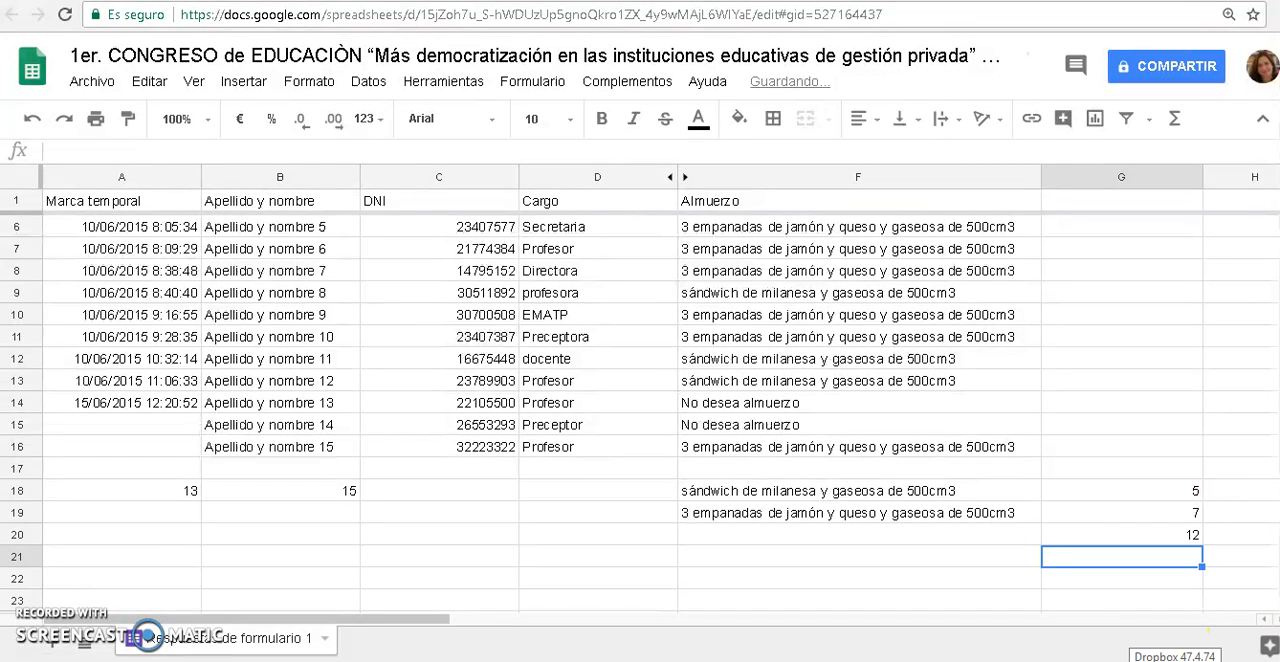
Replace the SUM formula in G20 with the direct addition =G18+G19
key(Up)
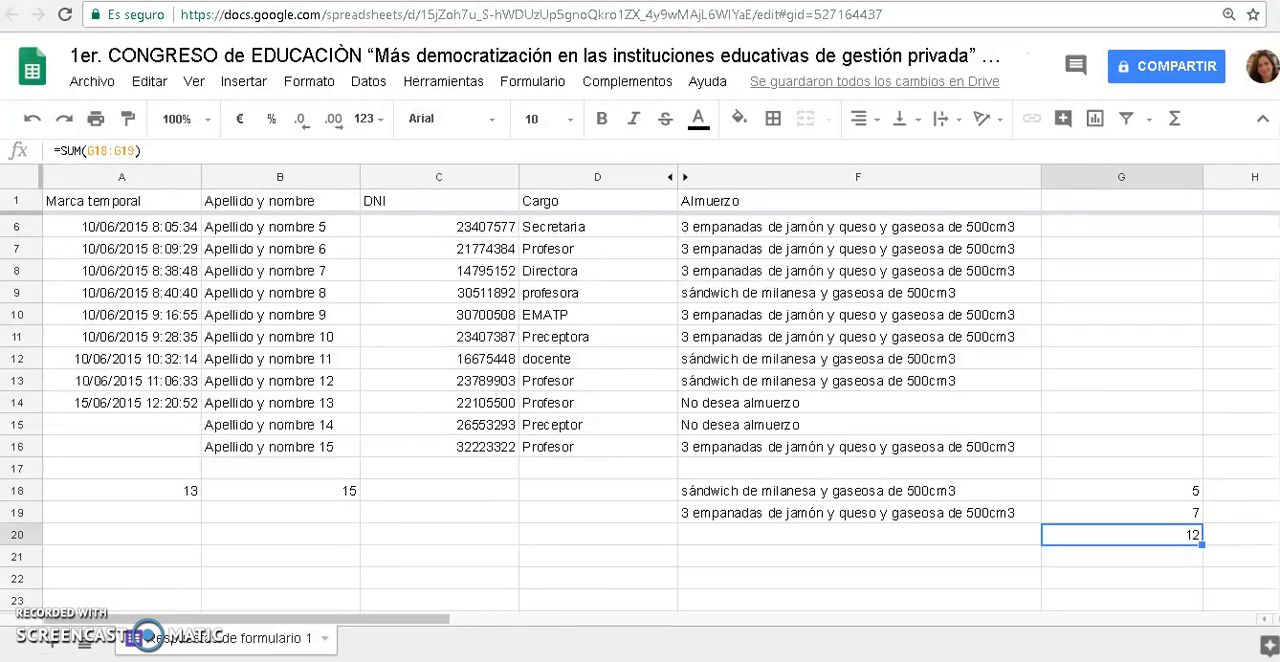
key(Delete)
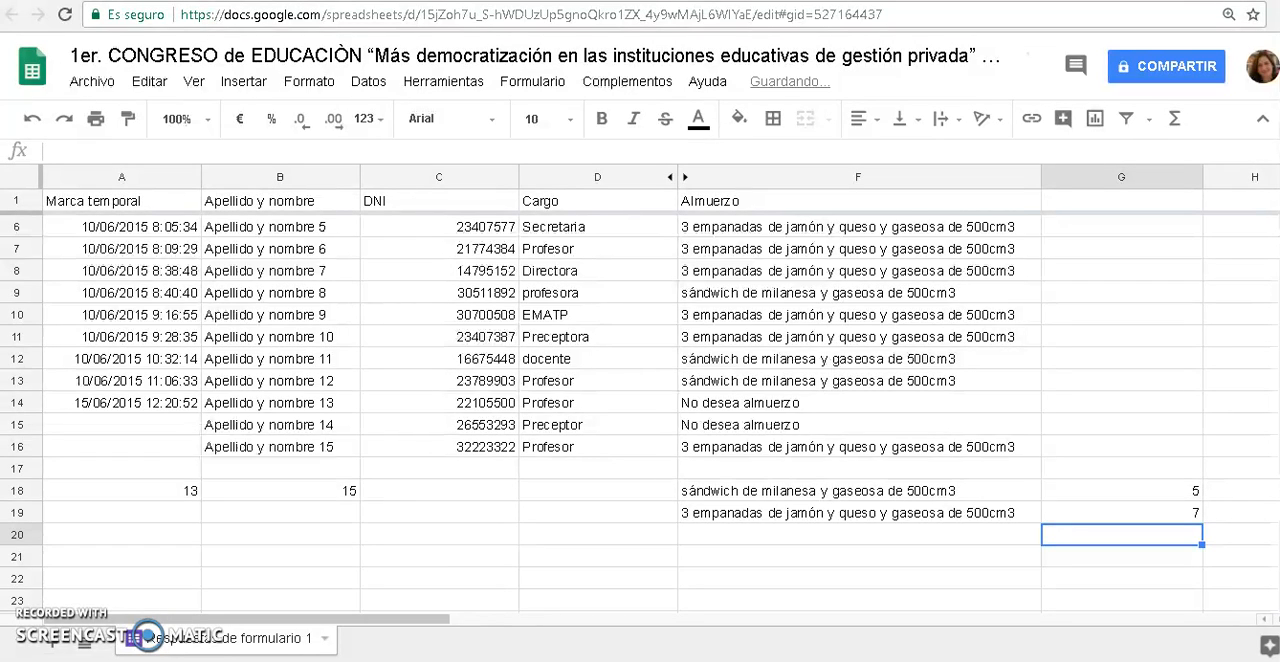
text(=)
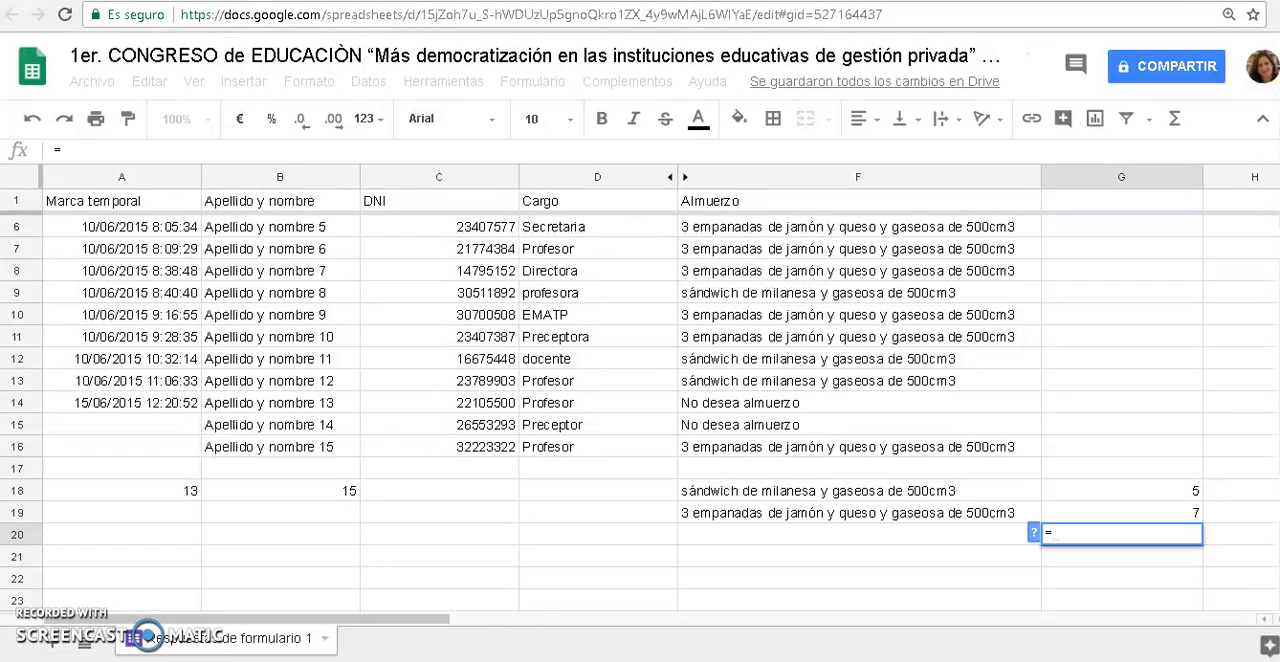
click(1168, 491)
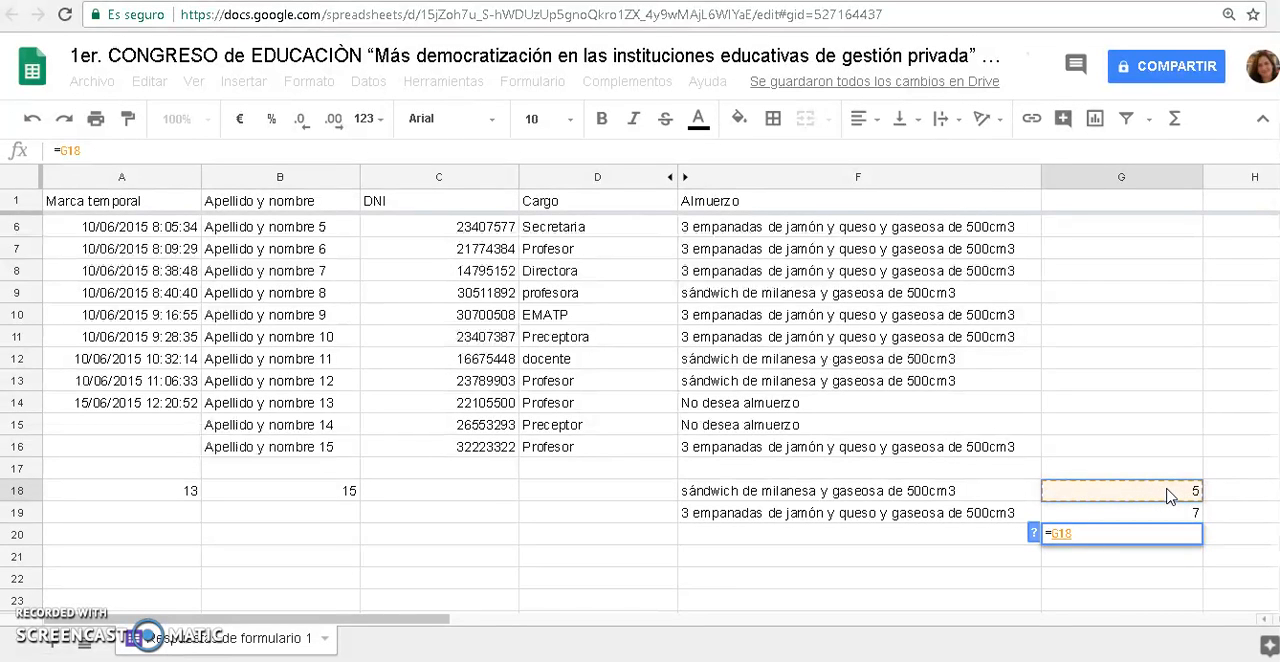
text(+)
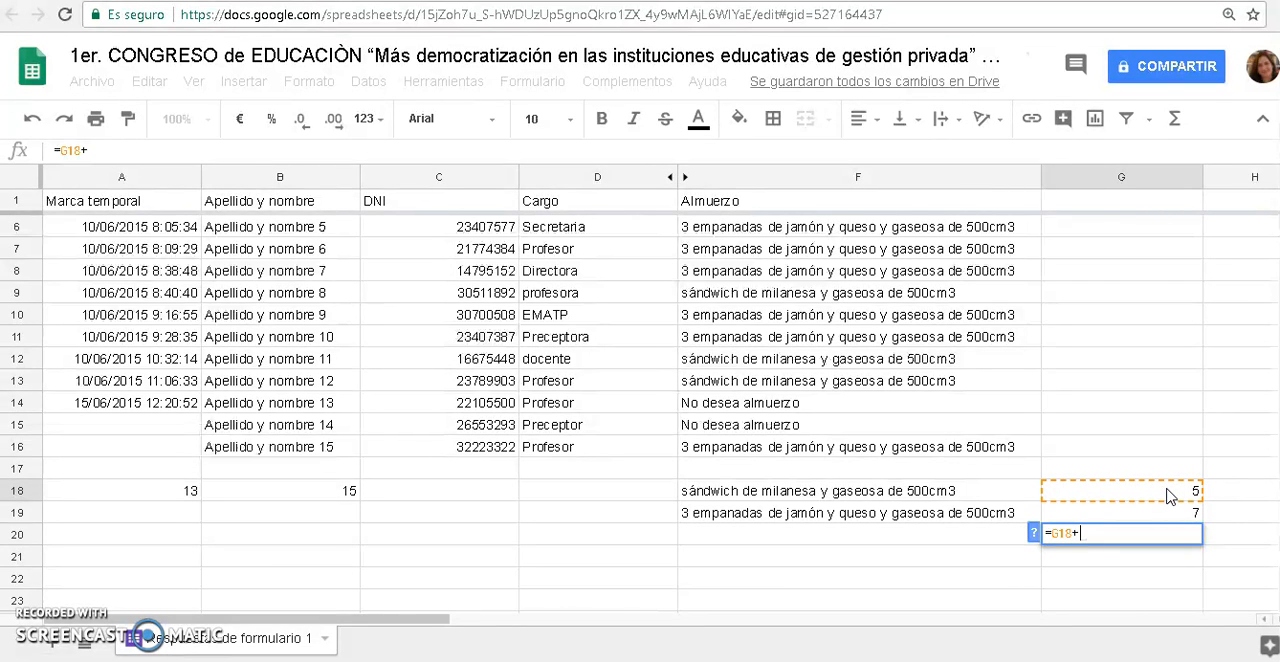
click(1168, 518)
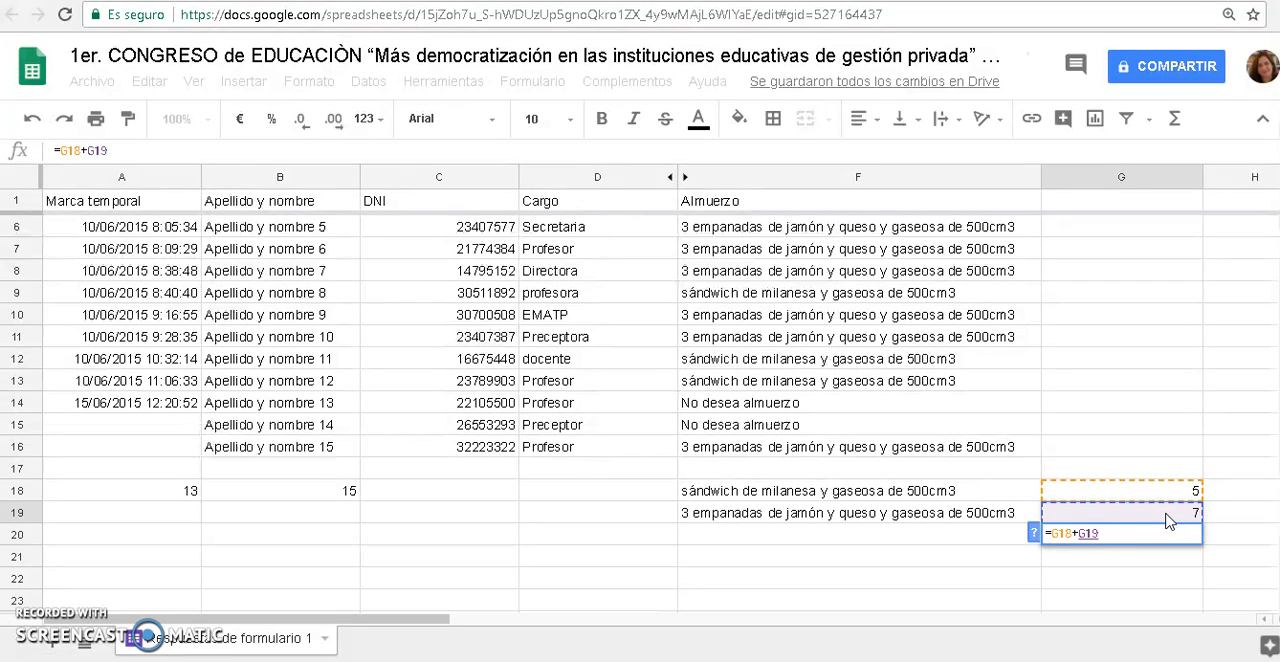
key(Return)
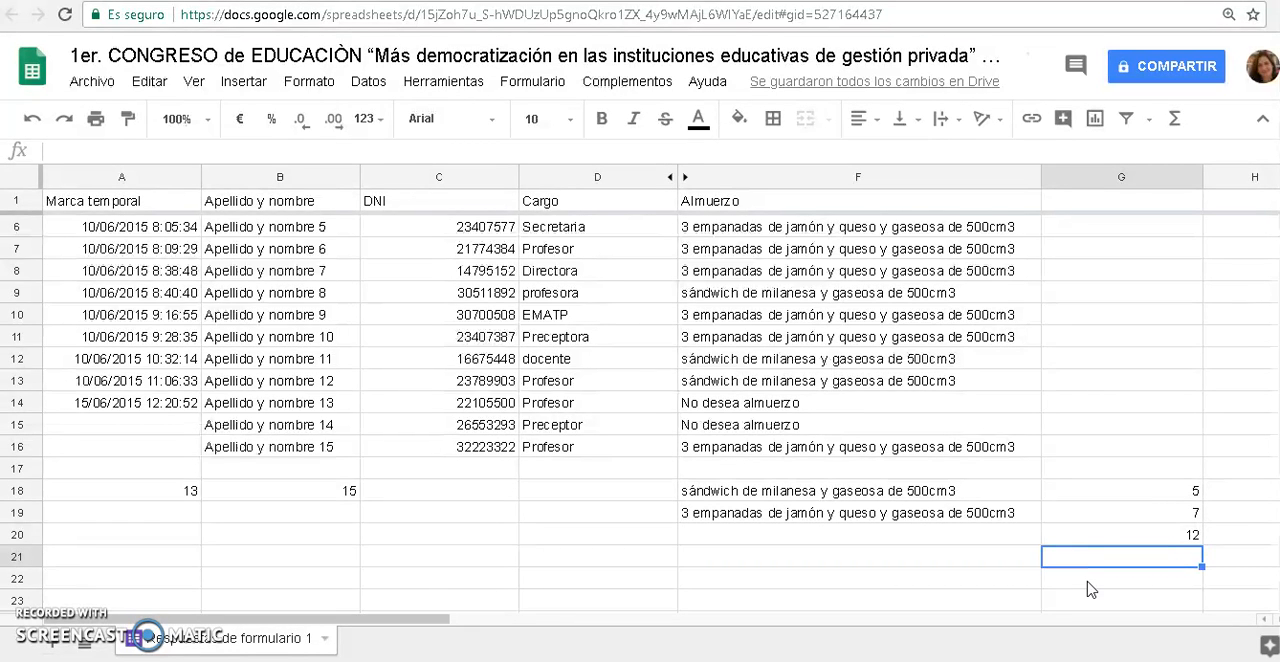
Calculate the total lunch cost in G21 at 80 per lunch with the formula =80*G20
text(=8)
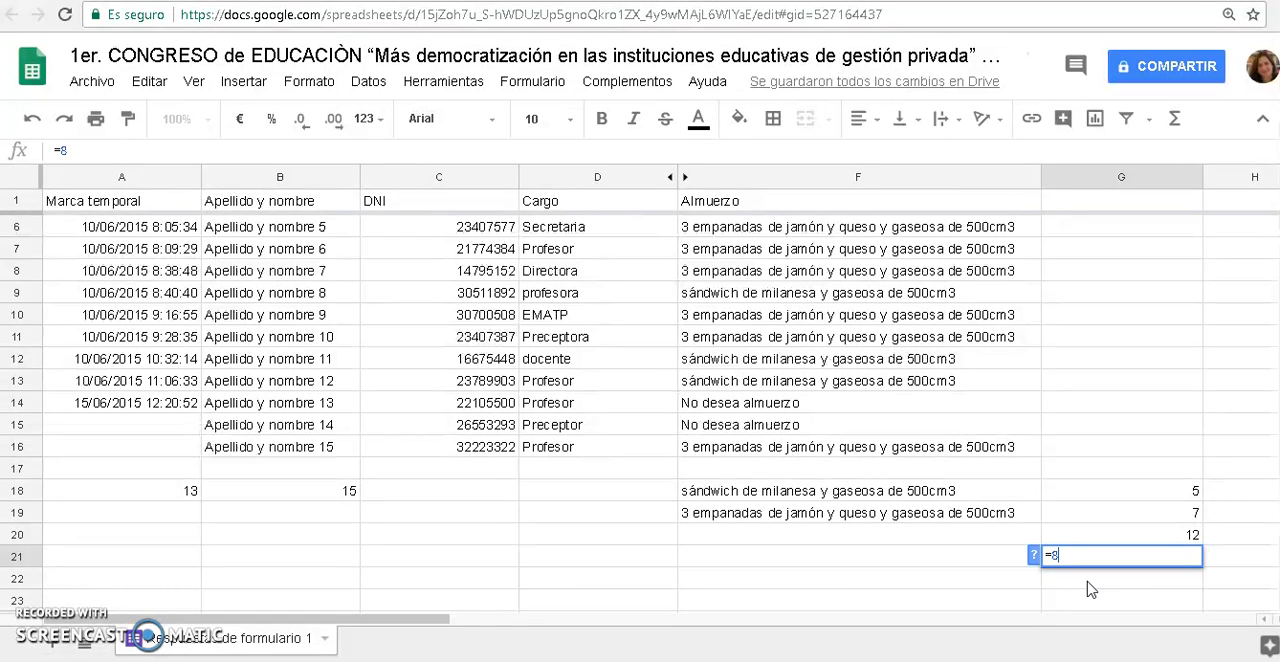
text(0*)
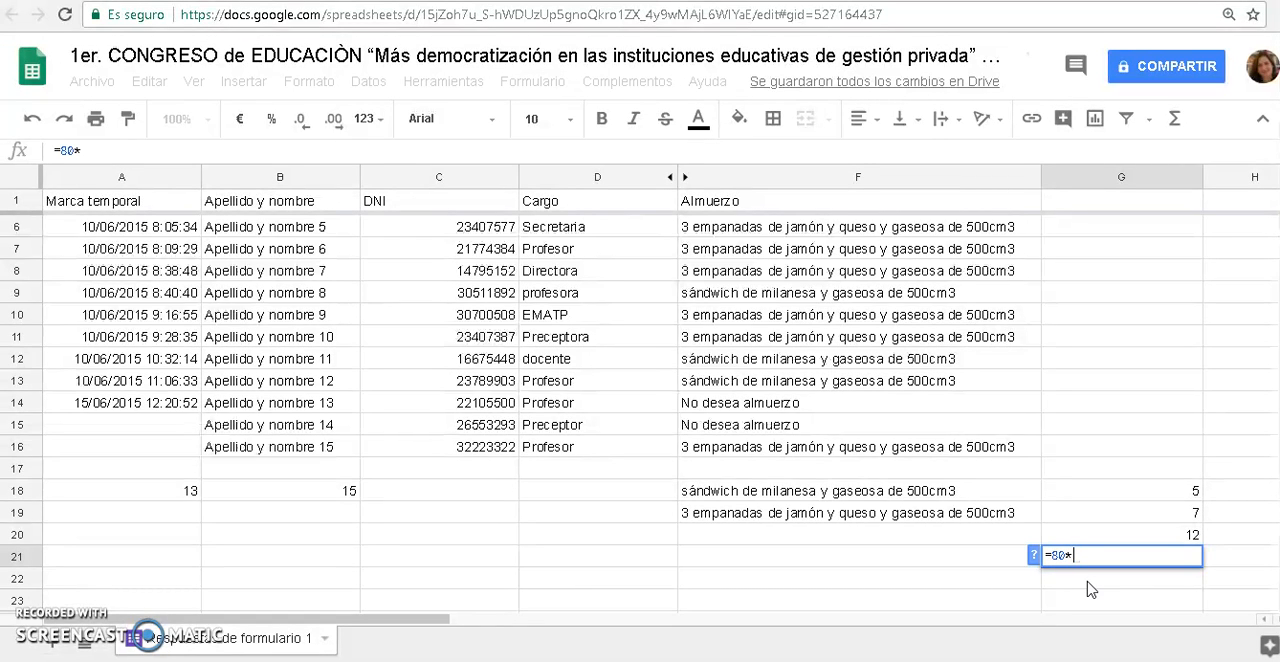
click(1163, 540)
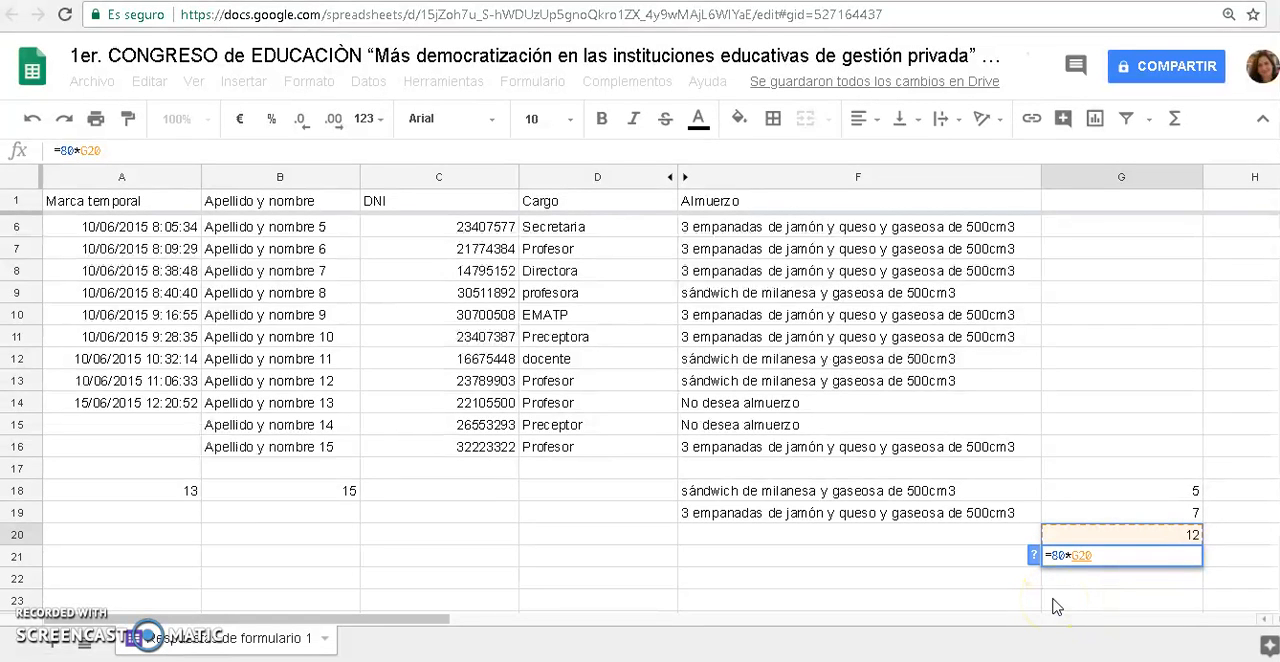
key(Return)
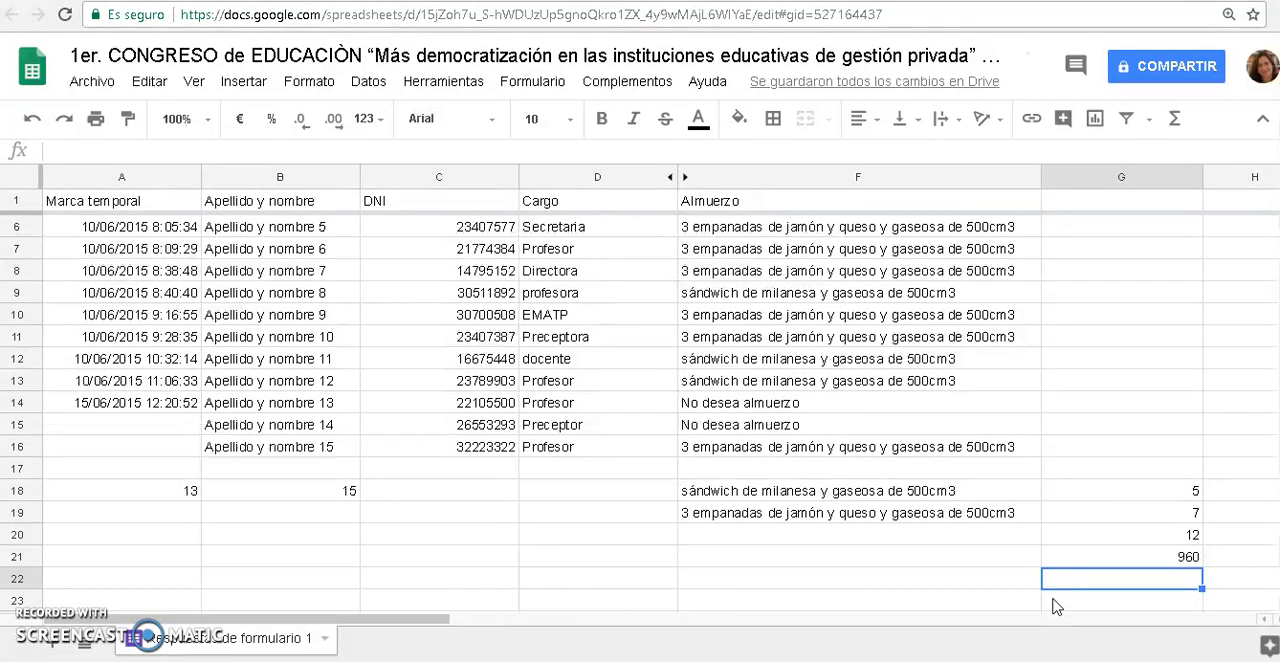
Replace the formula in G21 with =G18*90+G19*80 to price each lunch option separately
key(Up)
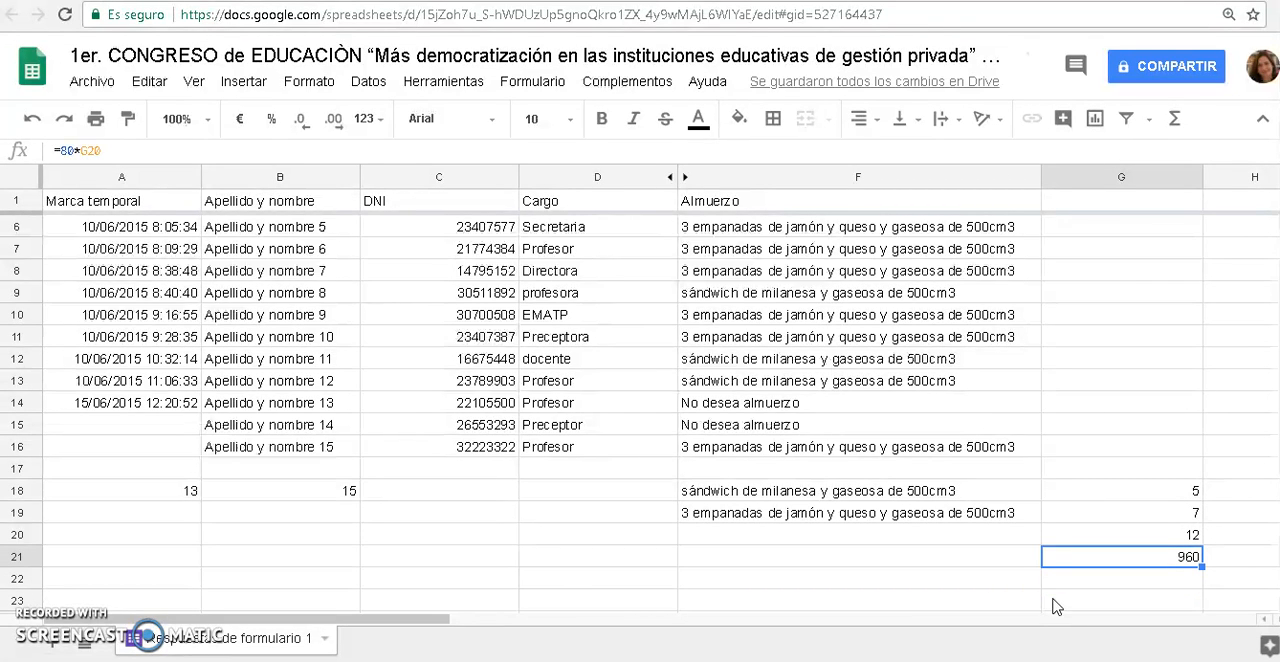
key(Delete)
text(=)
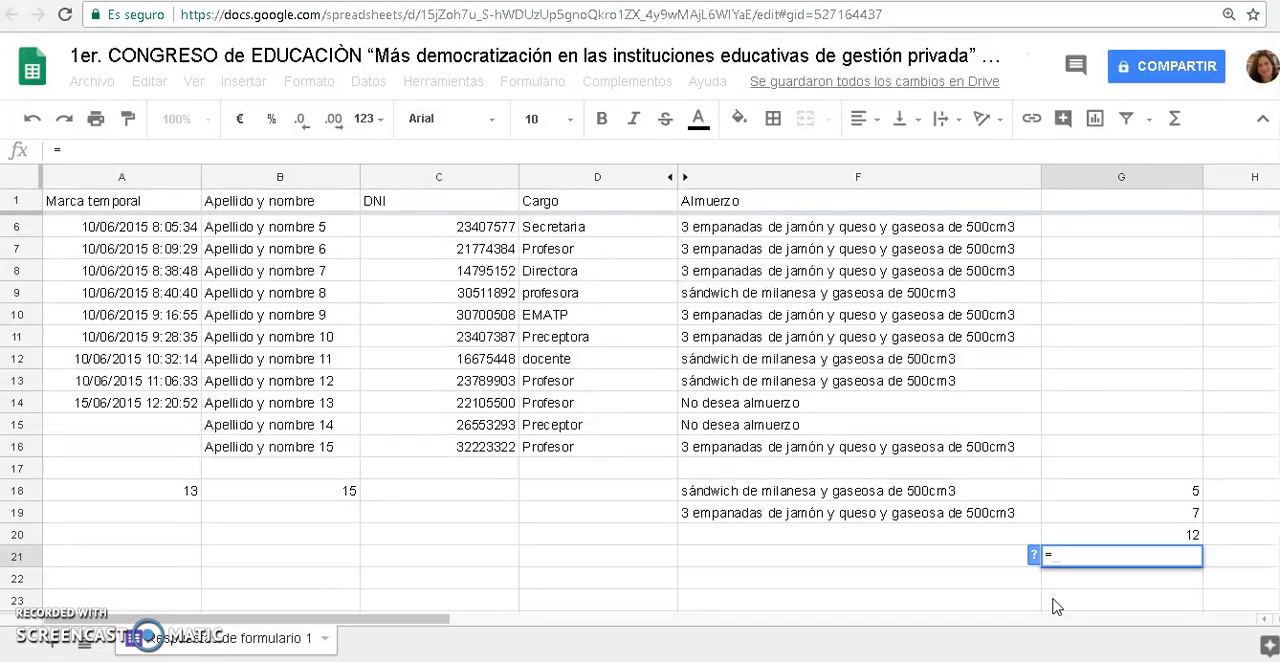
click(1170, 490)
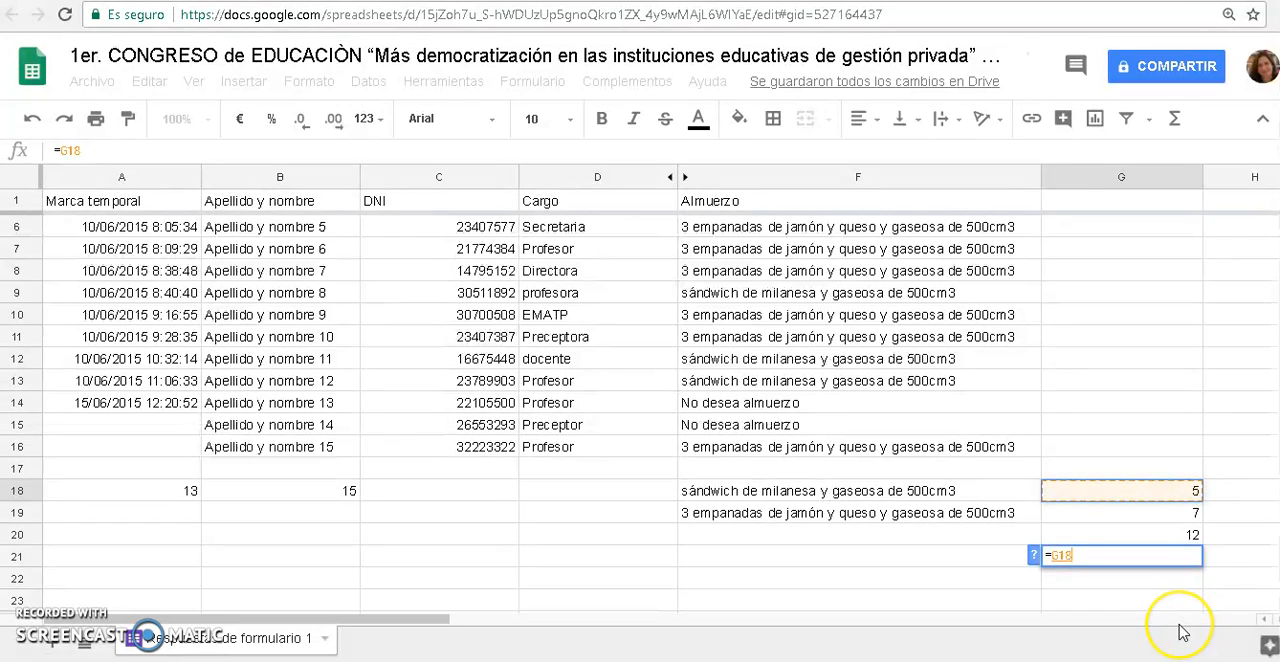
text(*90+)
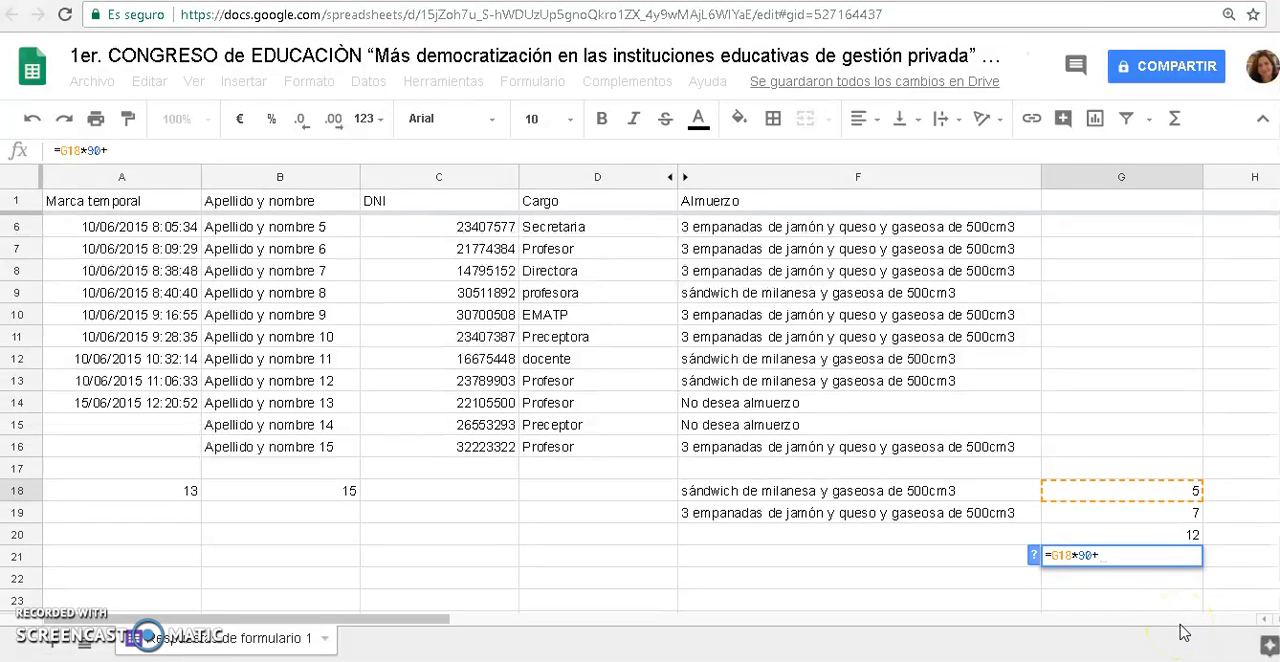
click(1105, 512)
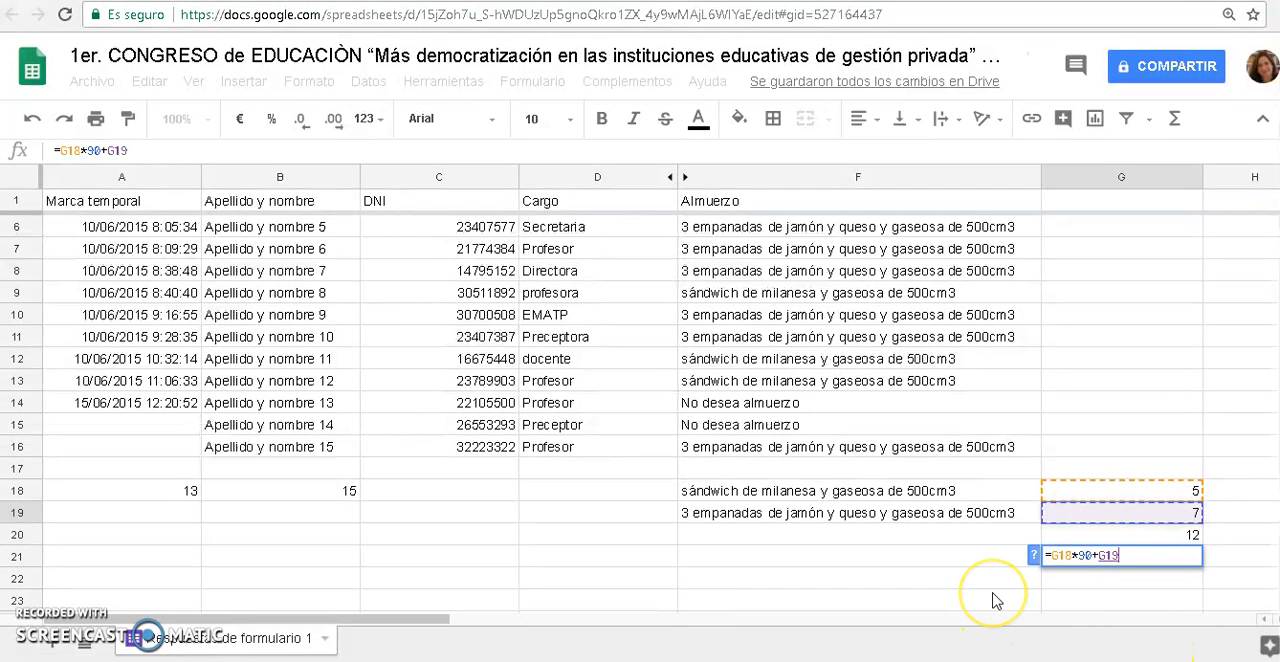
text(*80)
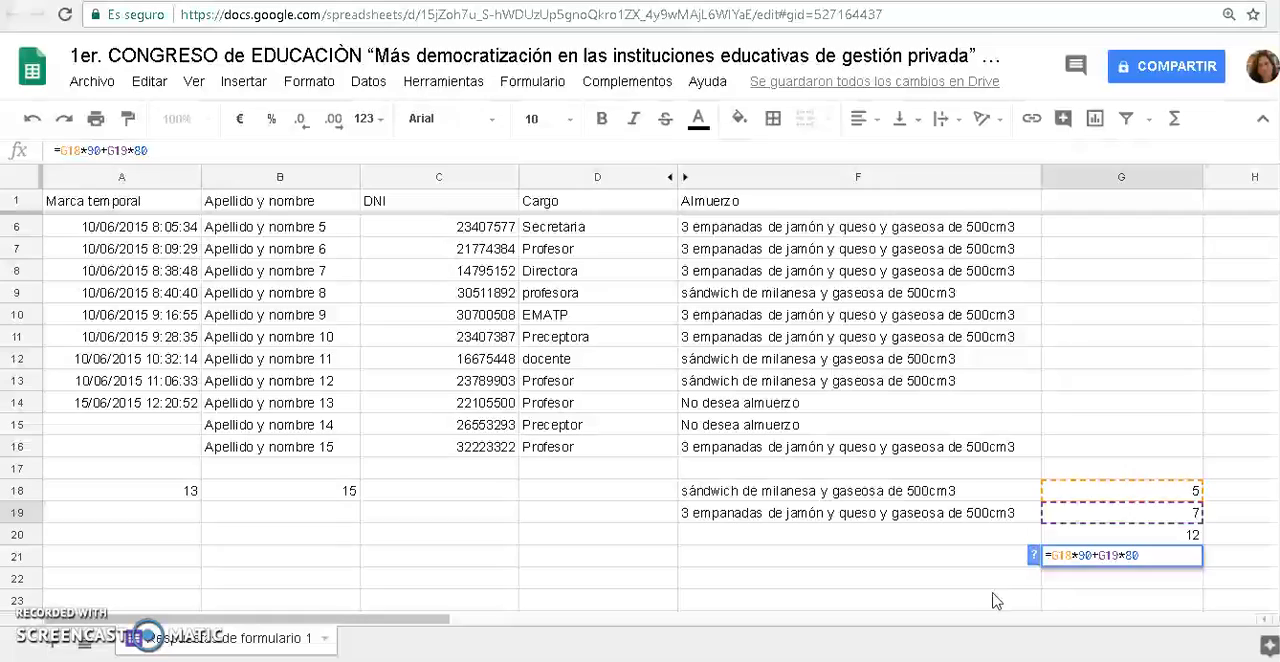
key(Return)
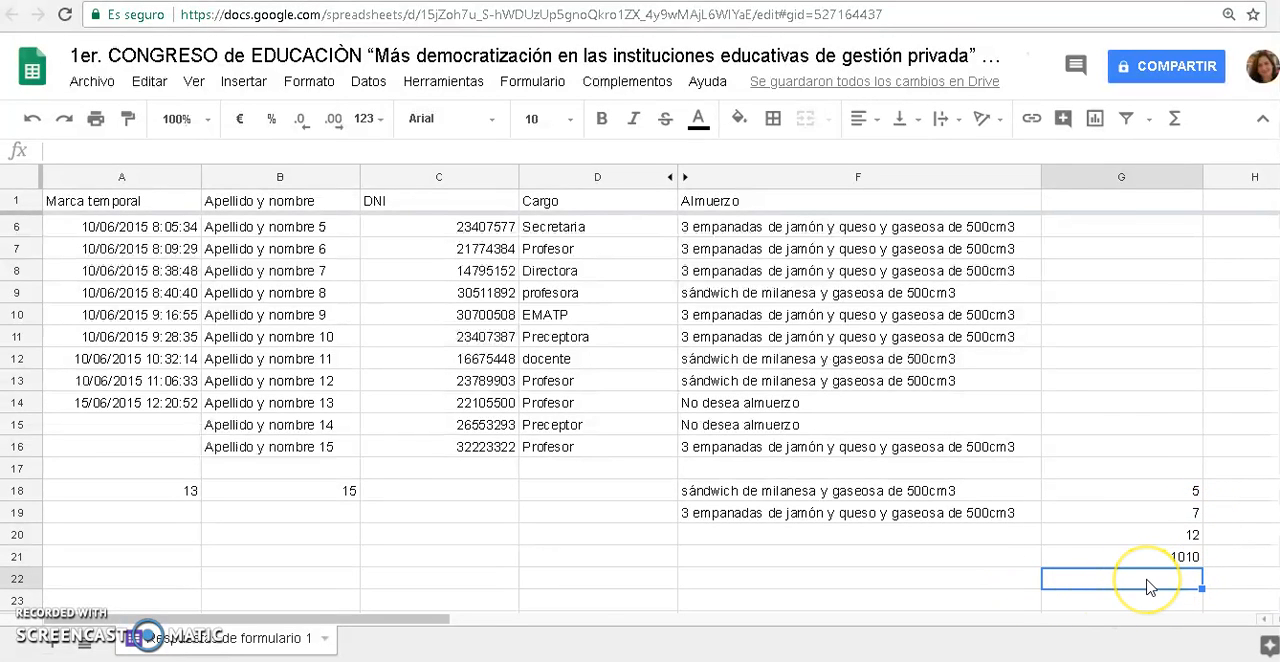
Calculate the same lunch cost in G22 with fixed numbers, using the formula =5*90+7*80
text(+5)
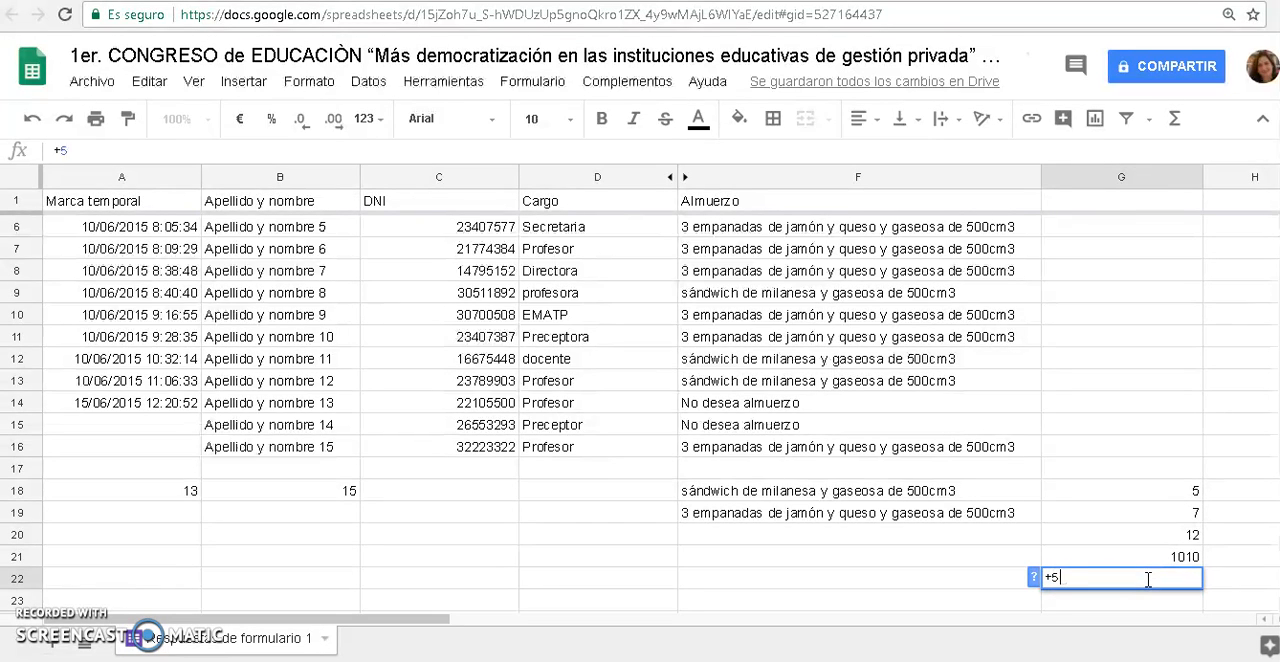
text(*90+)
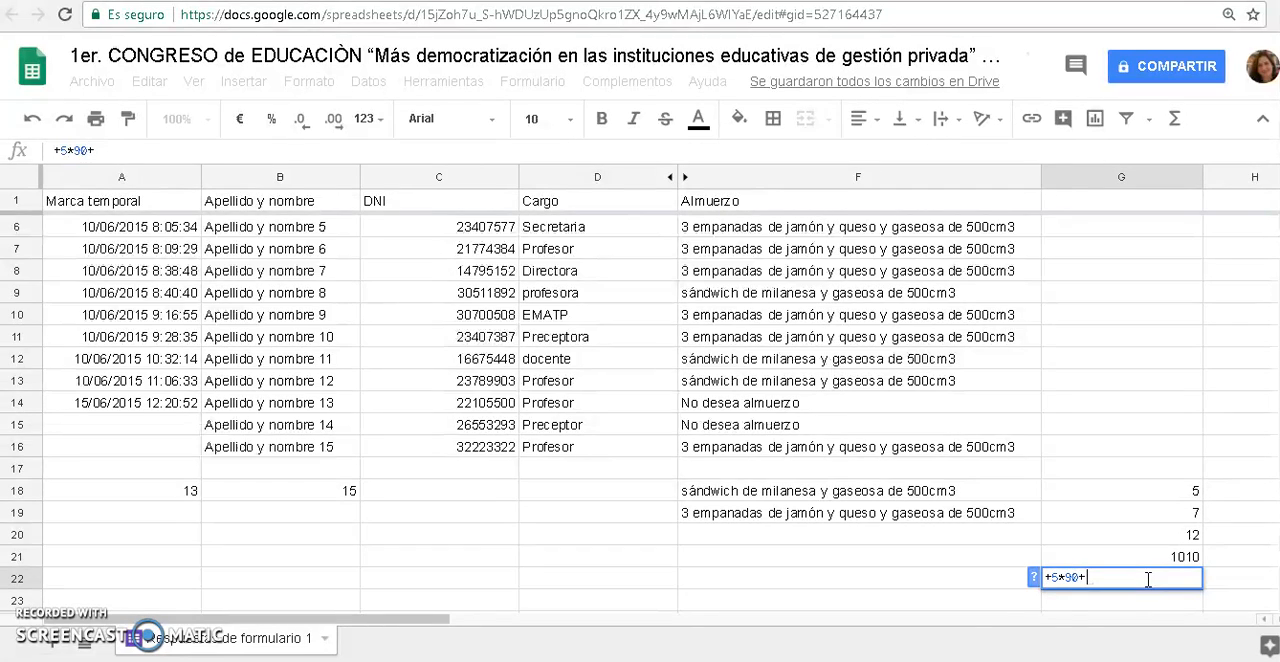
click(1038, 579)
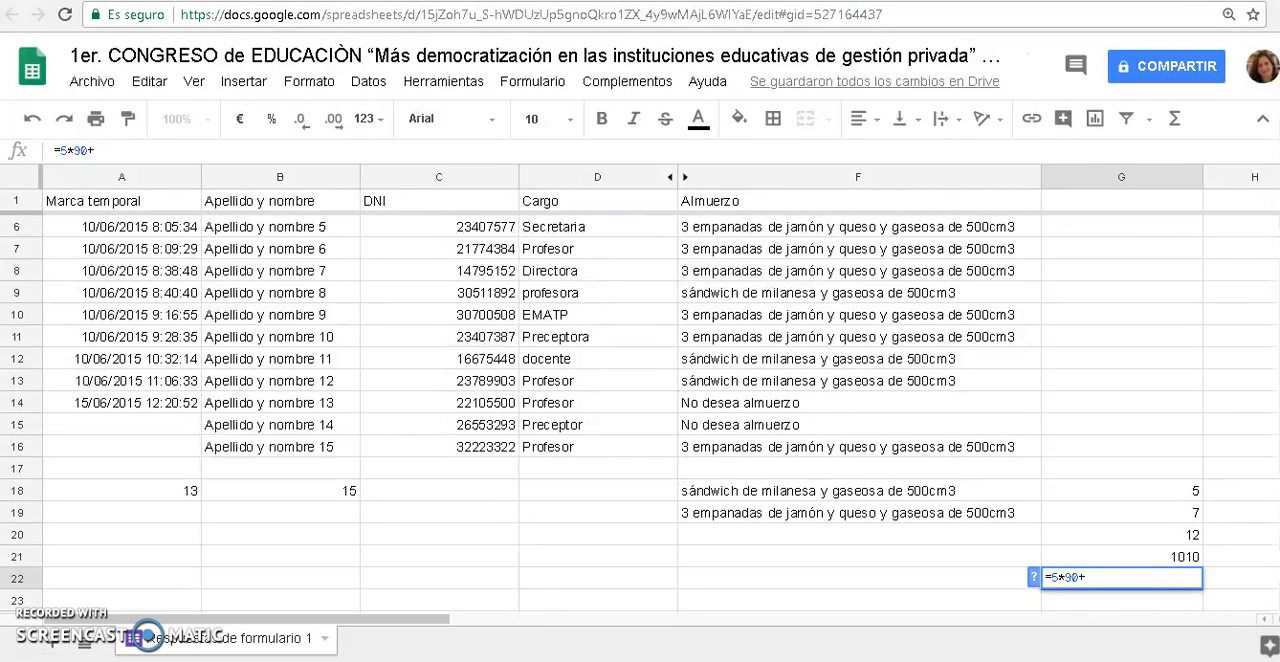
click(1162, 582)
text(*80)
key(Return)
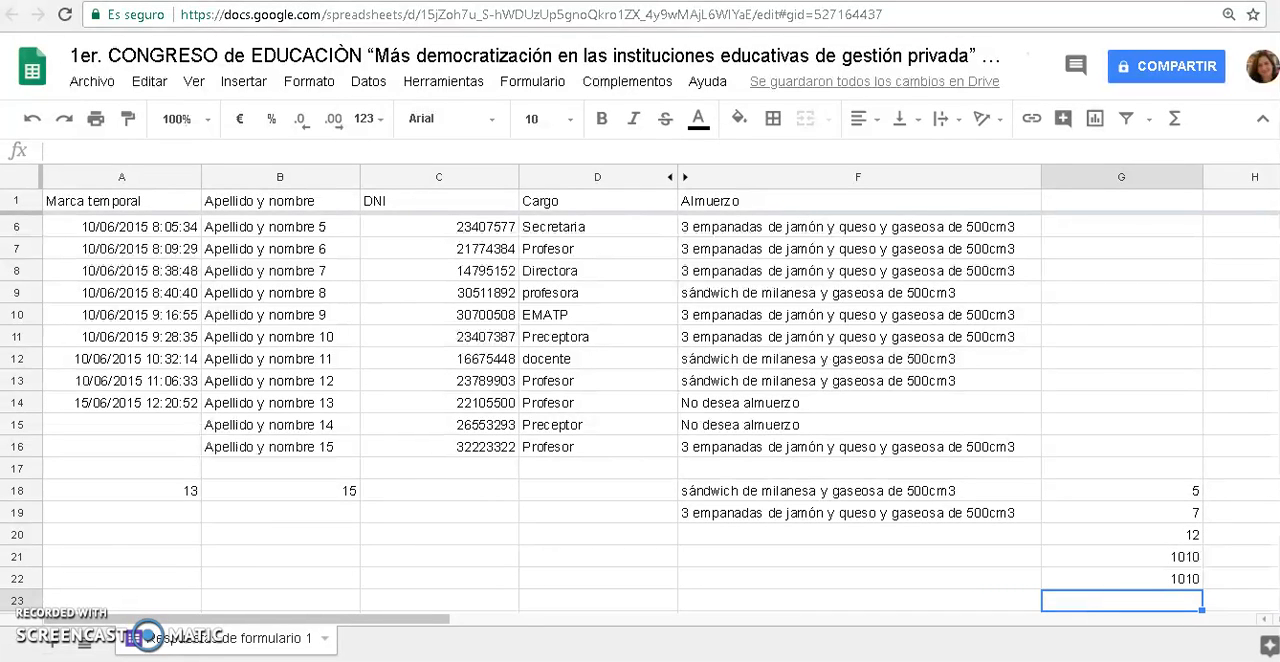
Change the lunch choice in F10 to "sándwich de milanesa y gaseosa de 500cm3" by copying it from F12
click(873, 316)
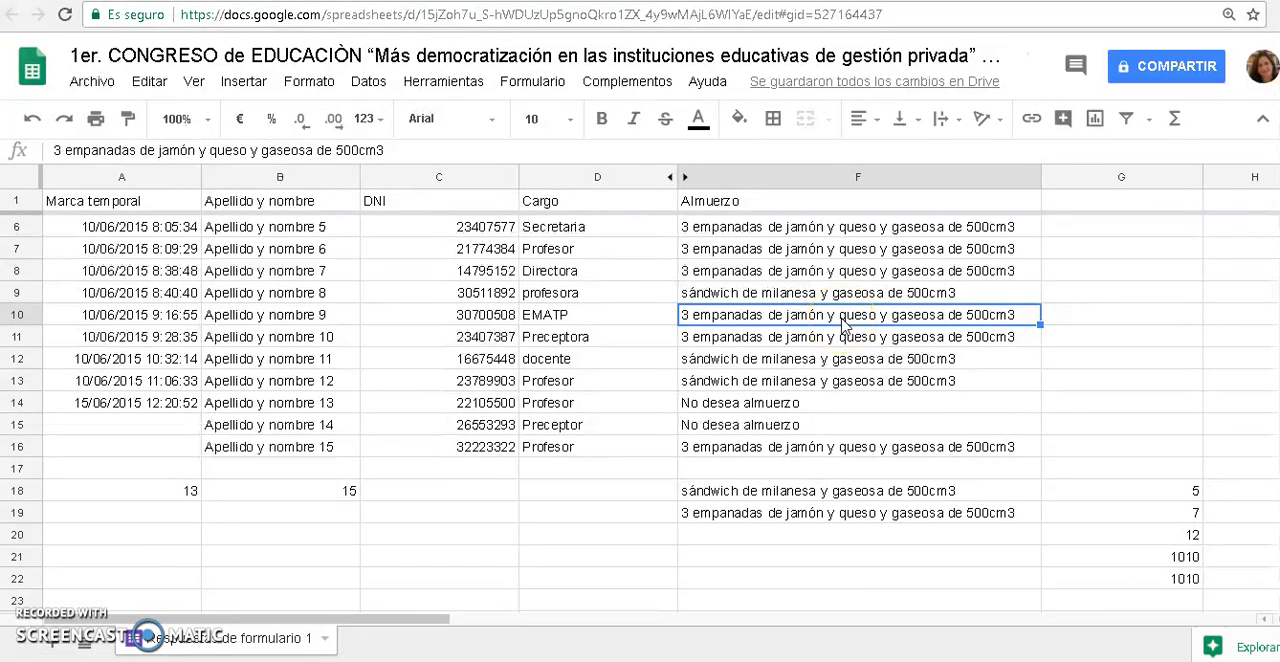
key(Delete)
click(822, 358)
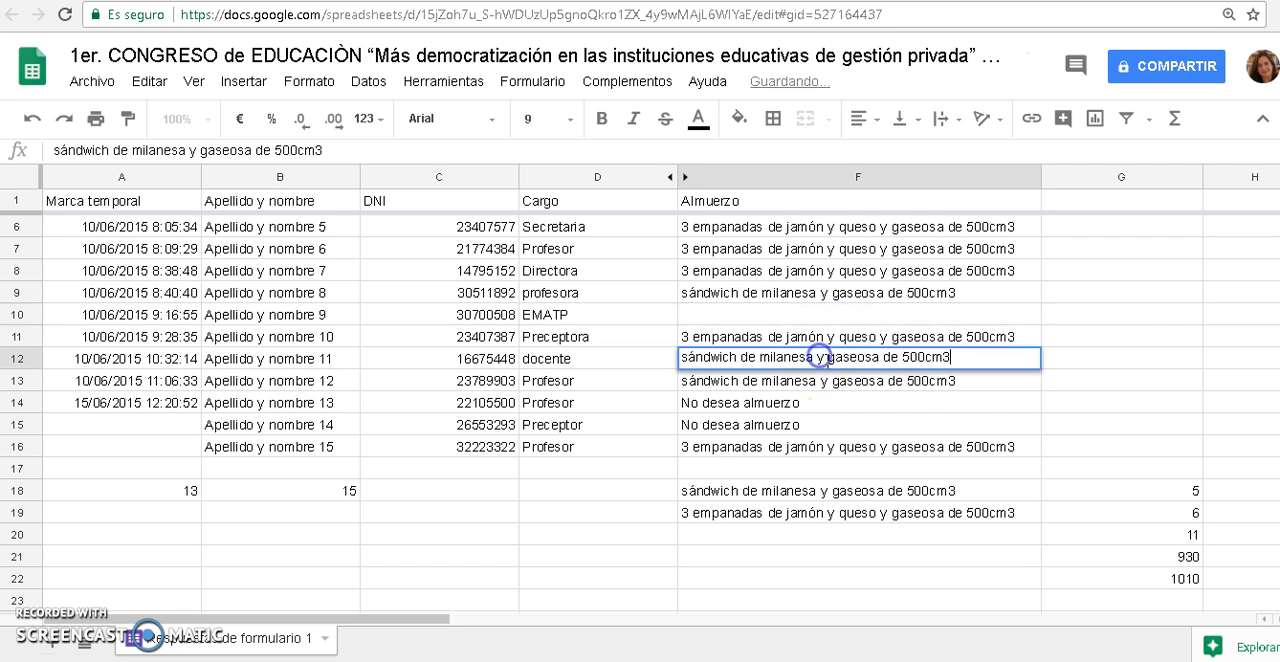
click(1034, 404)
click(973, 362)
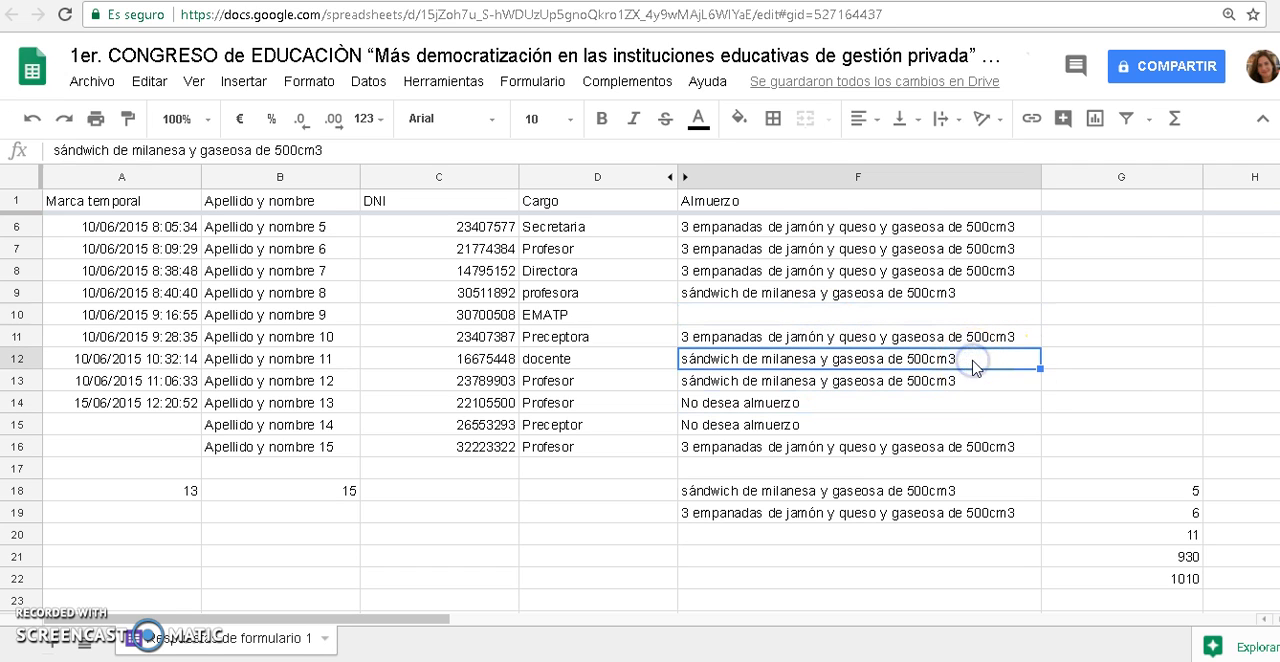
key(ctrl+c)
click(950, 314)
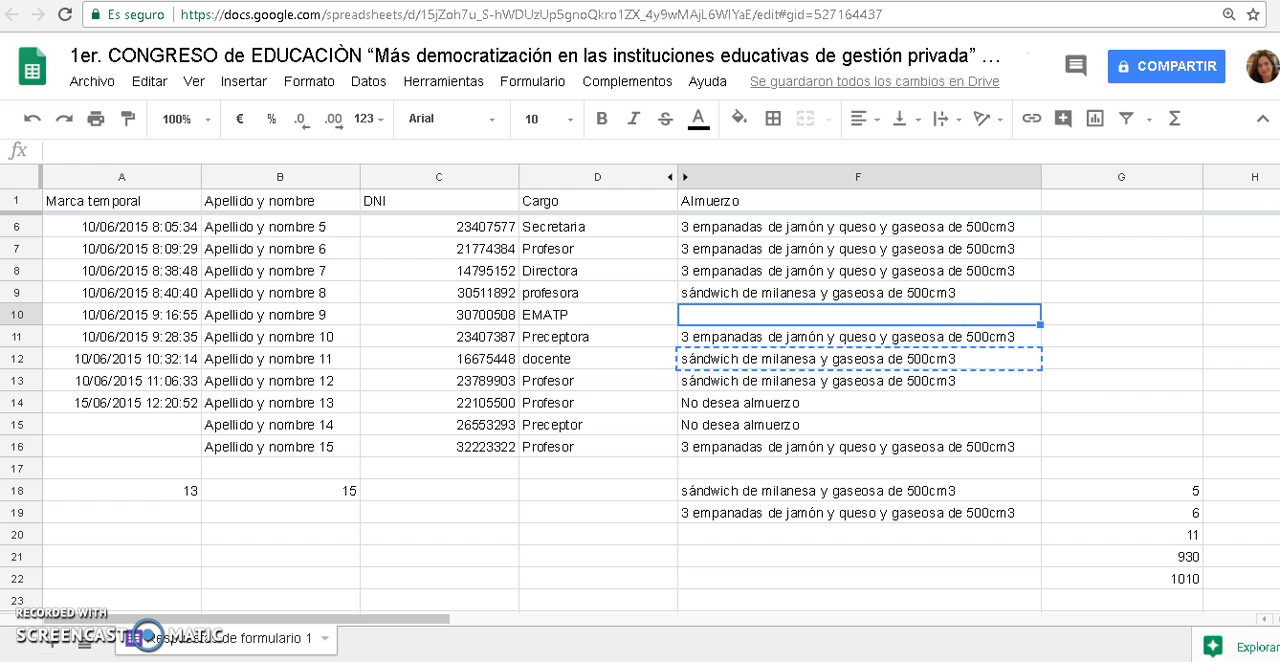
key(ctrl+v)
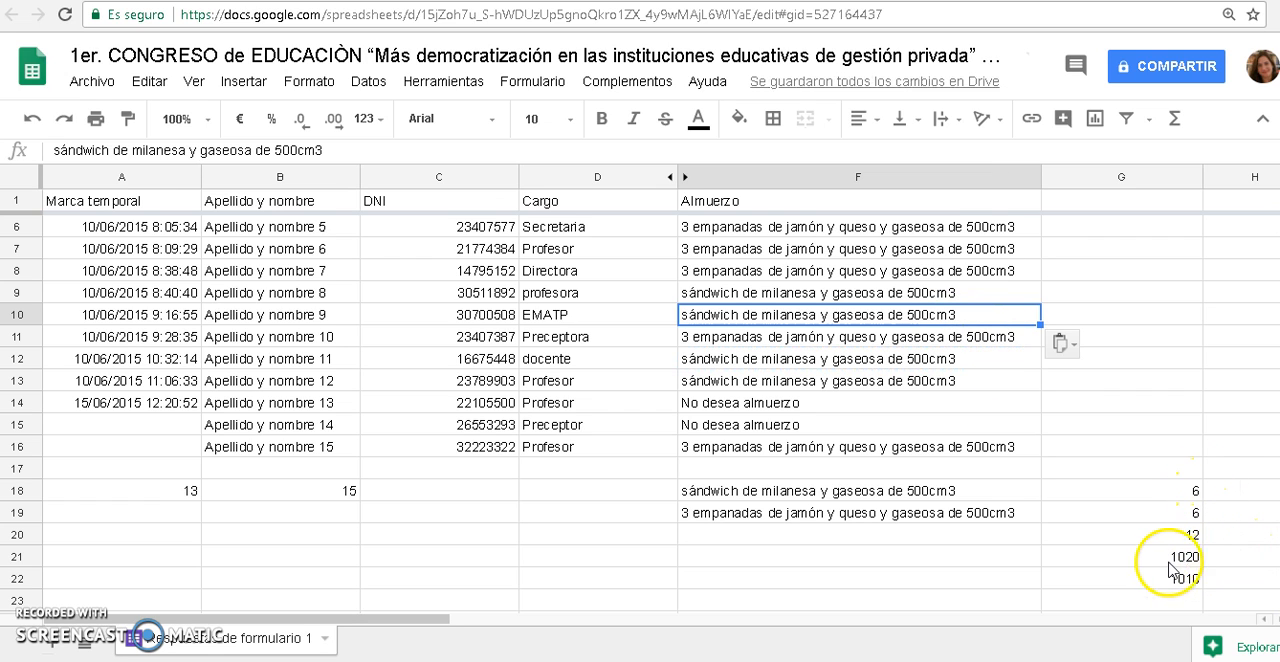
Compare the cell-reference formula in G21 with the fixed-number formula in G22
click(1172, 566)
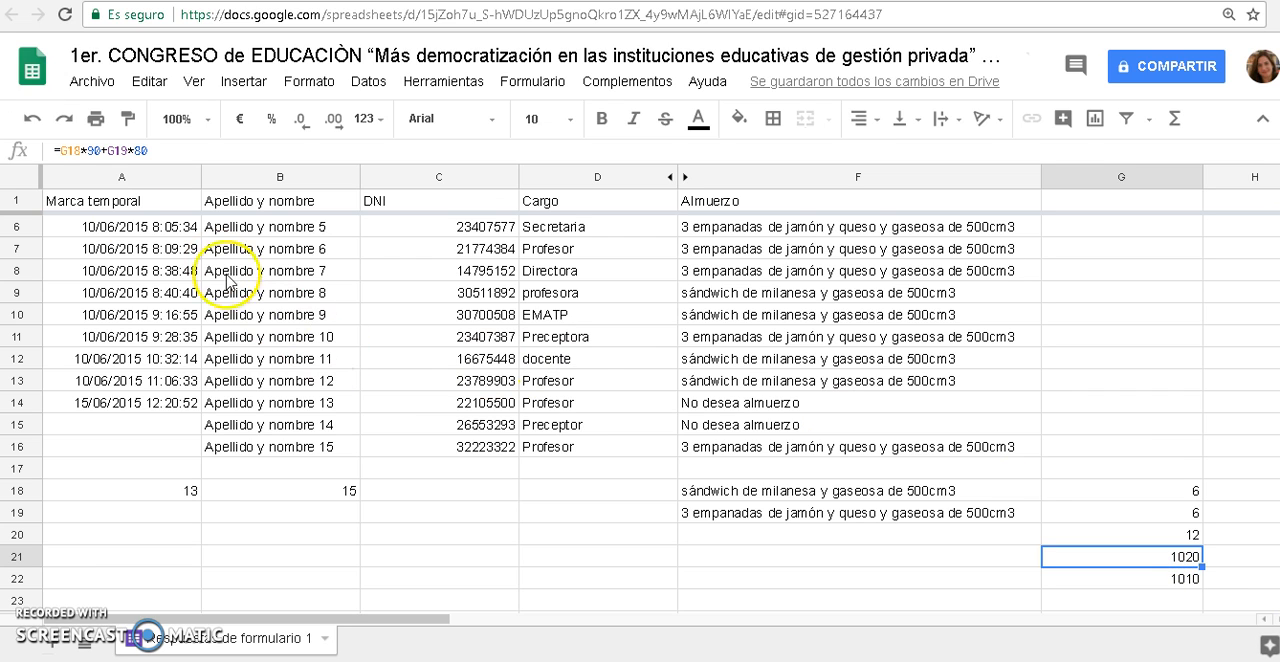
drag(62, 152, 136, 160)
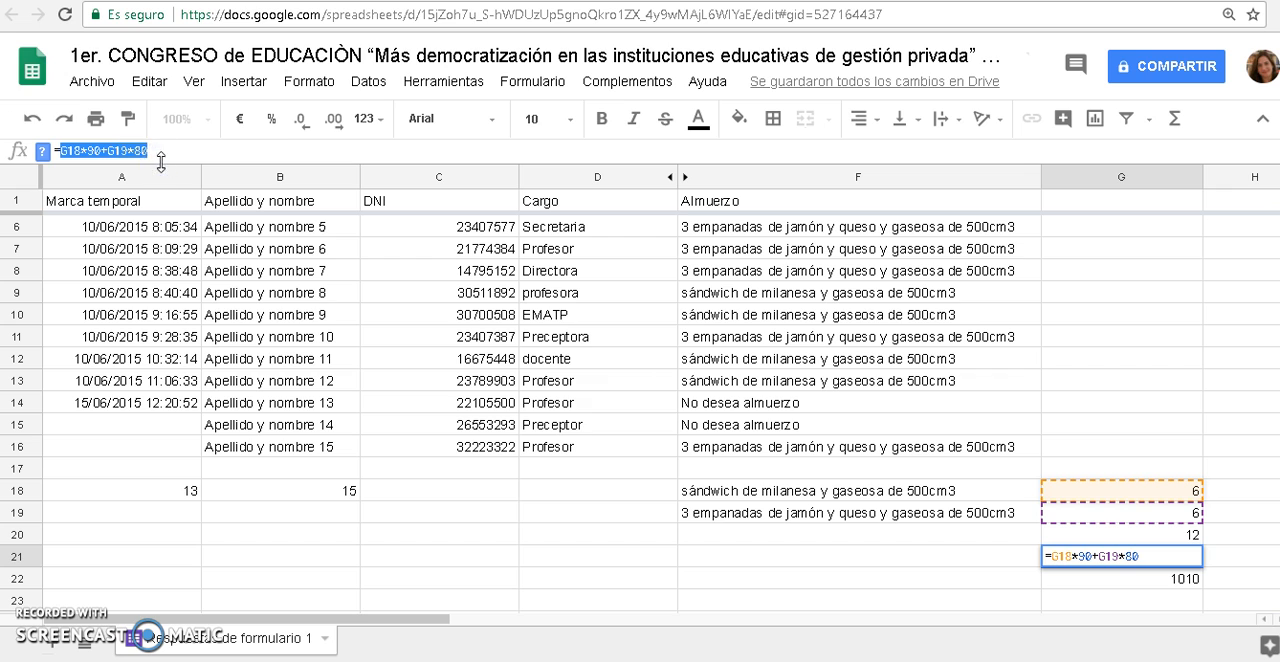
click(1228, 568)
click(1177, 562)
click(1175, 586)
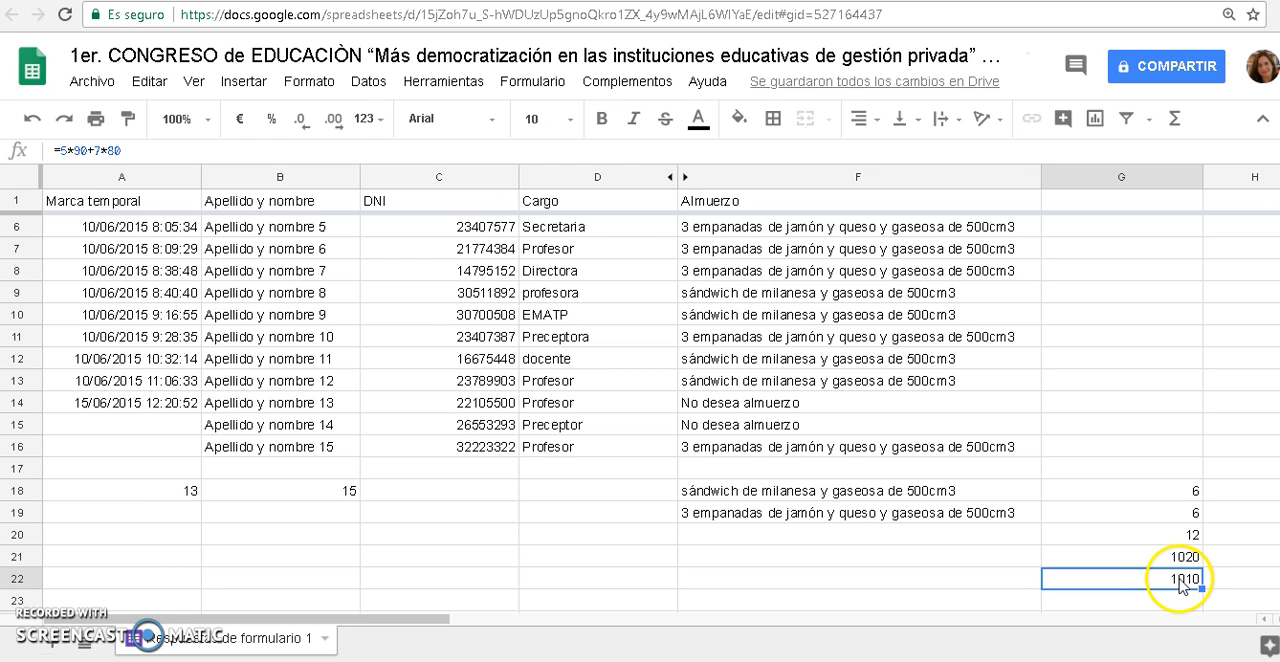
drag(61, 152, 107, 150)
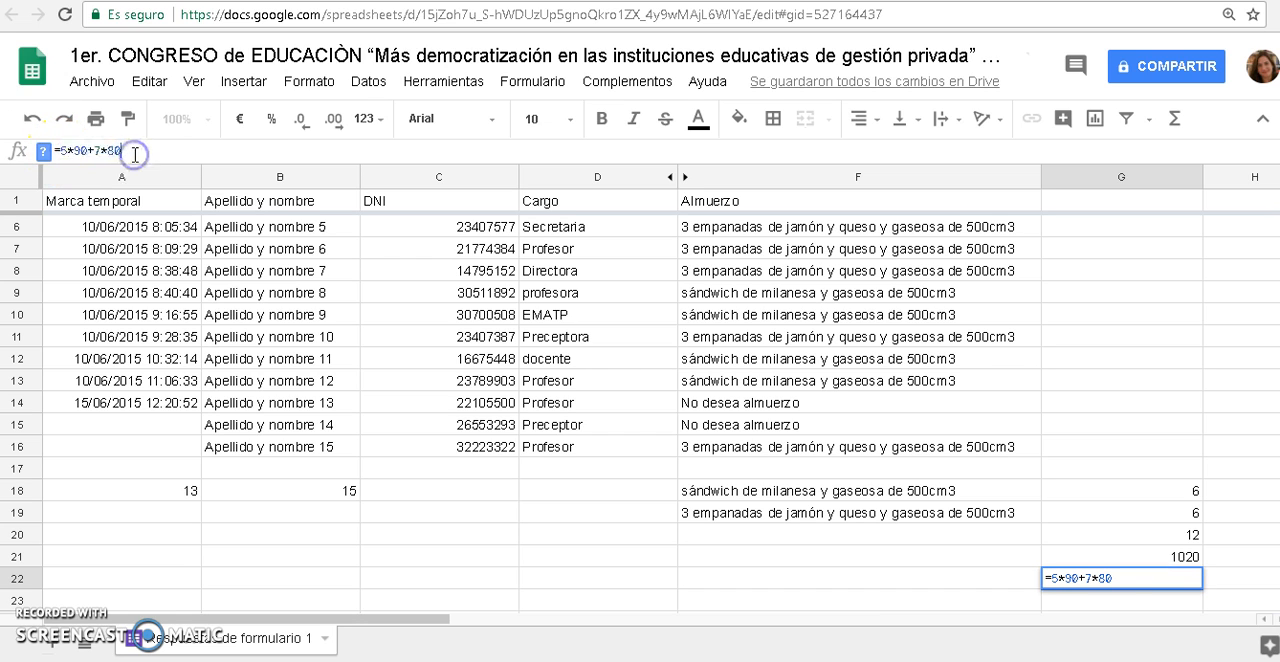
click(1008, 586)
click(1197, 585)
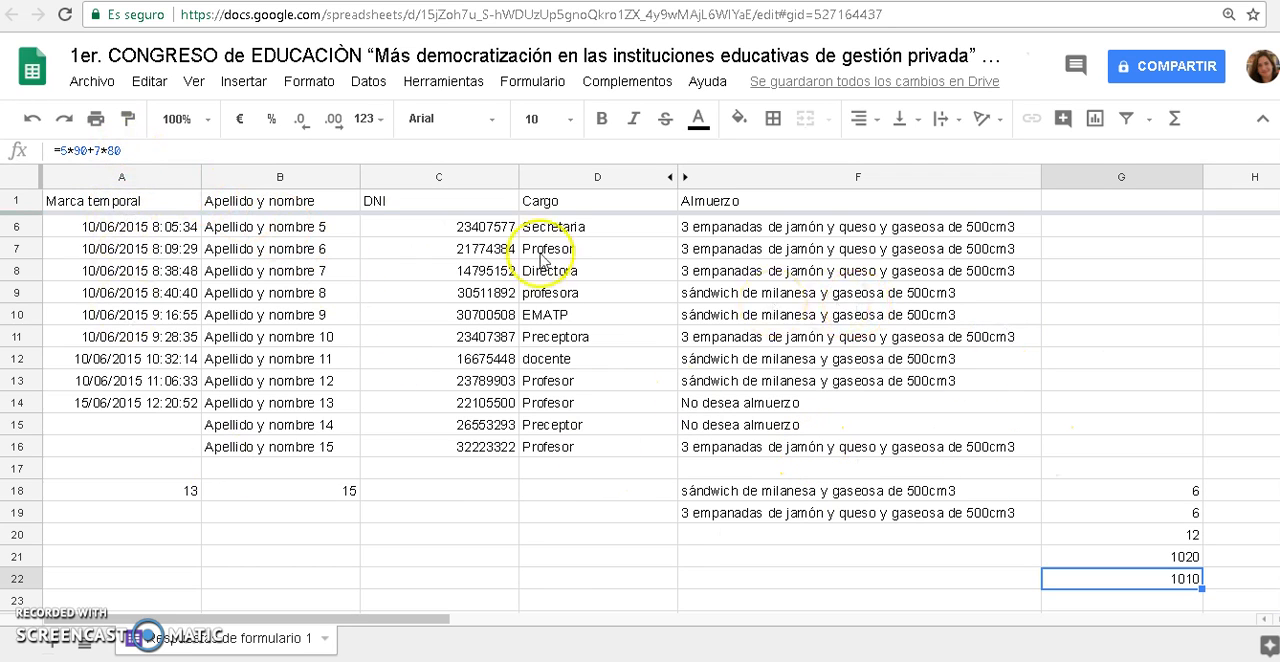
Hide column A, "Marca temporal"
click(122, 177)
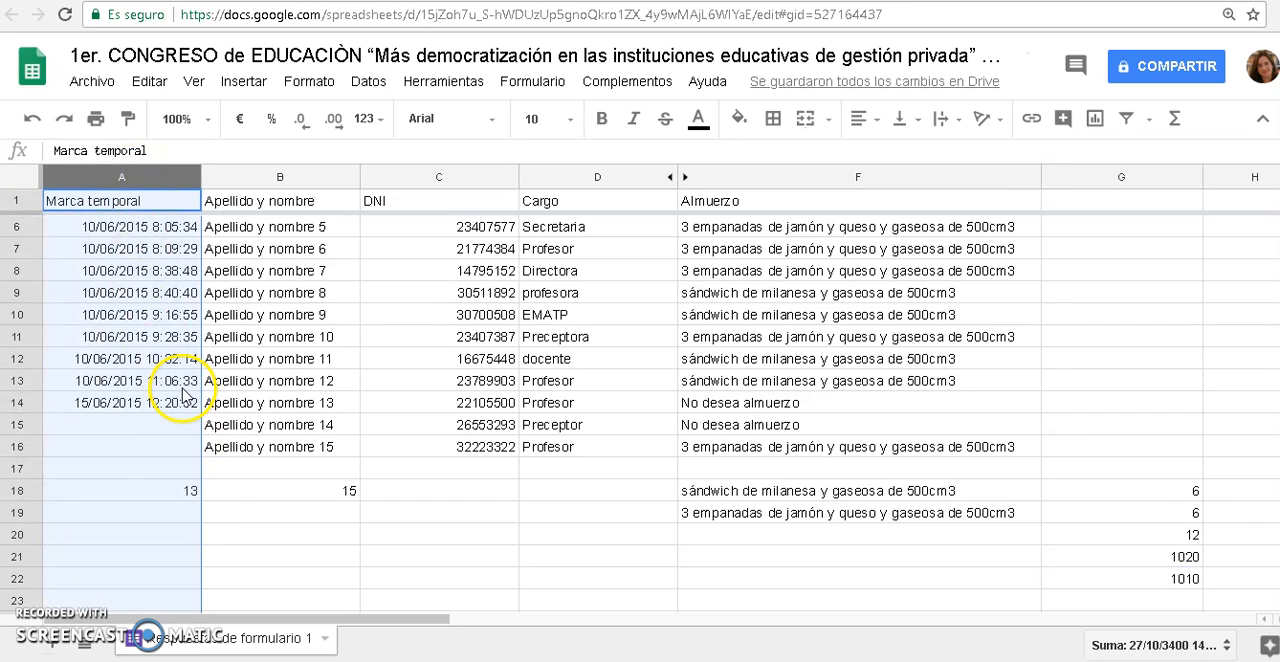
right_click(135, 177)
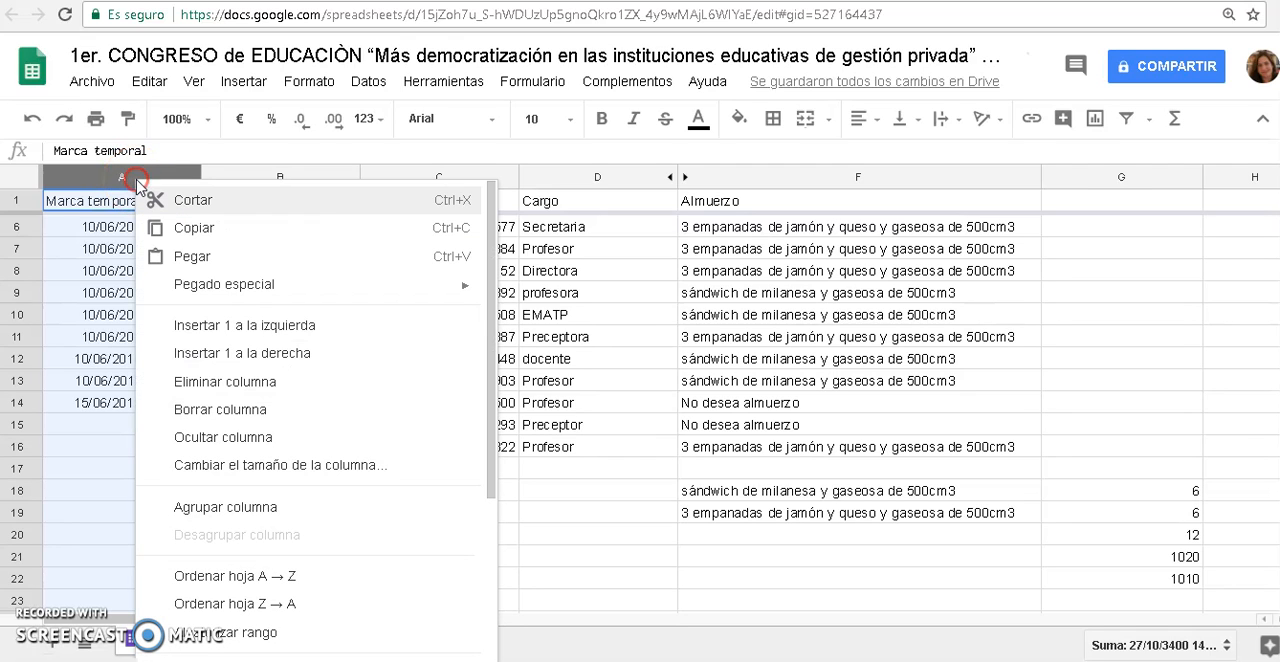
click(235, 434)
click(495, 360)
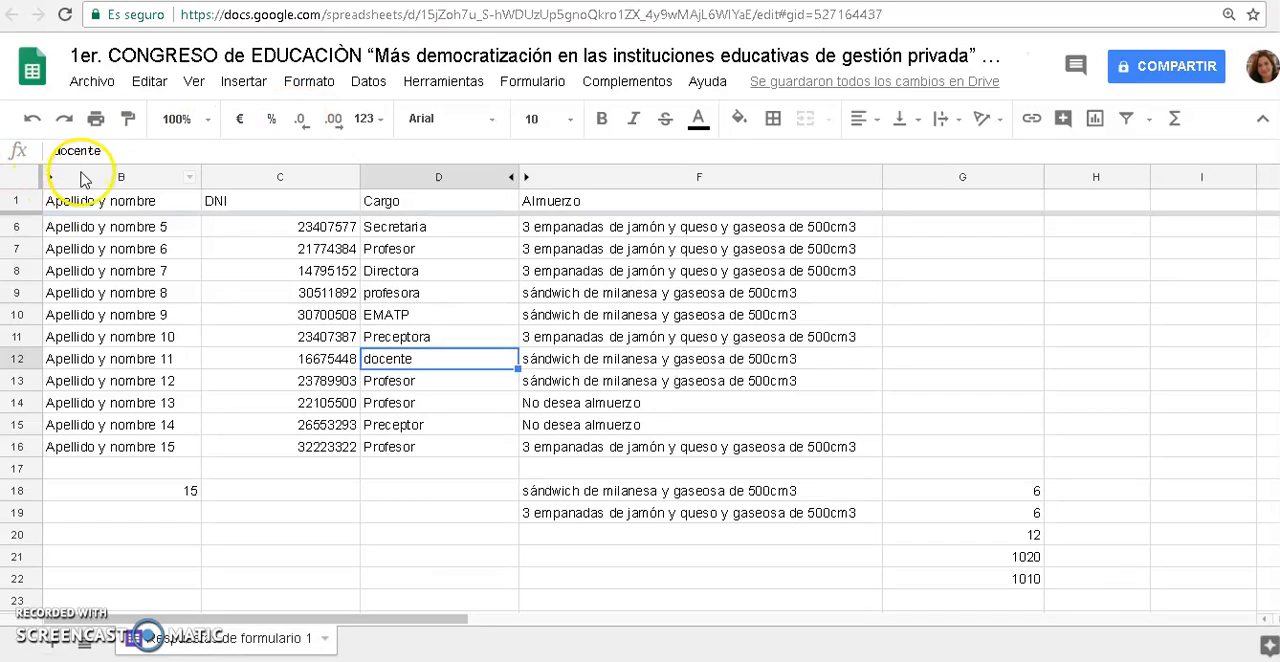
Create a filter on the header row from "Apellido y nombre" to "Almuerzo"
drag(100, 203, 620, 200)
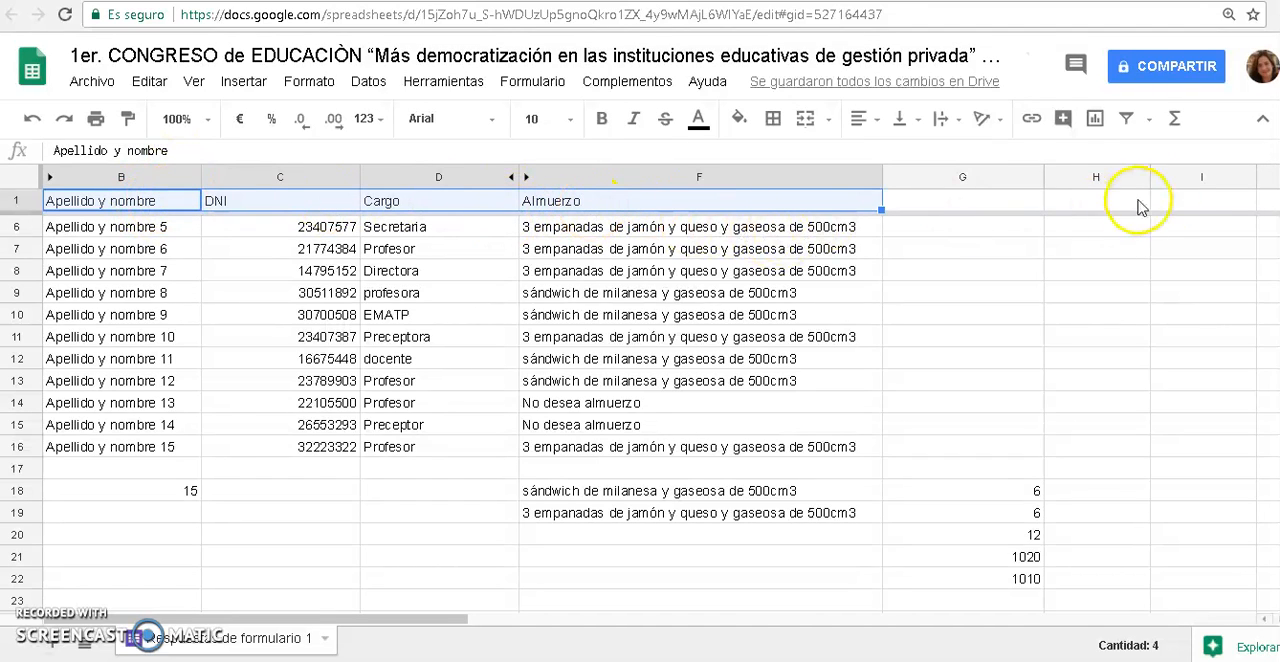
click(1130, 120)
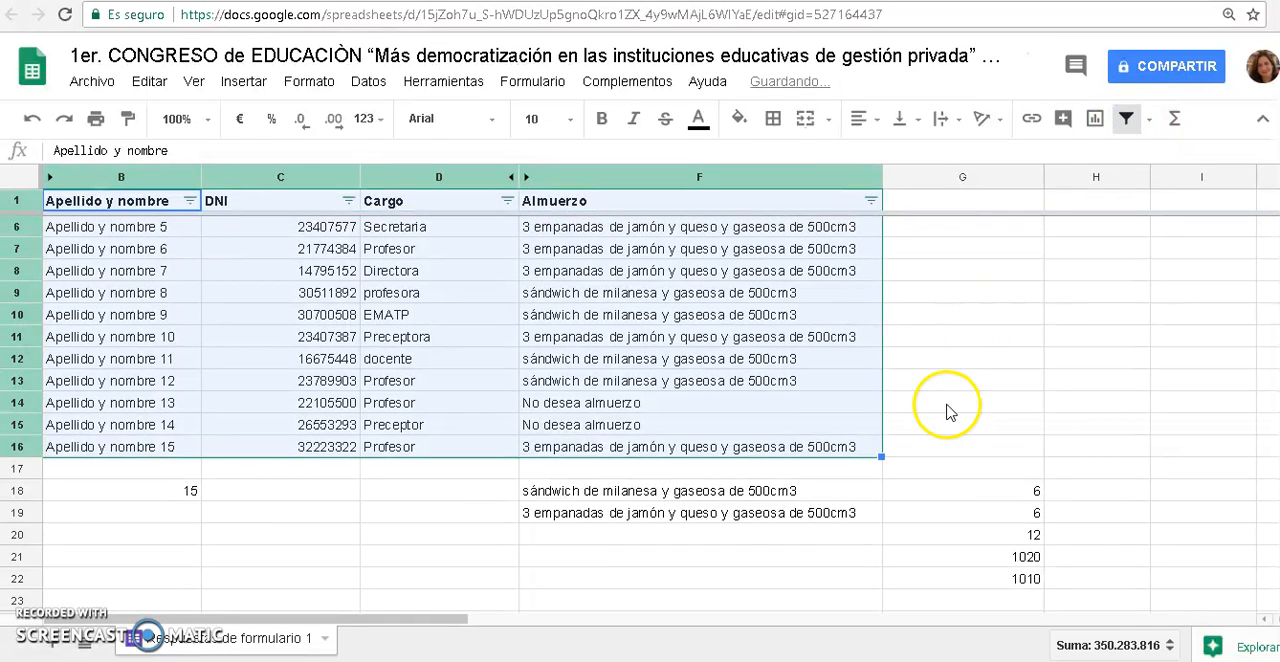
click(952, 338)
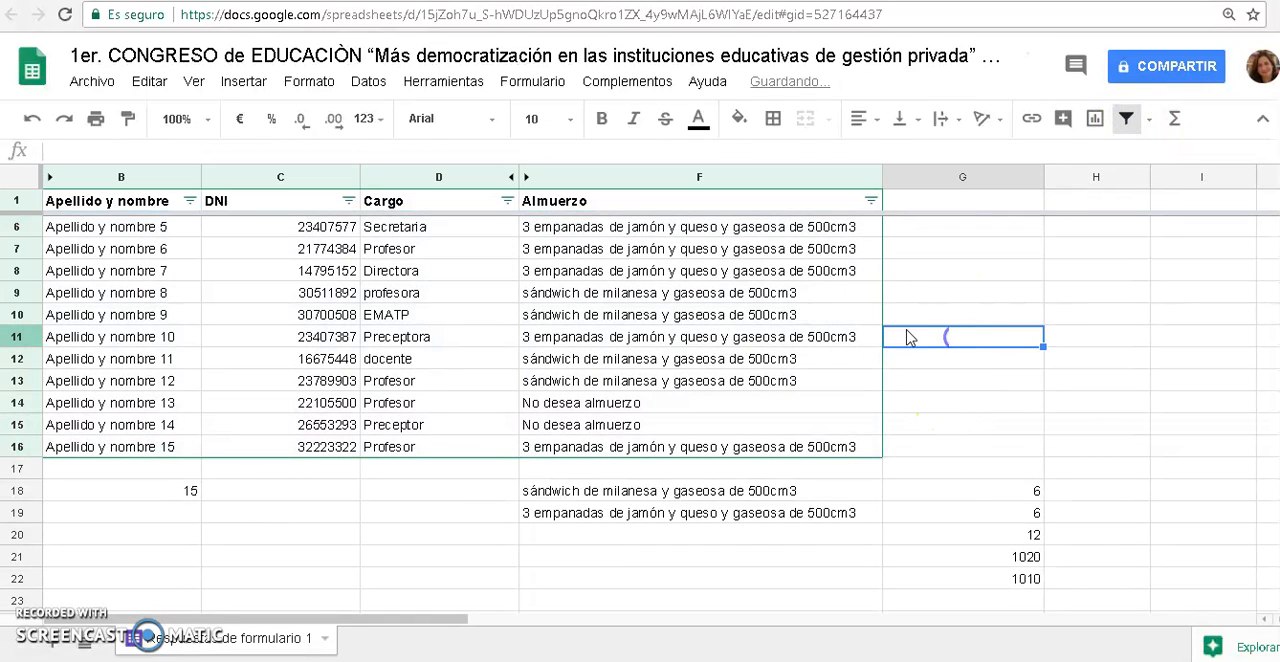
Filter the "Almuerzo" column by value to show only the "3 empanadas de jamón y queso" responses
click(870, 203)
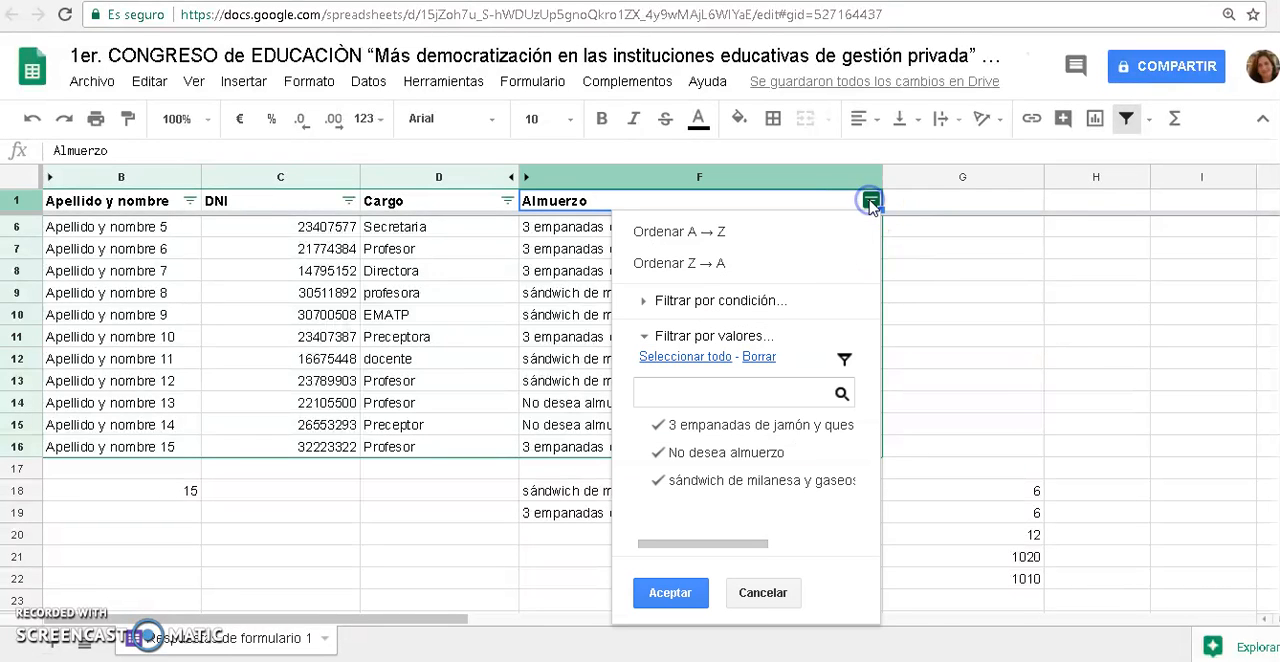
click(678, 452)
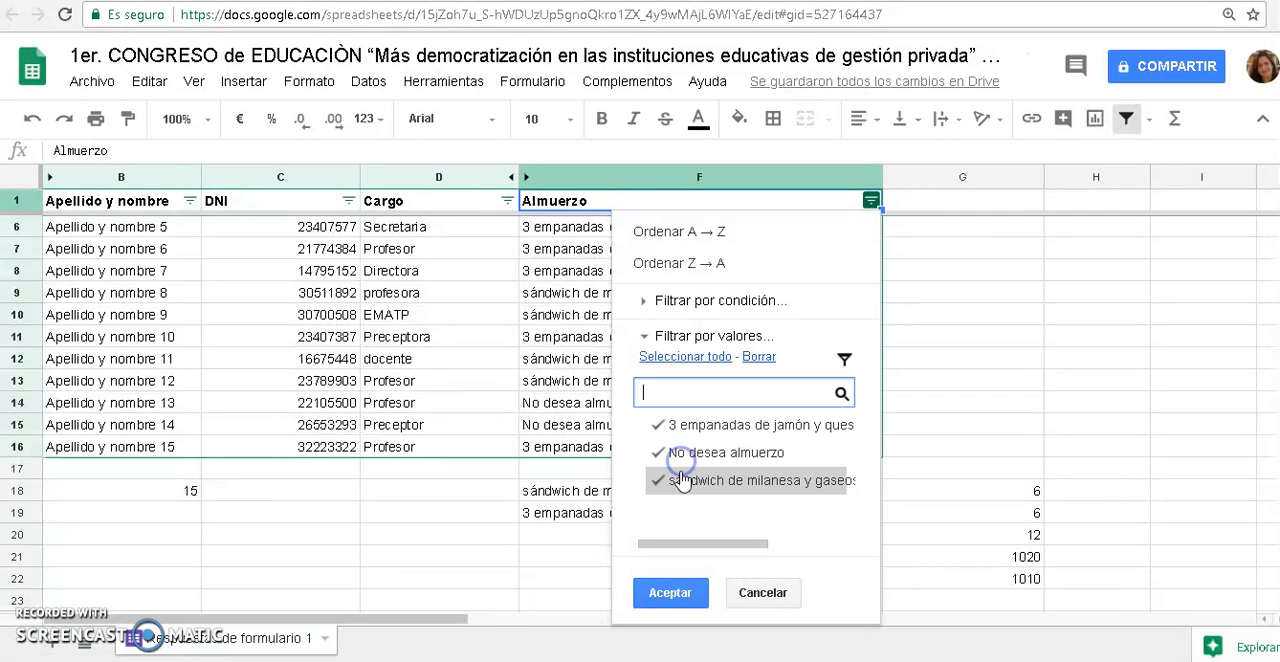
click(682, 482)
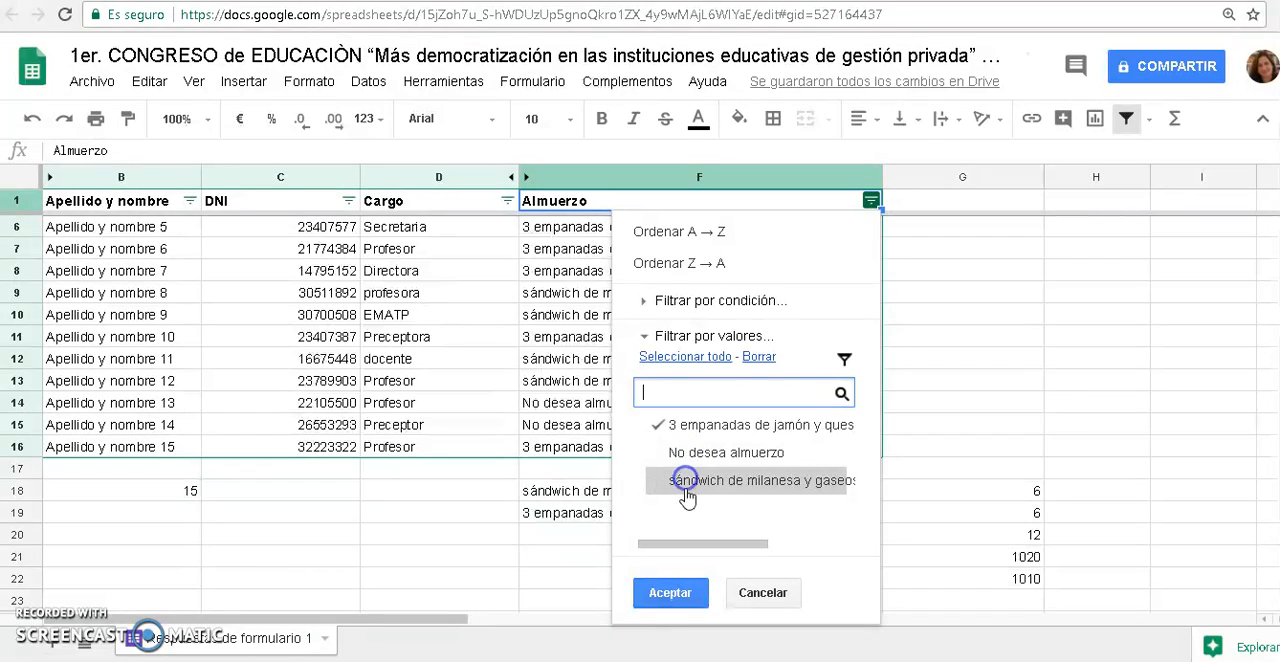
click(683, 597)
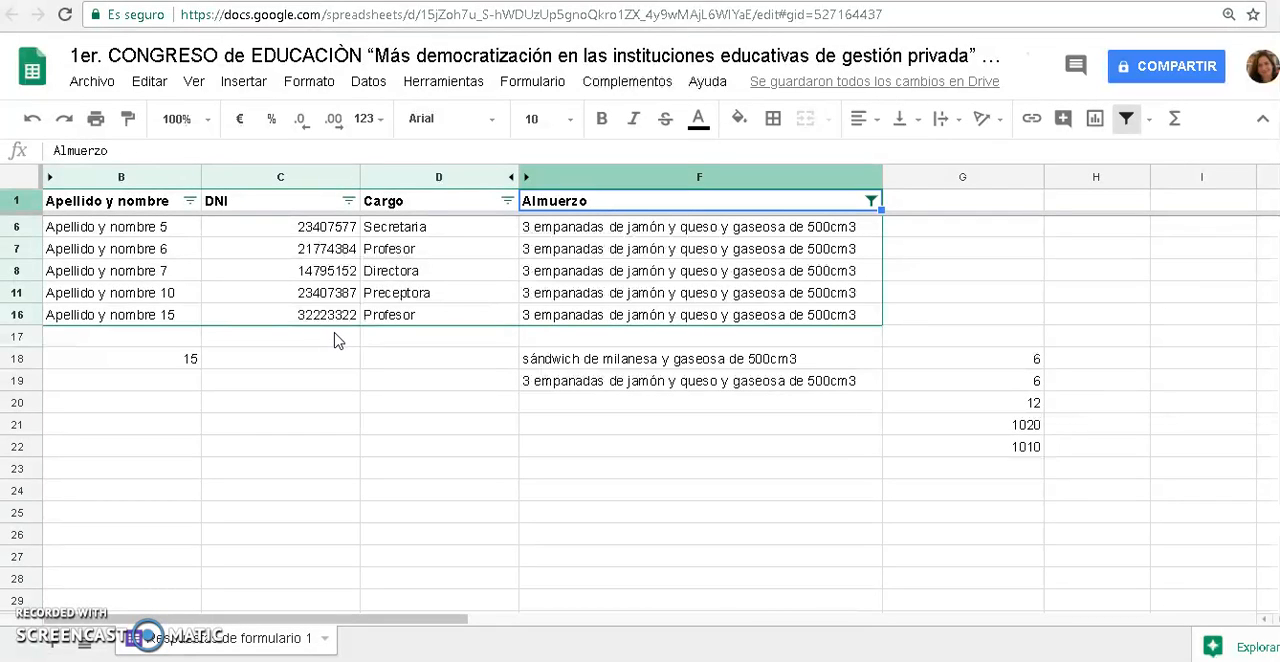
Reselect the "No desea almuerzo" and "sándwich de milanesa y gaseosa" values in the "Almuerzo" filter to show every response
click(872, 202)
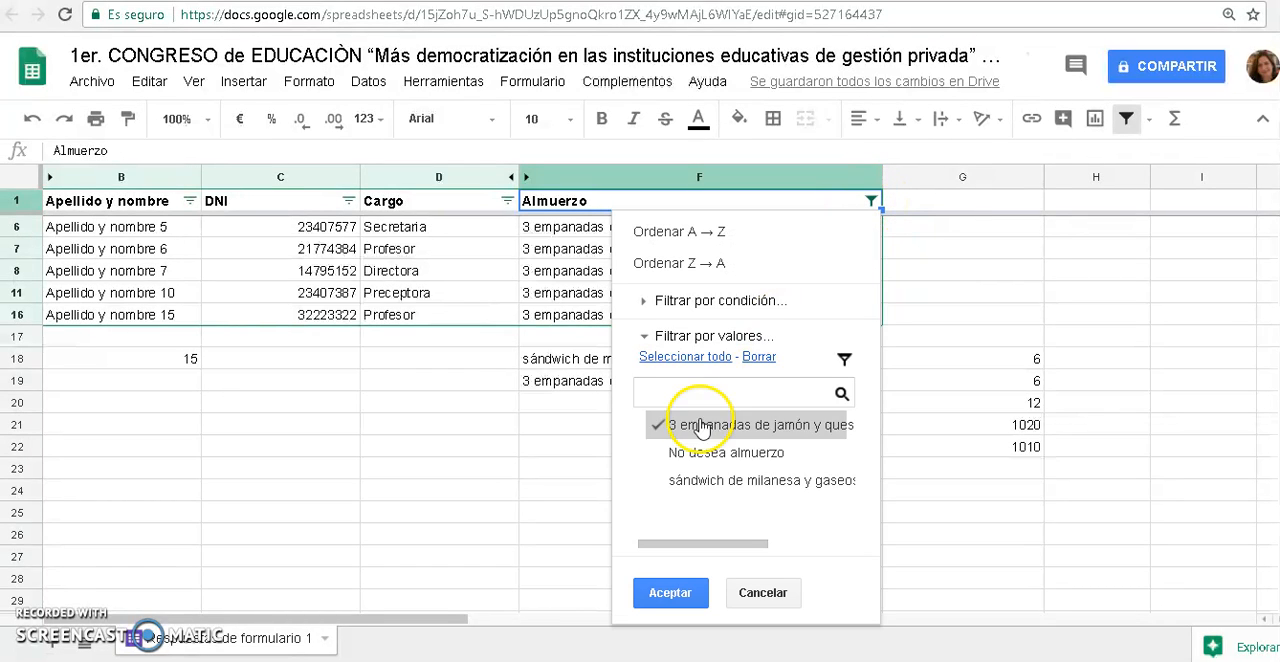
click(663, 453)
click(657, 480)
click(668, 593)
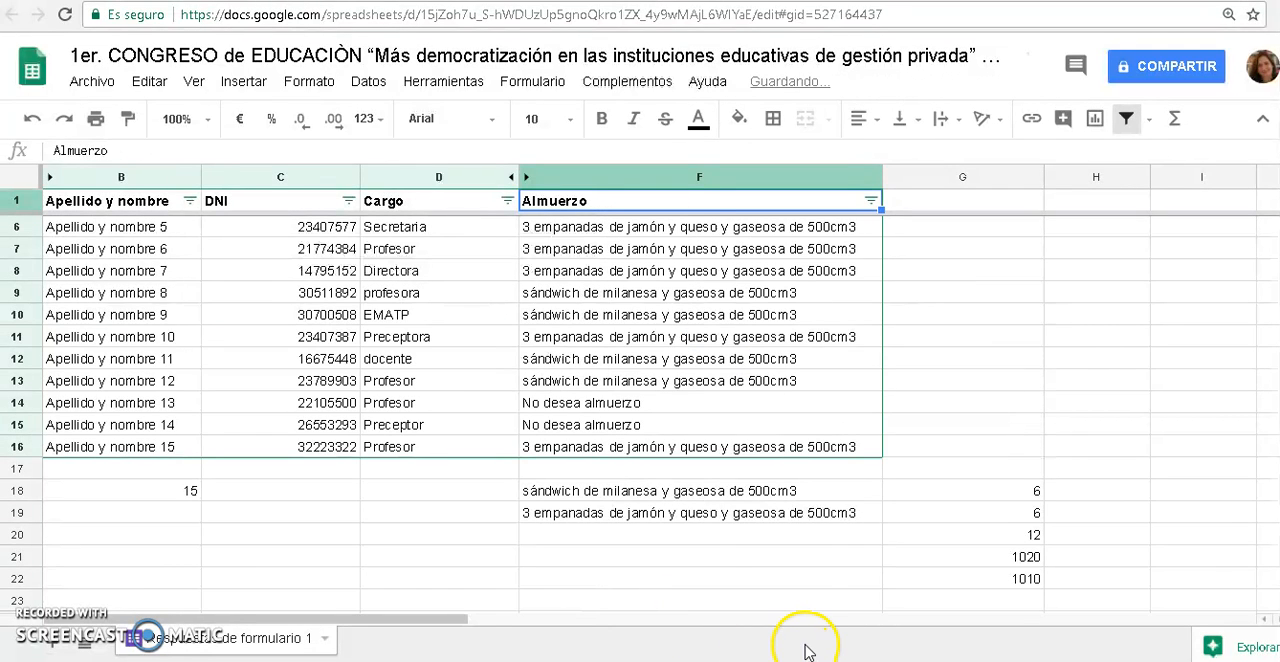
Apply all borders to the registration table from the "Apellido y nombre" header in B1 to the last "Almuerzo" response in F16
click(700, 381)
click(692, 447)
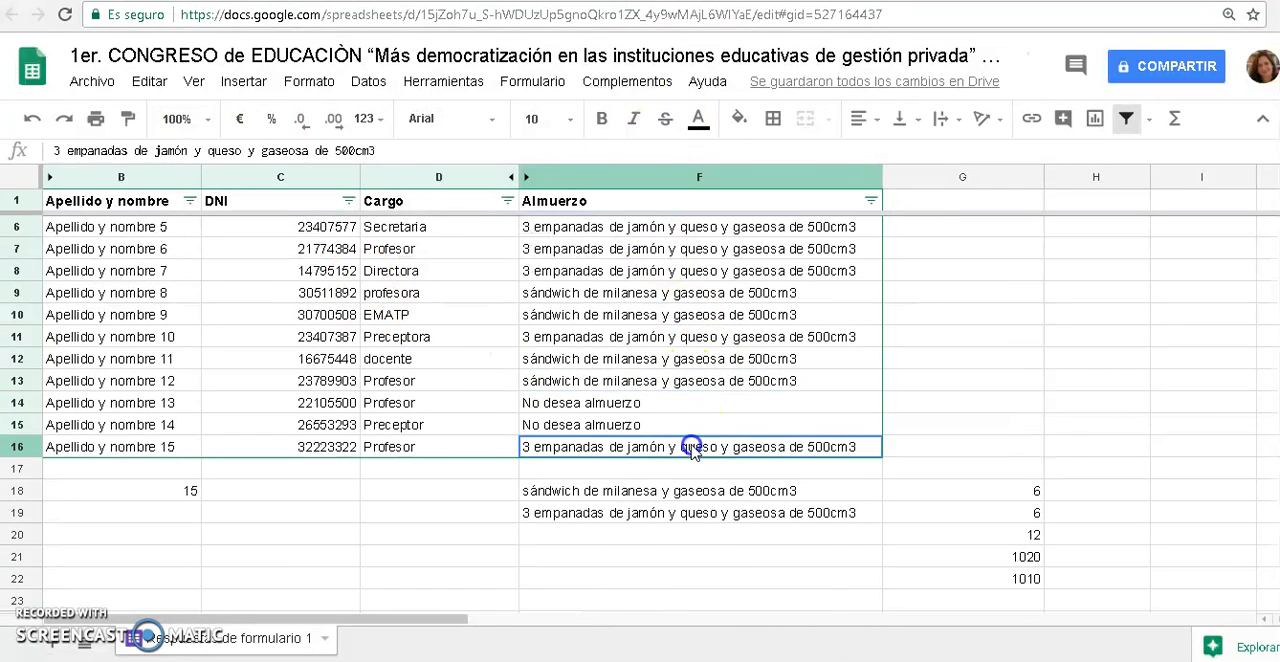
drag(692, 447, 157, 175)
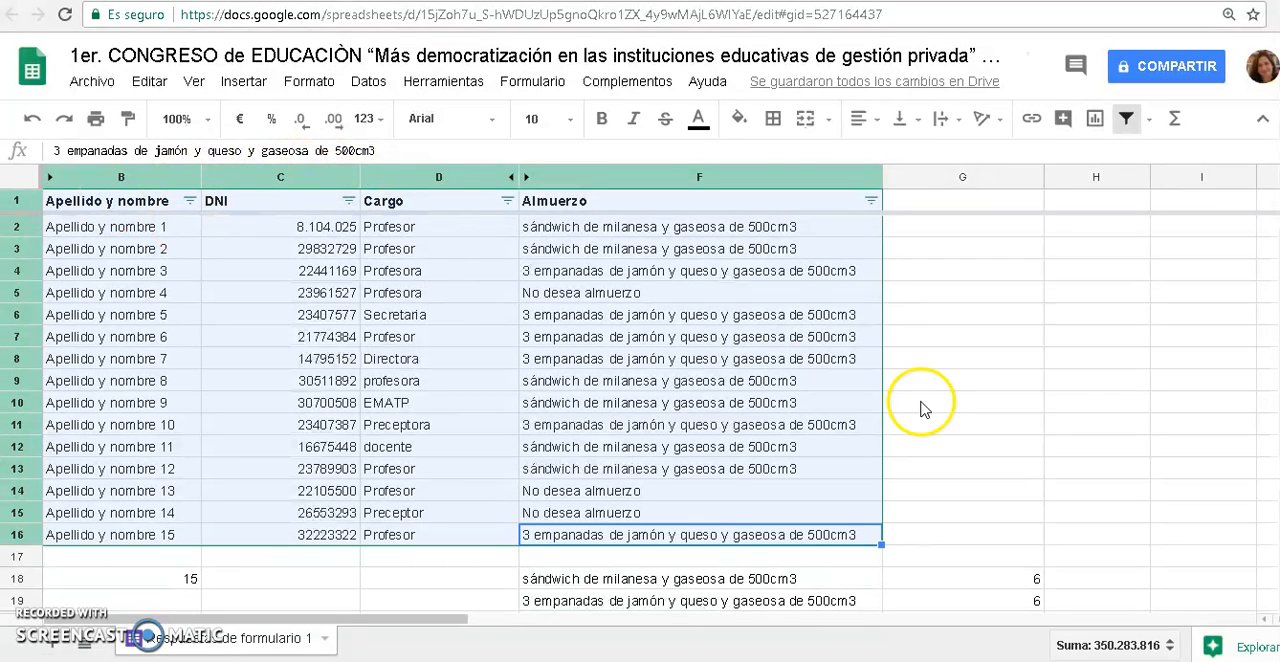
click(773, 118)
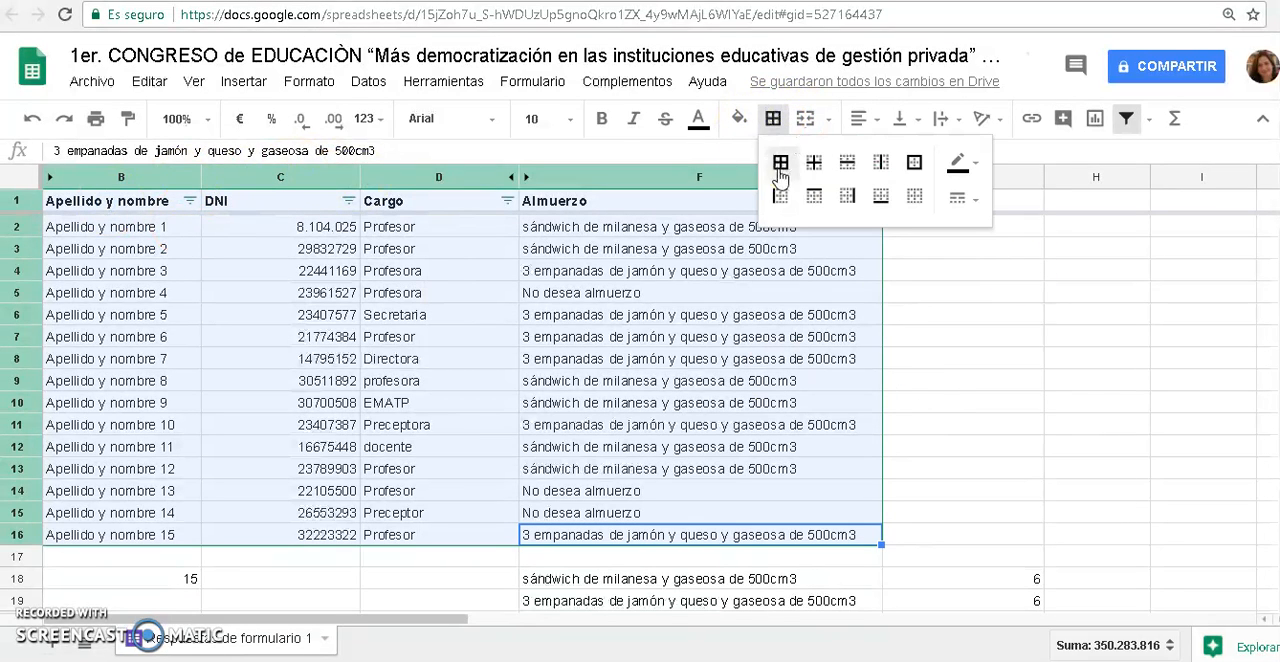
click(780, 164)
click(838, 373)
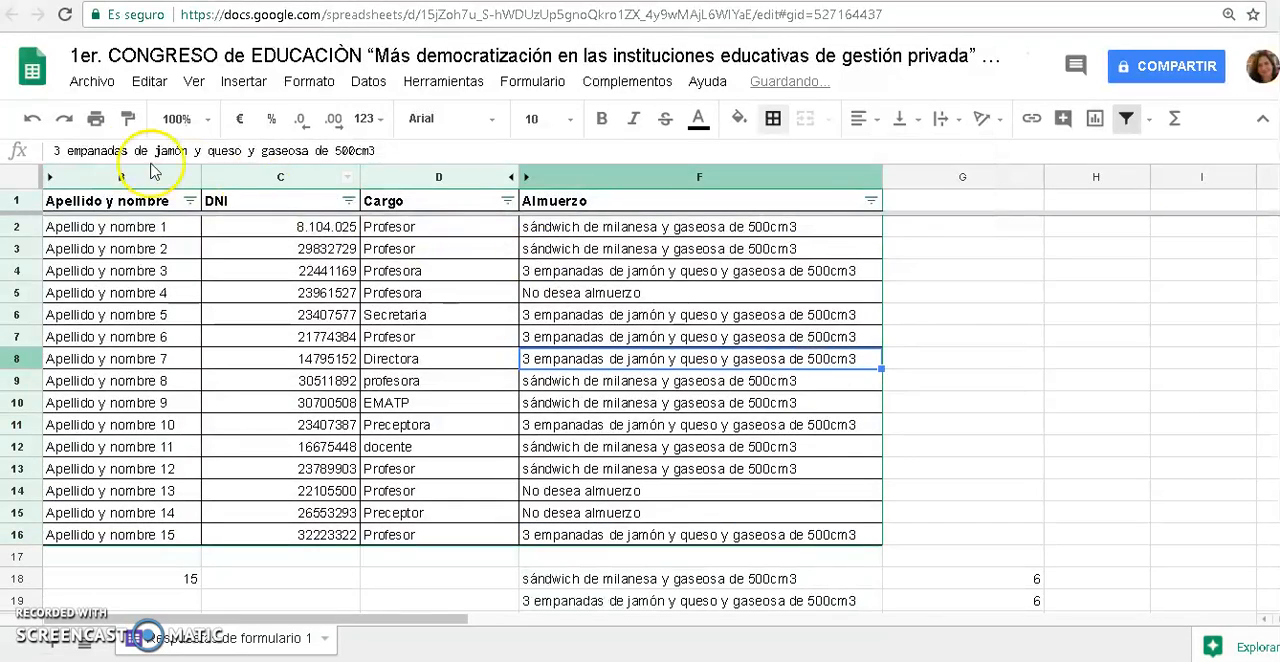
Fill the header row cells from "Apellido y nombre" to "Almuerzo" with light green
drag(143, 201, 657, 203)
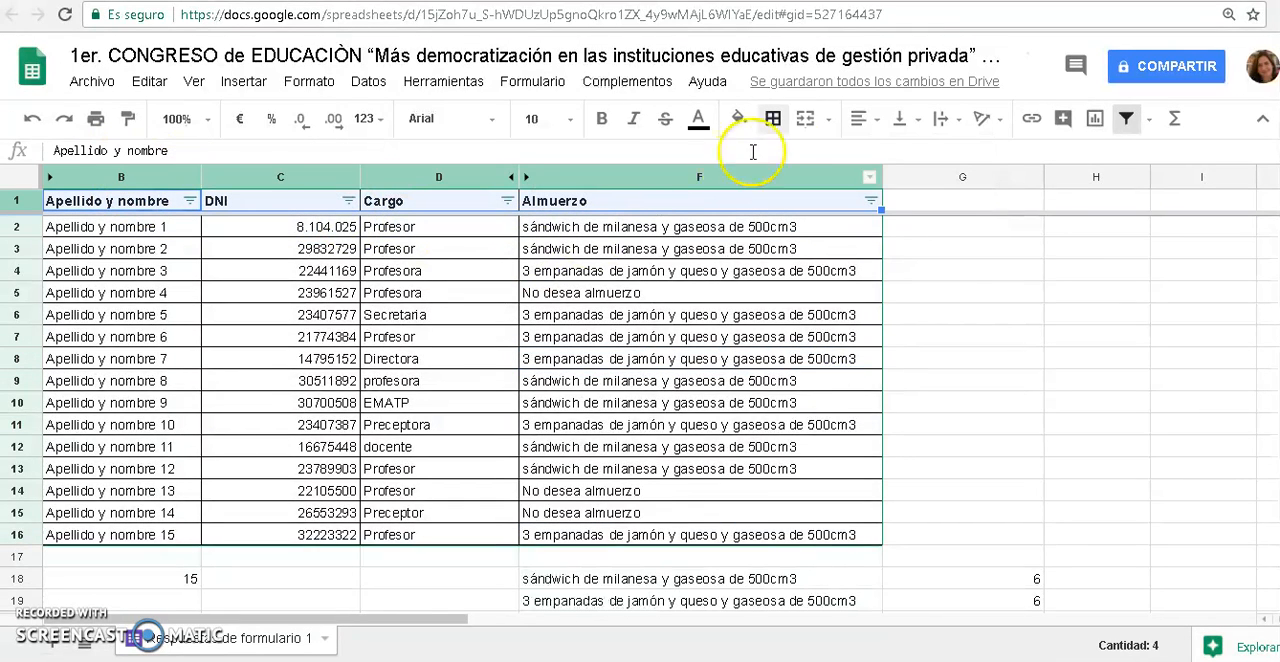
click(739, 118)
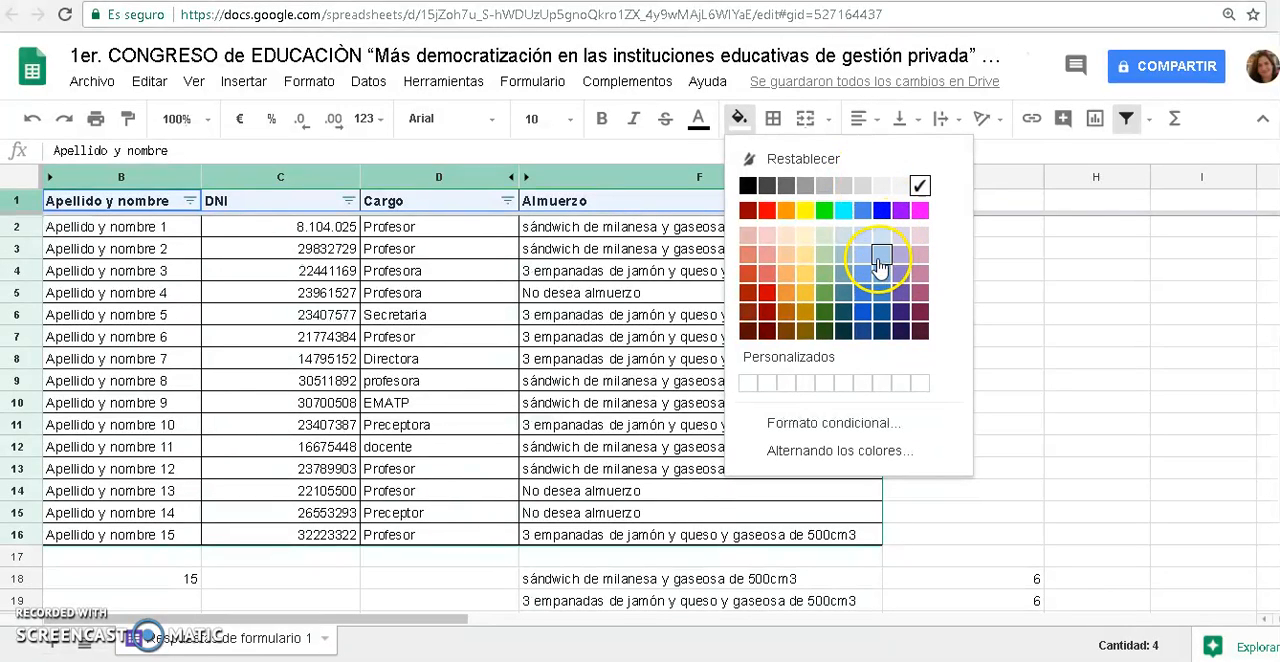
click(824, 251)
click(1079, 420)
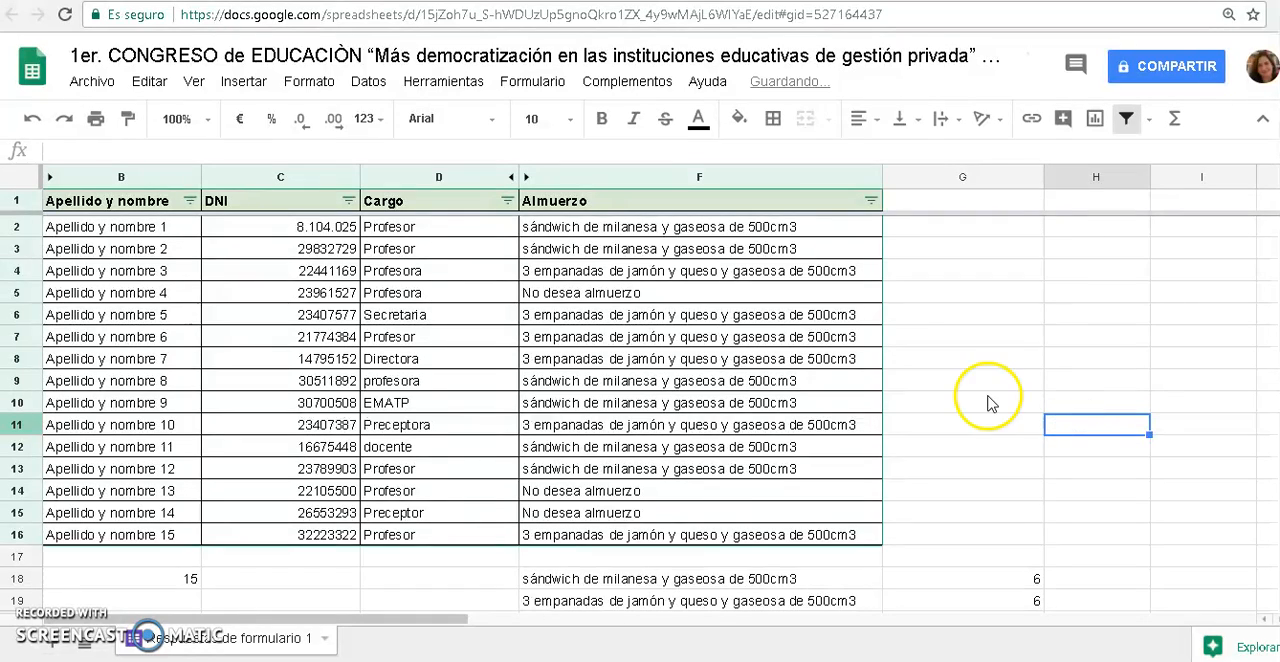